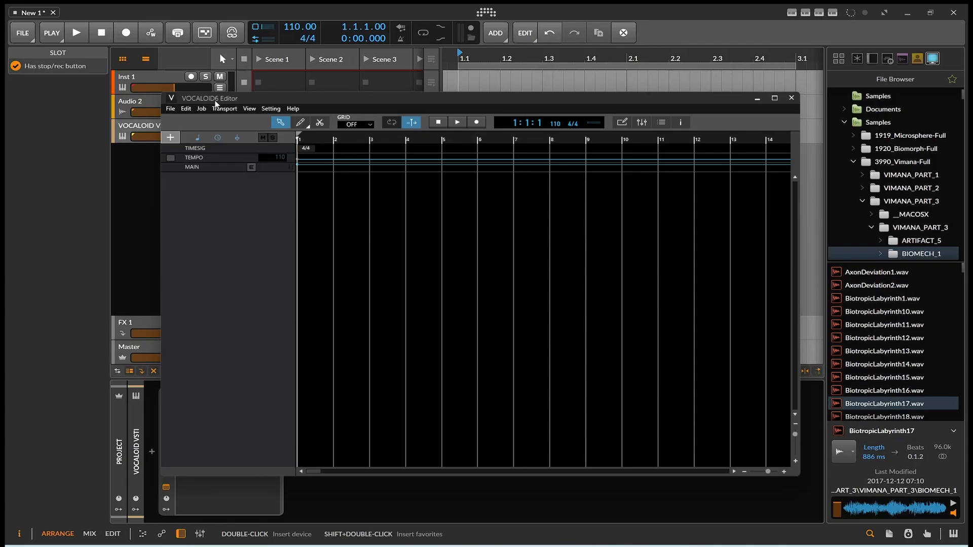
Step: Create a VOCALOID:AI track with the LUCAS voice and an empty 4-bar part
{"action": "left_click_drag", "start_coordinate": [229, 103], "coordinate": [211, 94]}
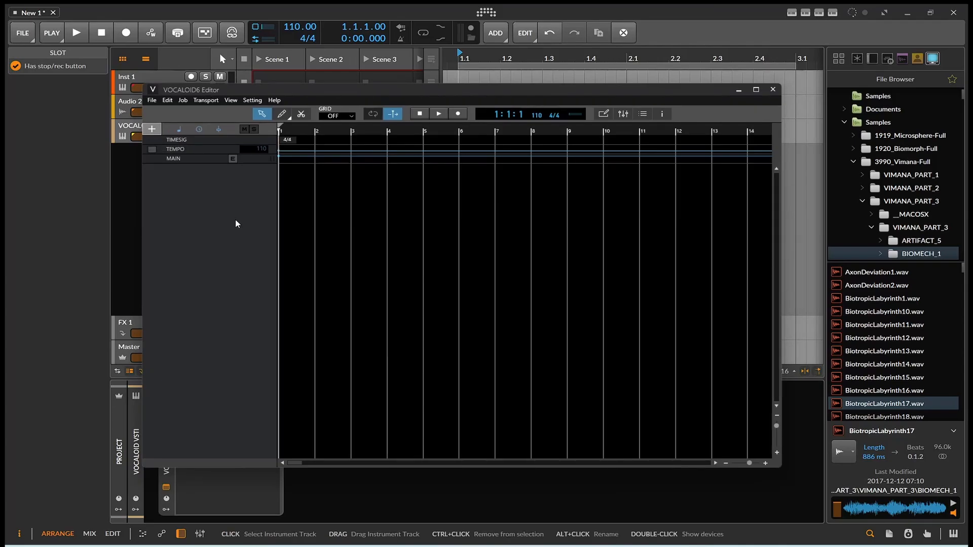
{"action": "left_click", "coordinate": [153, 130]}
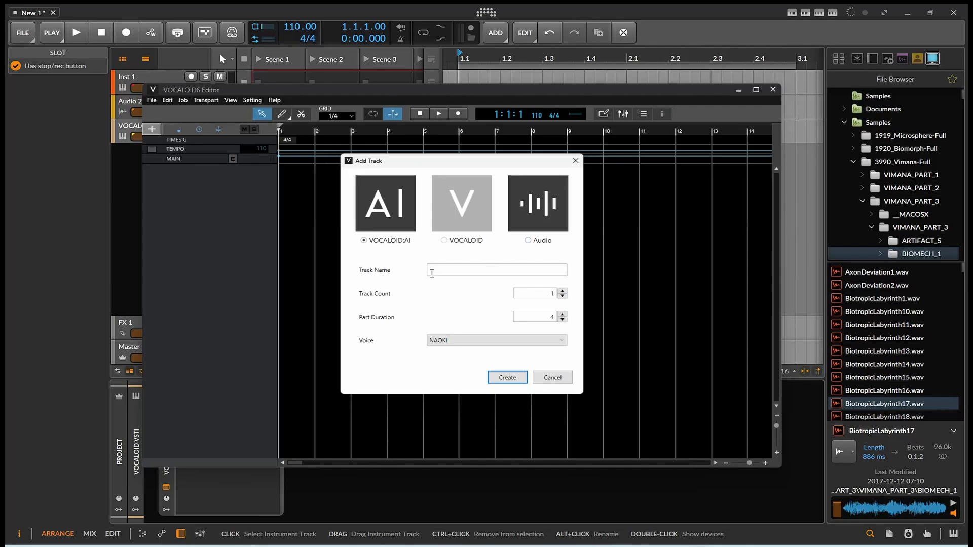
{"action": "left_click", "coordinate": [449, 340]}
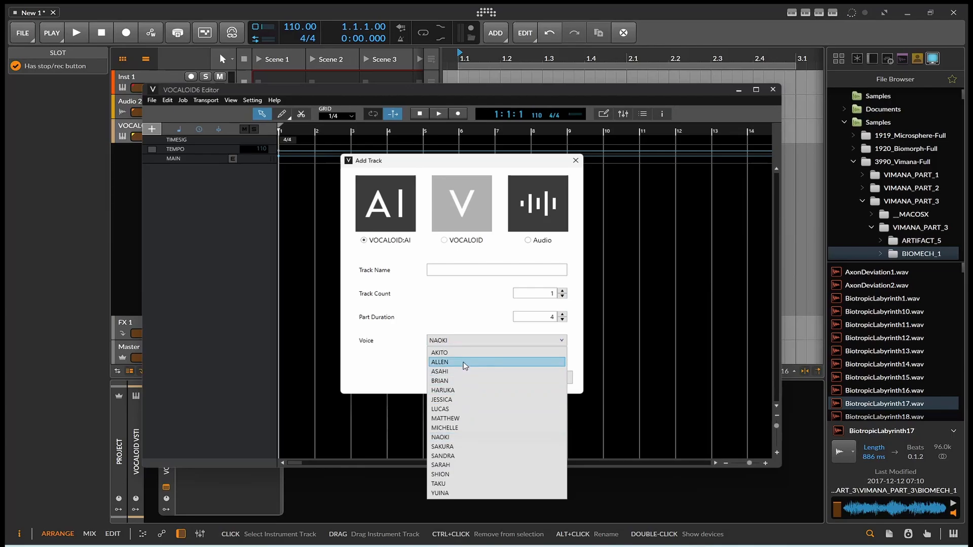
{"action": "left_click", "coordinate": [458, 409]}
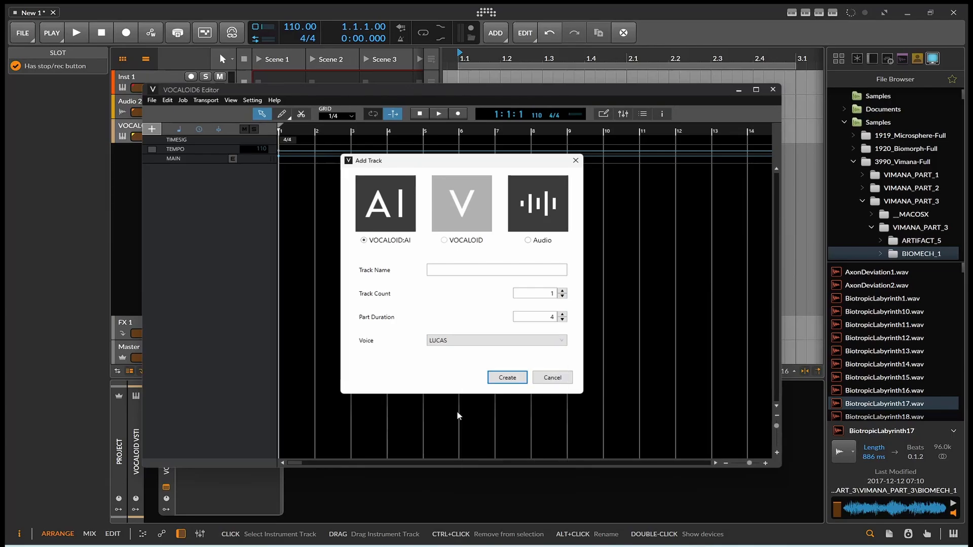
{"action": "left_click", "coordinate": [496, 379]}
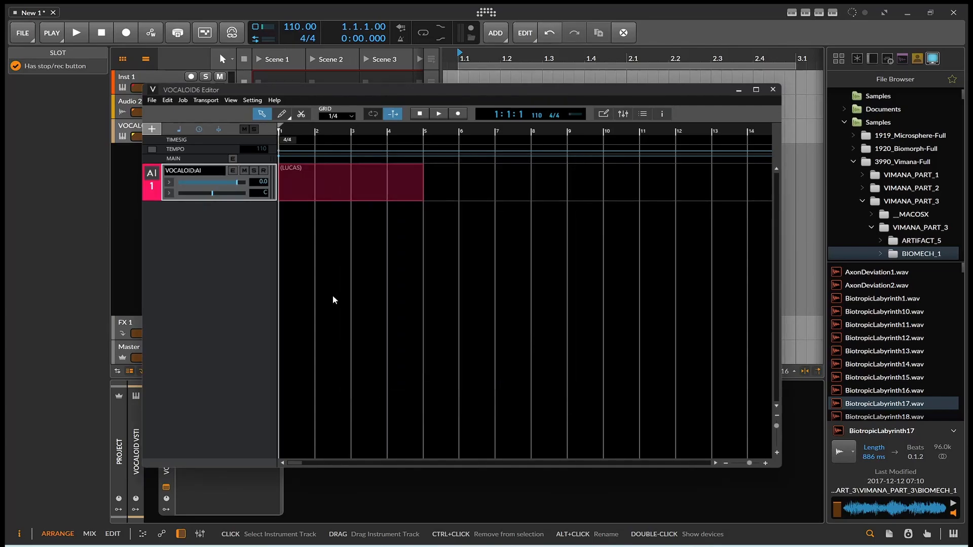
Step: Extend the LUCAS part to bar 10 and draw the first Ooh notes starting on C3
{"action": "left_click_drag", "start_coordinate": [421, 187], "coordinate": [636, 192]}
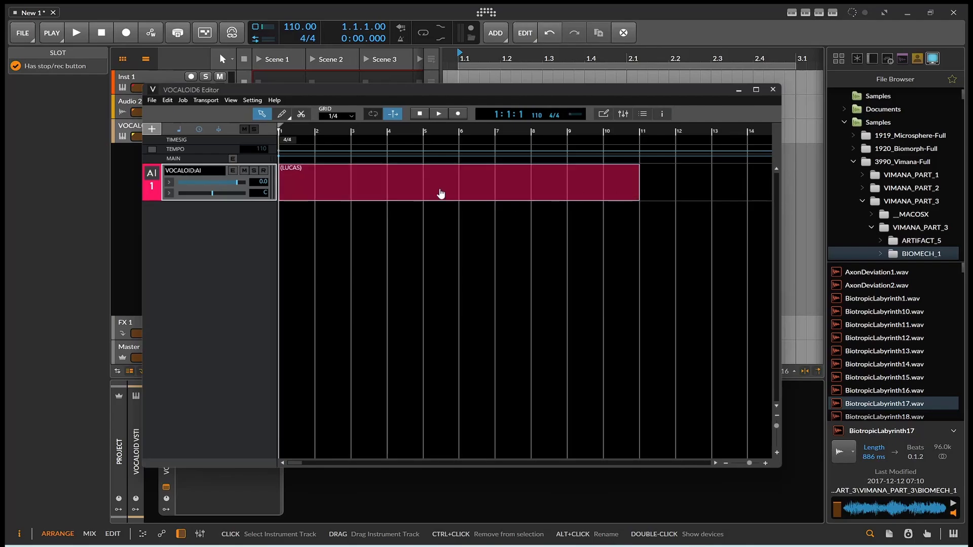
{"action": "double_click", "coordinate": [295, 191]}
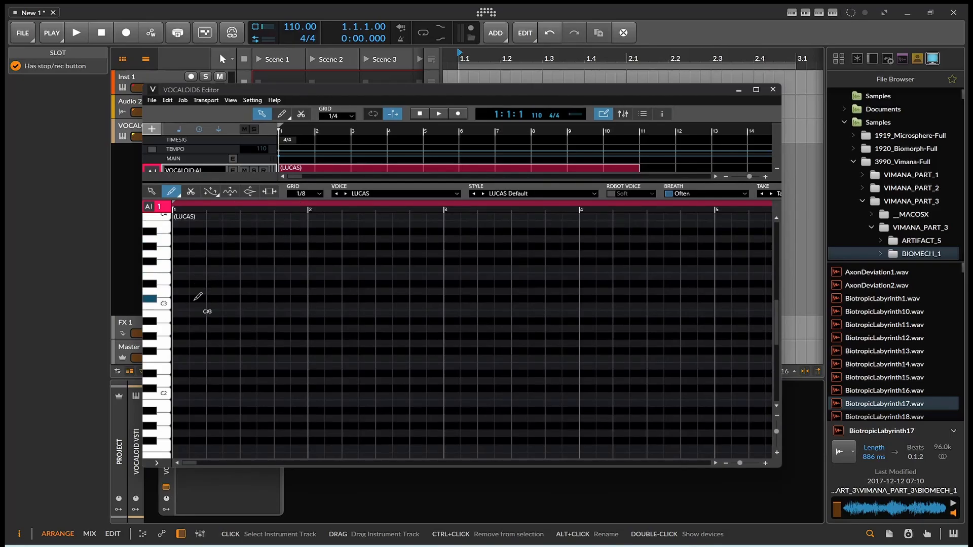
{"action": "double_click", "coordinate": [186, 306]}
{"action": "left_click", "coordinate": [244, 299]}
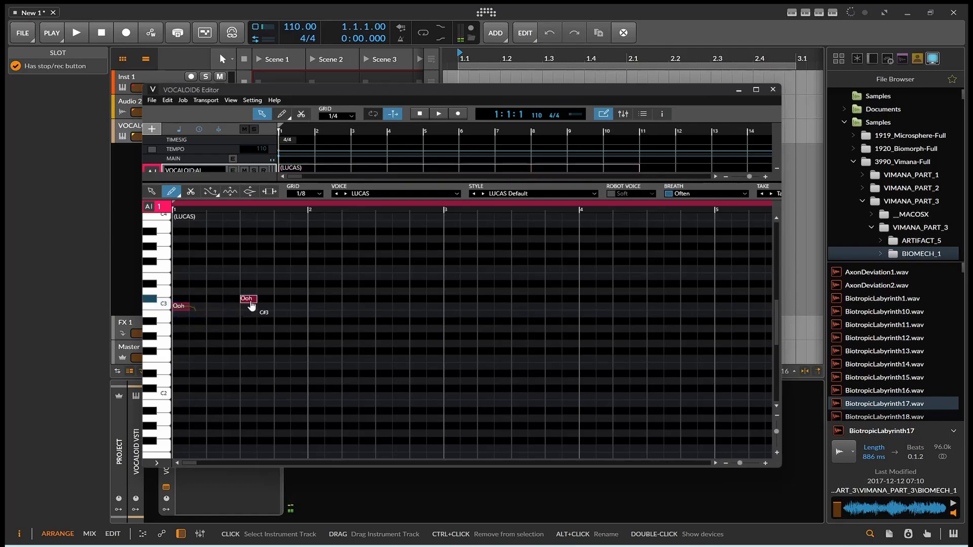
{"action": "left_click_drag", "start_coordinate": [210, 309], "coordinate": [240, 309]}
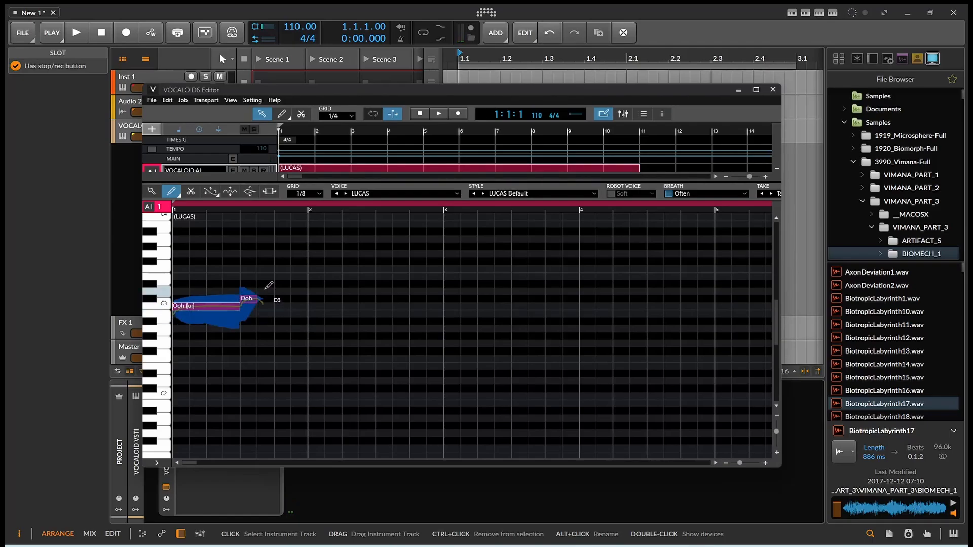
{"action": "double_click", "coordinate": [274, 288]}
{"action": "left_click", "coordinate": [294, 284]}
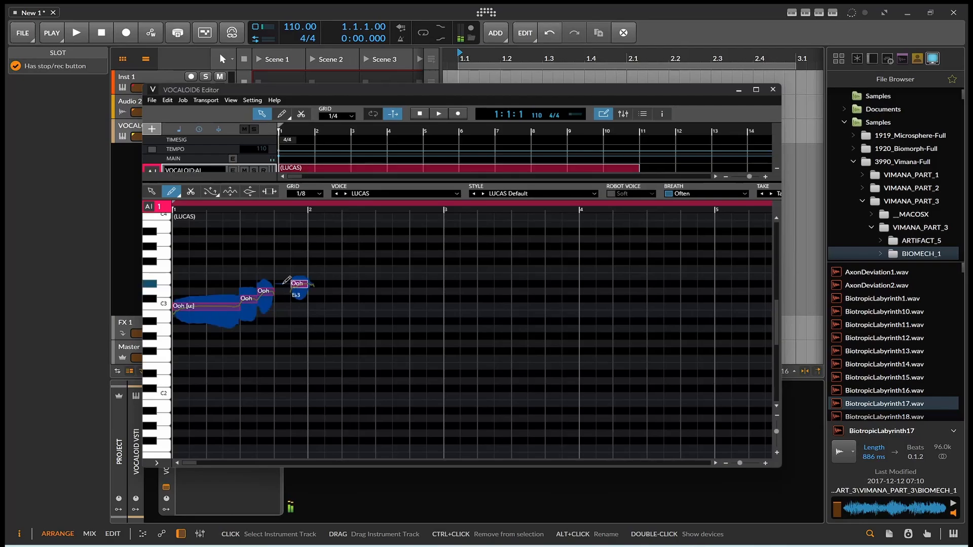
Step: Add the remaining rising Ooh notes, raise the D#3 note to E3, and delete the stray Bb2
{"action": "left_click", "coordinate": [282, 277]}
{"action": "double_click", "coordinate": [283, 277]}
{"action": "left_click", "coordinate": [299, 320]}
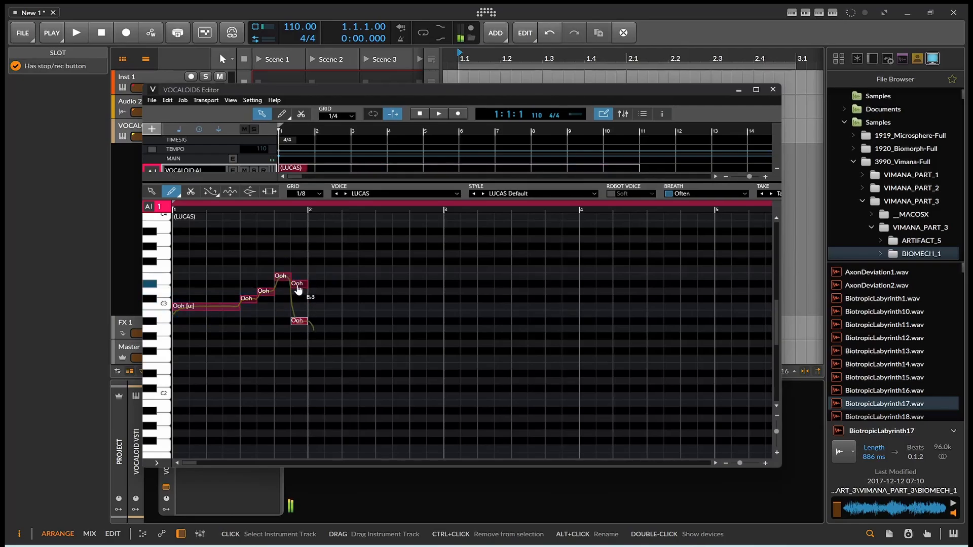
{"action": "left_click_drag", "start_coordinate": [298, 286], "coordinate": [297, 277]}
{"action": "left_click", "coordinate": [303, 320]}
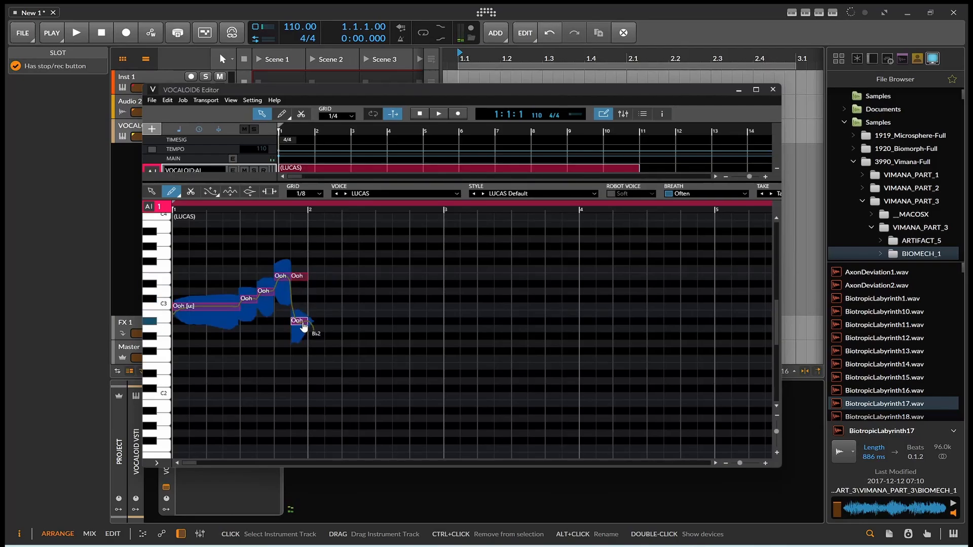
{"action": "key", "text": "Delete"}
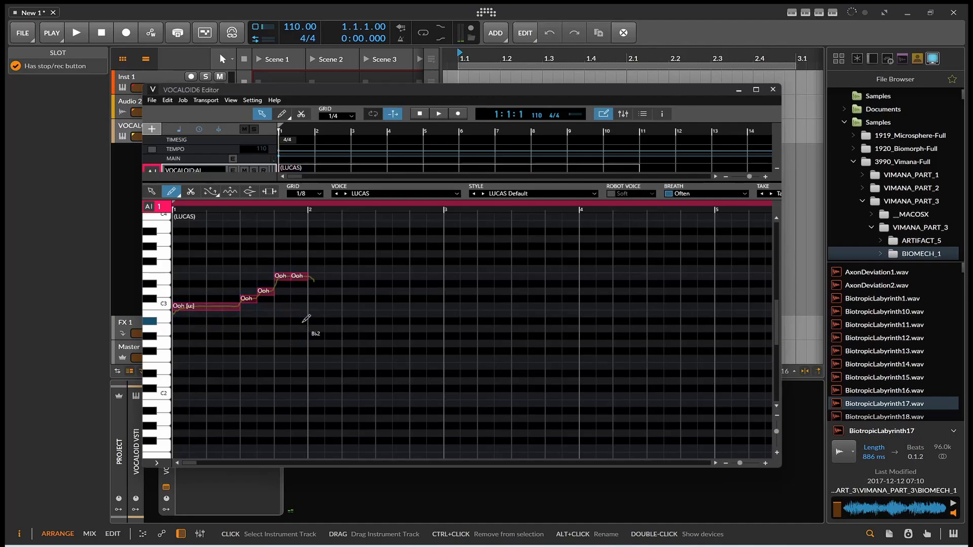
Step: Play back the five-note Ooh melody, then select all its notes
{"action": "key", "text": "space"}
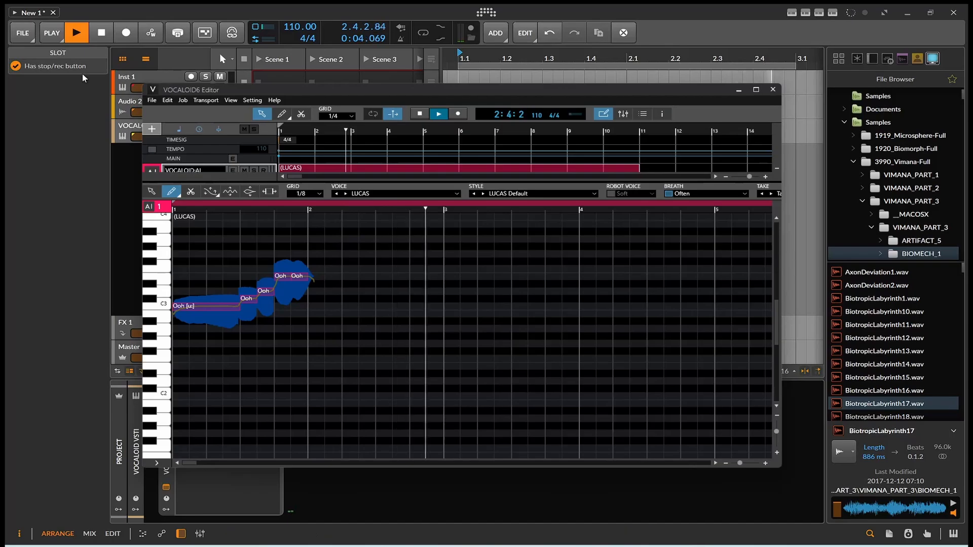
{"action": "left_click", "coordinate": [102, 34]}
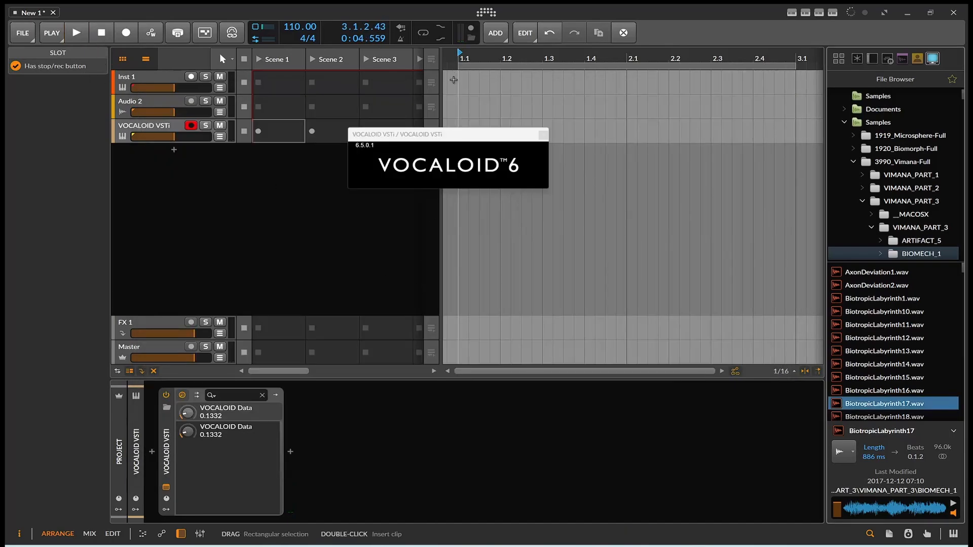
{"action": "left_click", "coordinate": [697, 546]}
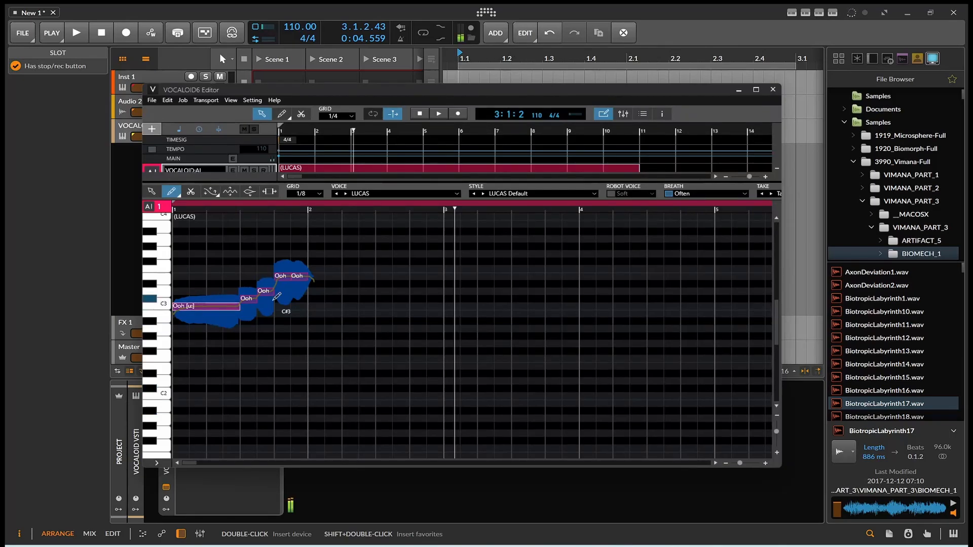
{"action": "key", "text": "ctrl+a"}
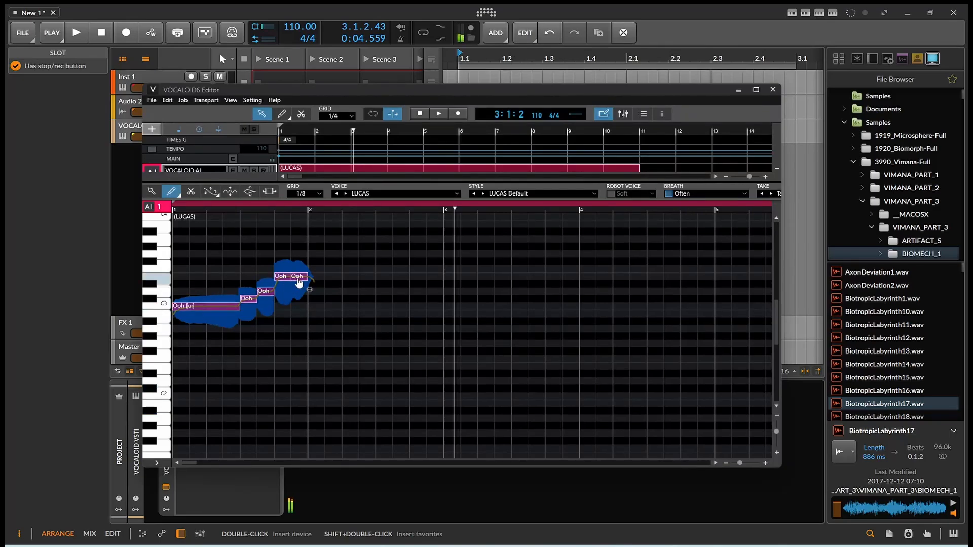
Step: In Insert Lyrics for the selected notes, replace the first Ooh words with 'waiting for'
{"action": "right_click", "coordinate": [299, 282]}
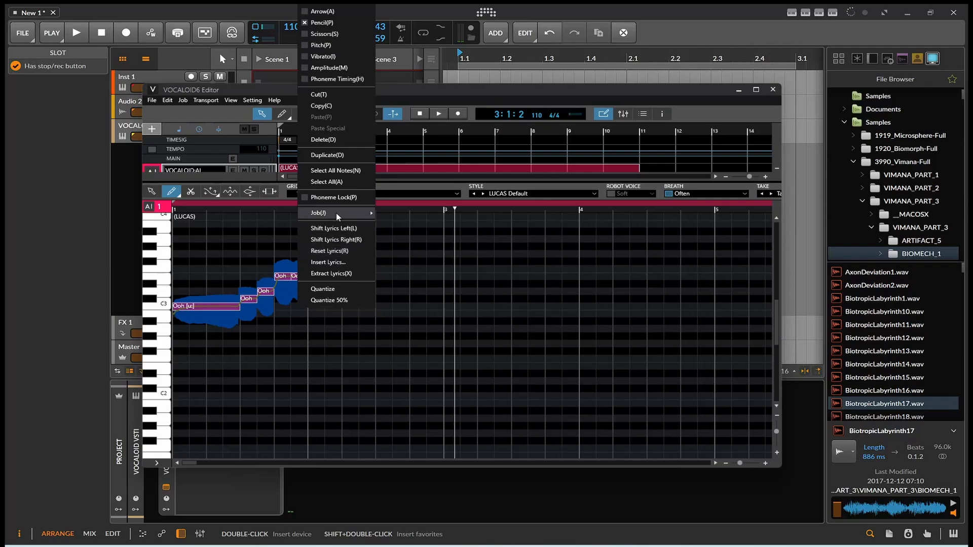
{"action": "left_click", "coordinate": [329, 262]}
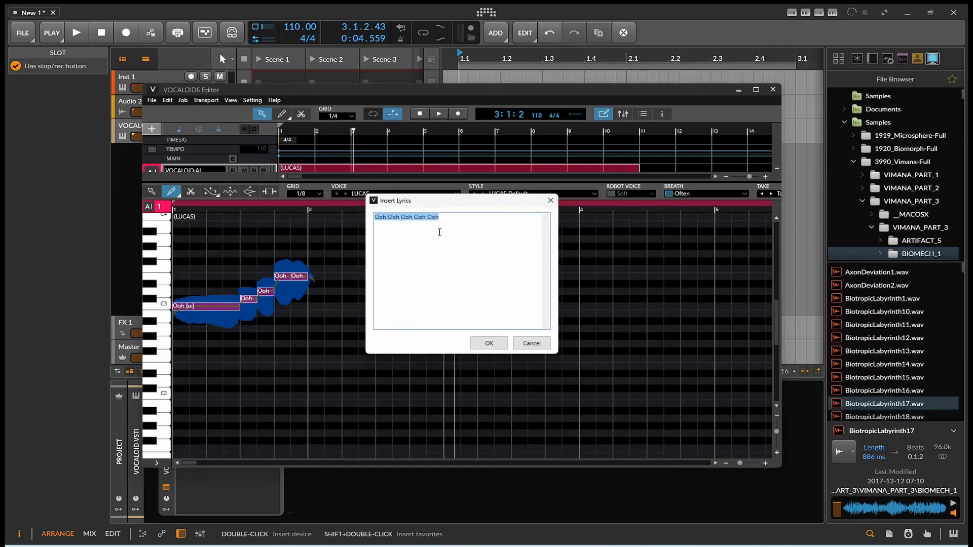
{"action": "left_click", "coordinate": [439, 232]}
{"action": "type", "text": "waiting"}
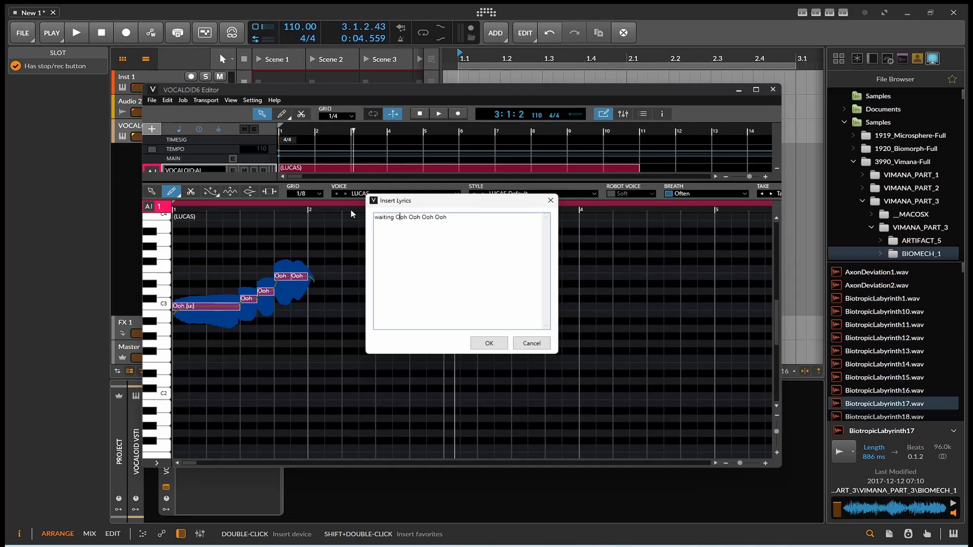
{"action": "key", "text": "Right"}
{"action": "key", "text": "shift+Right"}
{"action": "key", "text": "shift+Right"}
{"action": "key", "text": "shift+Right"}
{"action": "type", "text": "for"}
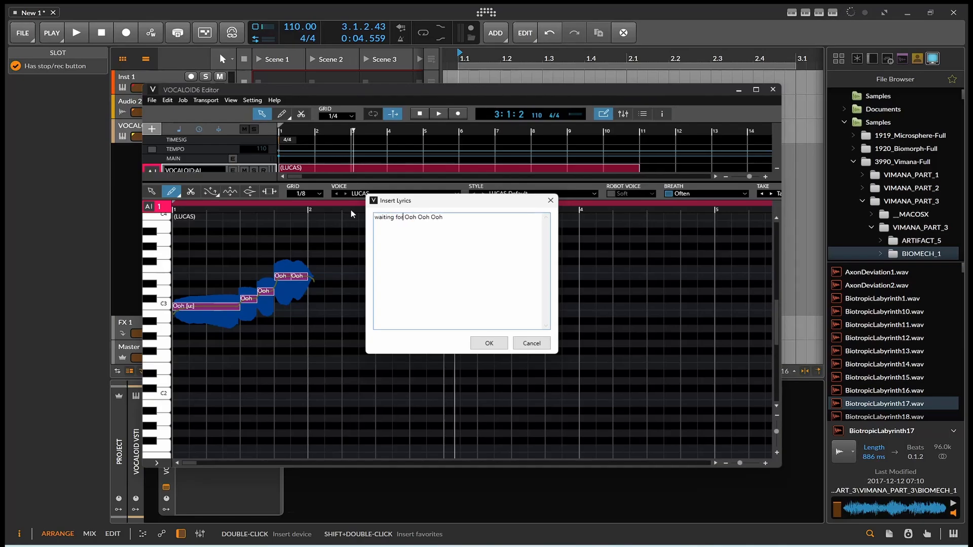
Step: Finish the lyric with 'a singer now' and apply it to the notes
{"action": "key", "text": "Right"}
{"action": "key", "text": "shift+Right"}
{"action": "key", "text": "shift+Right"}
{"action": "key", "text": "shift+Right"}
{"action": "type", "text": "a"}
{"action": "key", "text": "Right"}
{"action": "key", "text": "shift+Right"}
{"action": "key", "text": "shift+Right"}
{"action": "key", "text": "shift+Right"}
{"action": "type", "text": "singer"}
{"action": "key", "text": "shift+Right"}
{"action": "key", "text": "shift+Right"}
{"action": "key", "text": "shift+Right"}
{"action": "type", "text": "now"}
{"action": "left_click", "coordinate": [489, 343]}
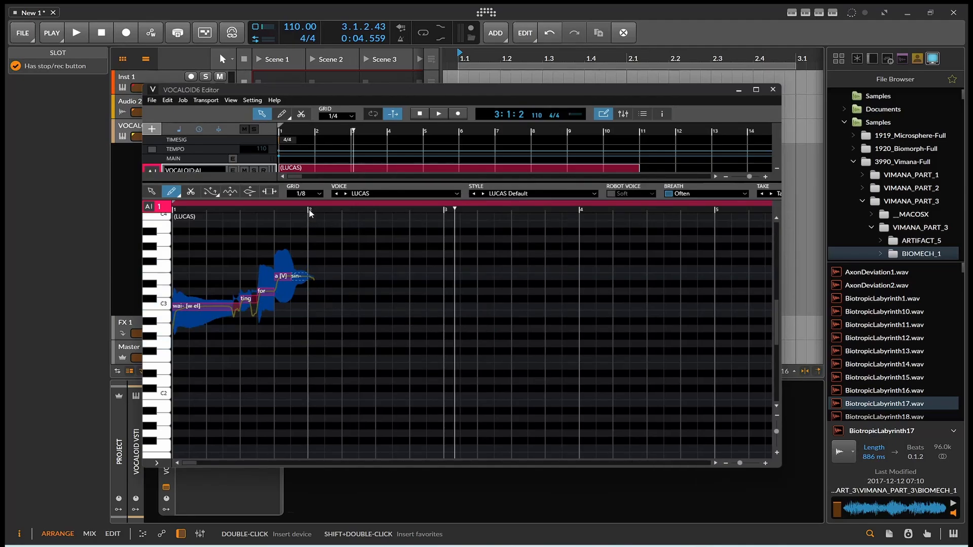
Step: Lengthen the sin- note and play the vocal from bar 1, then stop
{"action": "left_click_drag", "start_coordinate": [307, 278], "coordinate": [324, 277]}
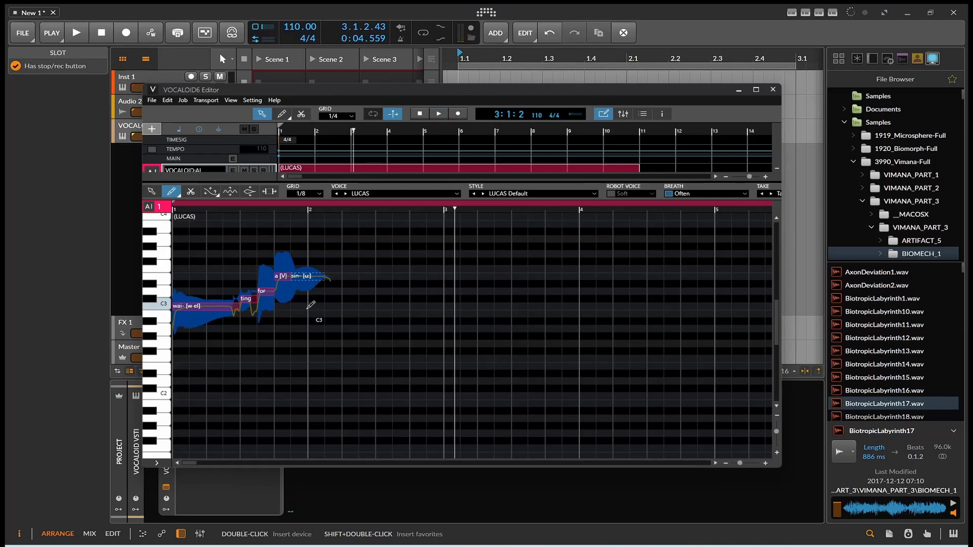
{"action": "left_click", "coordinate": [177, 209]}
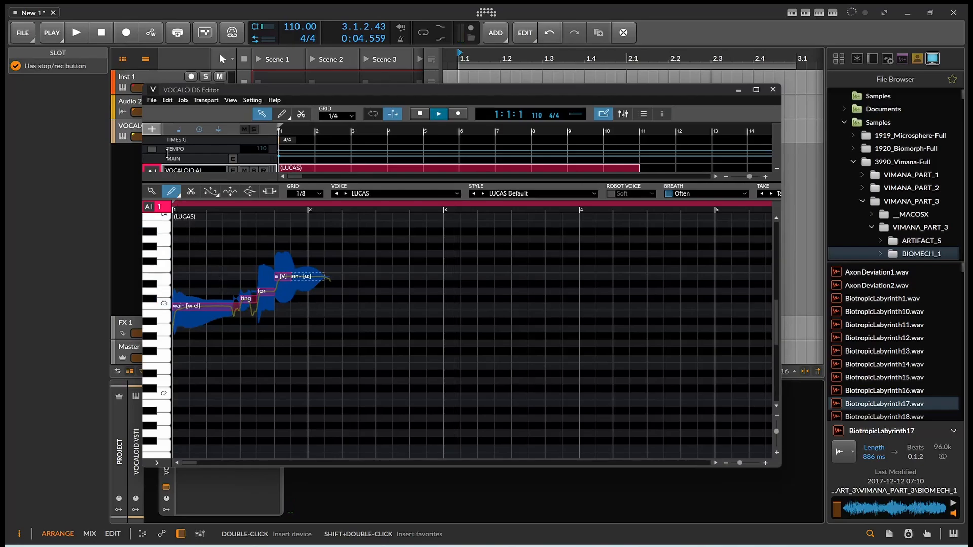
{"action": "left_click", "coordinate": [81, 32]}
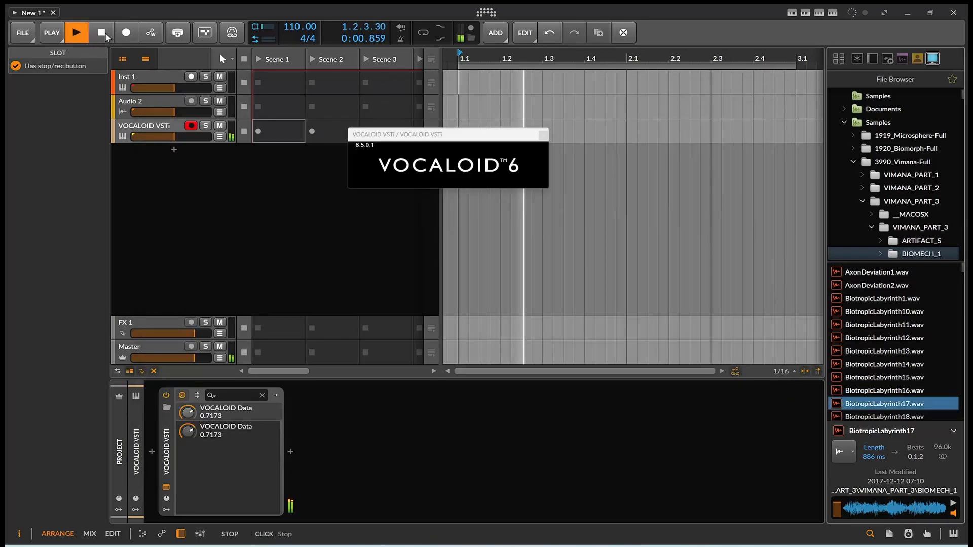
{"action": "left_click", "coordinate": [107, 34]}
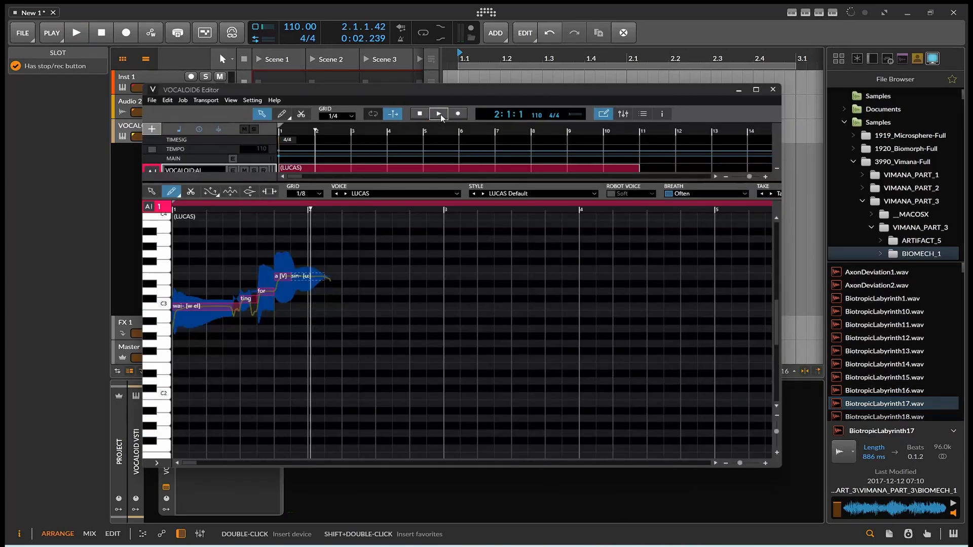
{"action": "left_click", "coordinate": [178, 207]}
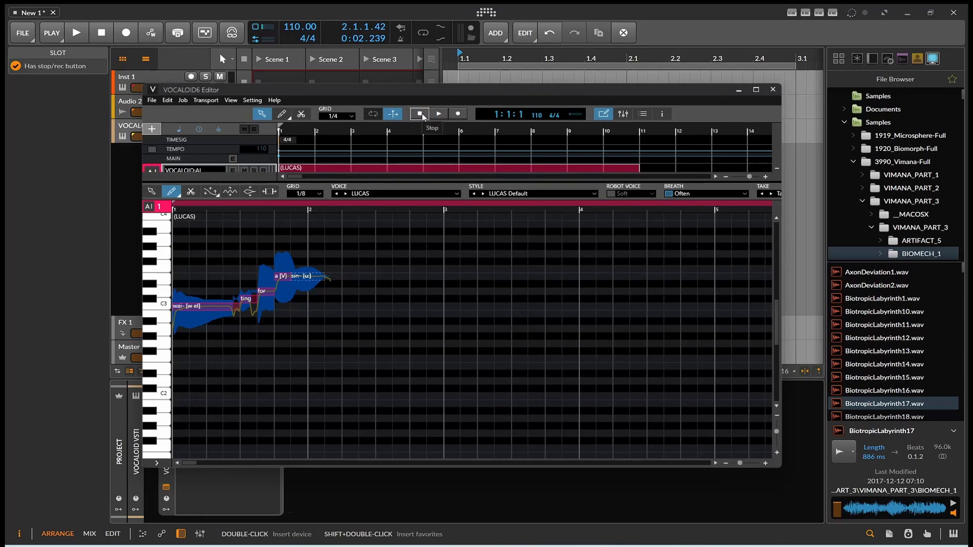
Step: Rearrange the editor windows, close the VOCALOID plugin window, and play the phrase again
{"action": "left_click_drag", "start_coordinate": [248, 184], "coordinate": [249, 148]}
{"action": "left_click_drag", "start_coordinate": [362, 91], "coordinate": [358, 239]}
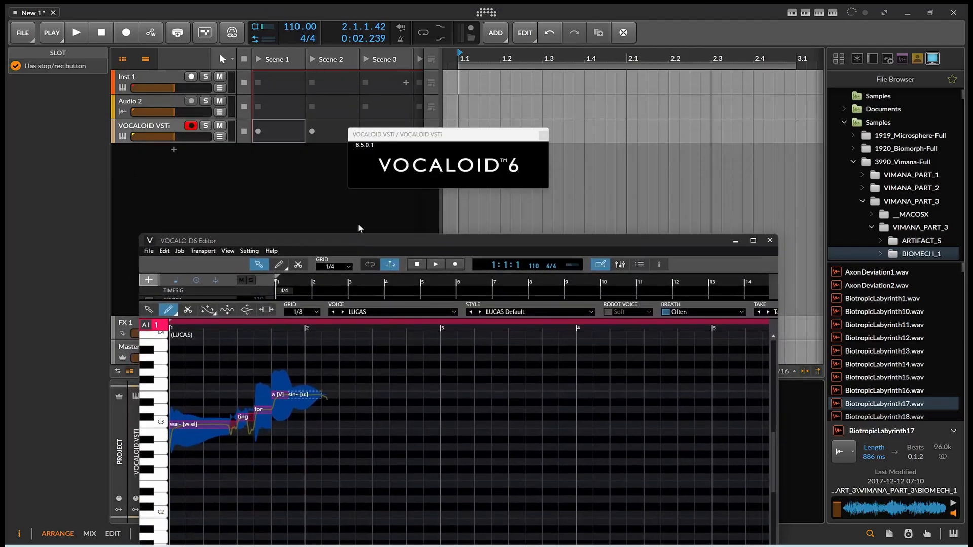
{"action": "left_click_drag", "start_coordinate": [471, 135], "coordinate": [637, 156]}
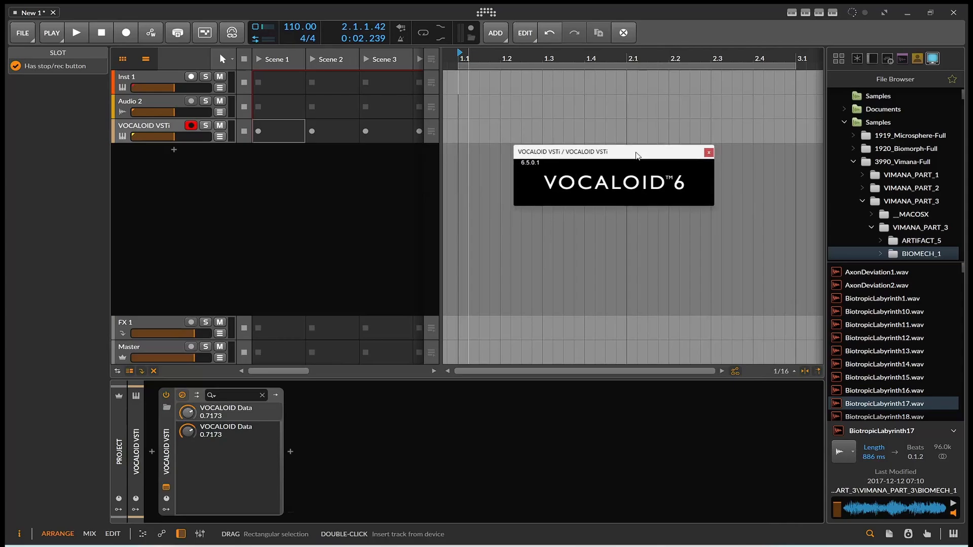
{"action": "left_click", "coordinate": [707, 153]}
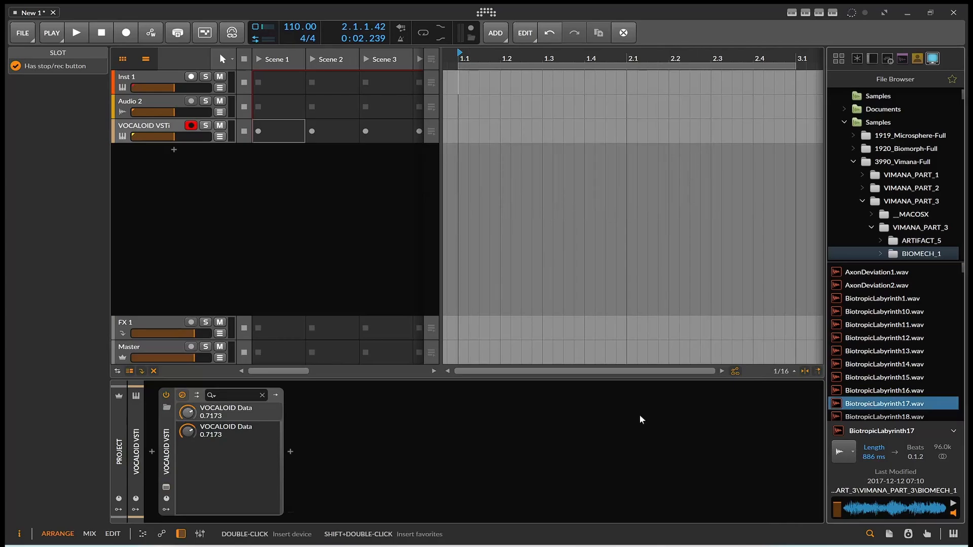
{"action": "left_click", "coordinate": [691, 545]}
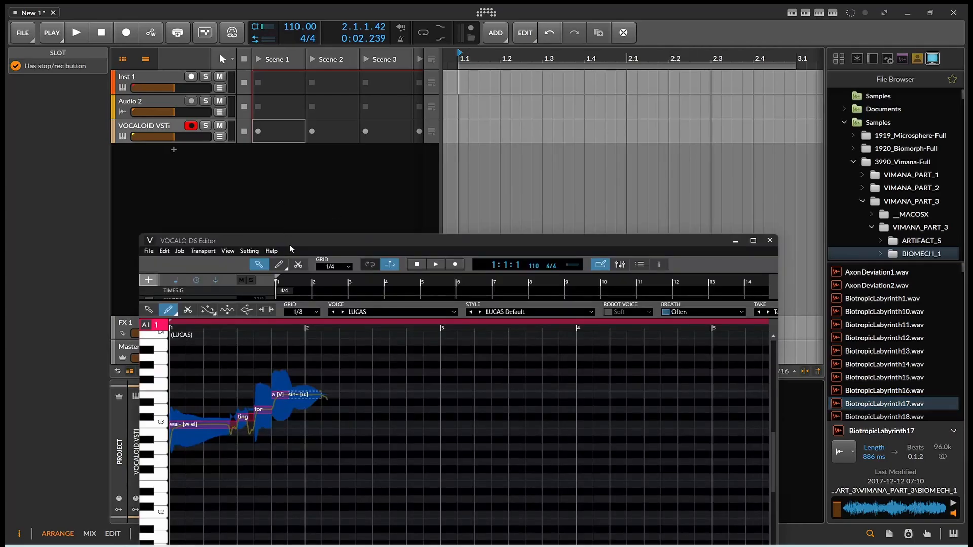
{"action": "left_click_drag", "start_coordinate": [290, 244], "coordinate": [238, 96]}
{"action": "left_click", "coordinate": [77, 34]}
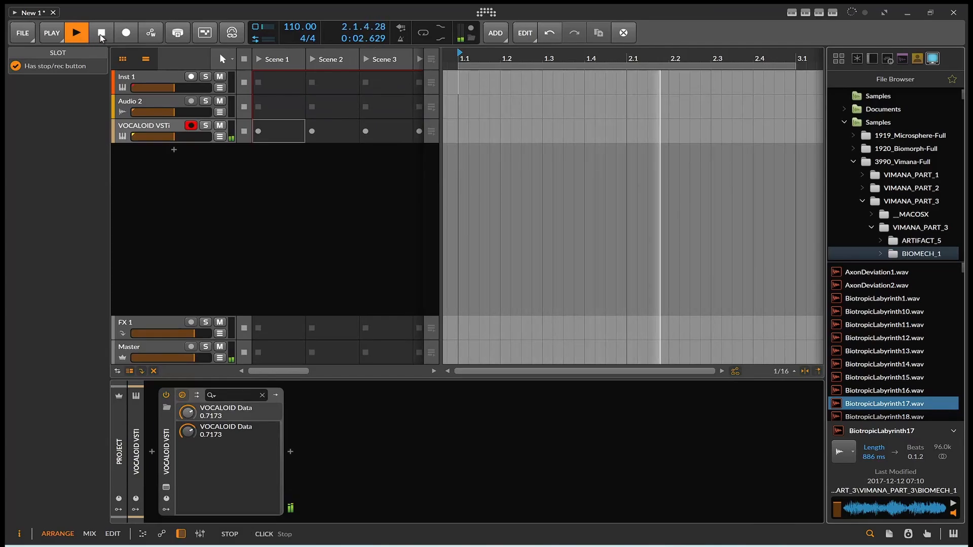
{"action": "left_click", "coordinate": [101, 33]}
{"action": "left_click", "coordinate": [692, 546]}
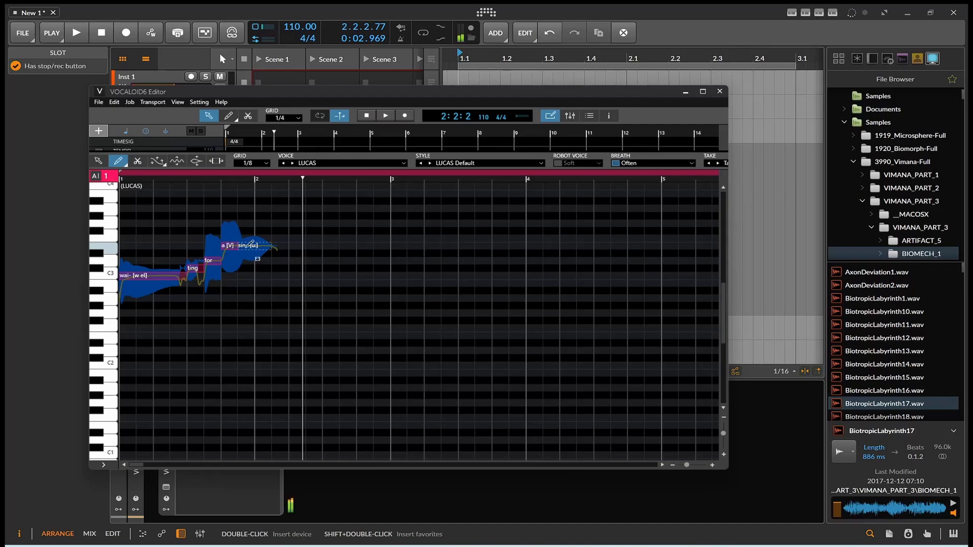
Step: Lower the sin- note to C#3 and re-enter its lyric as 'si' via Insert Lyrics
{"action": "left_click_drag", "start_coordinate": [251, 244], "coordinate": [261, 271]}
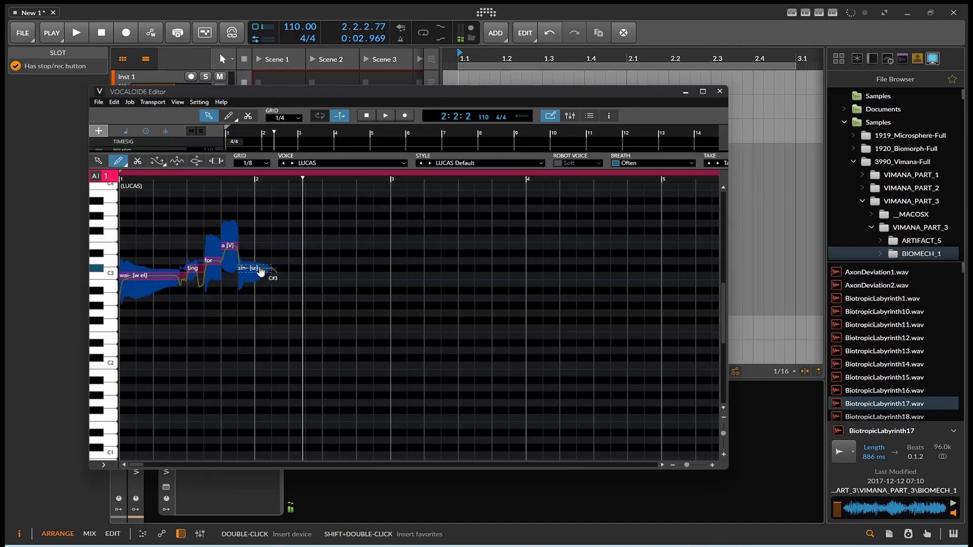
{"action": "double_click", "coordinate": [260, 270]}
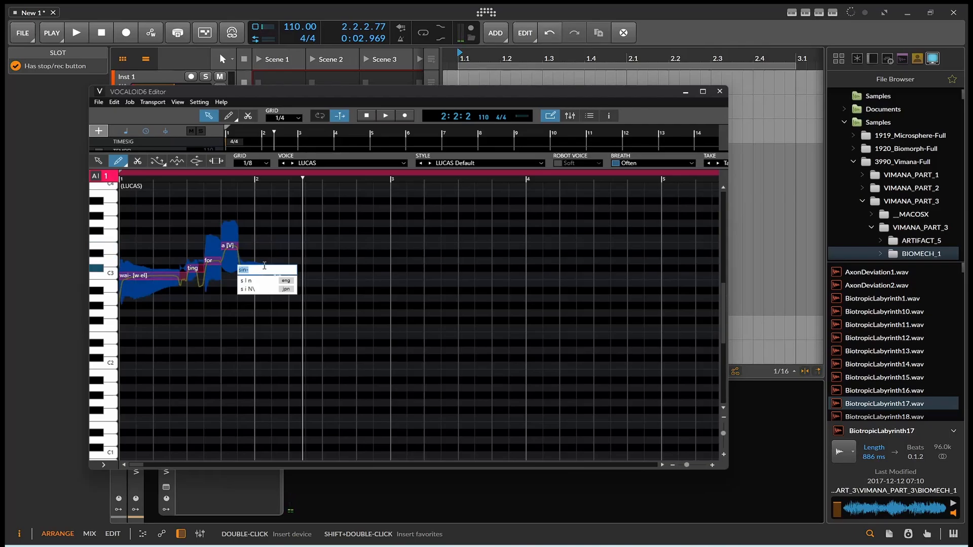
{"action": "type", "text": "si"}
{"action": "key", "text": "Return"}
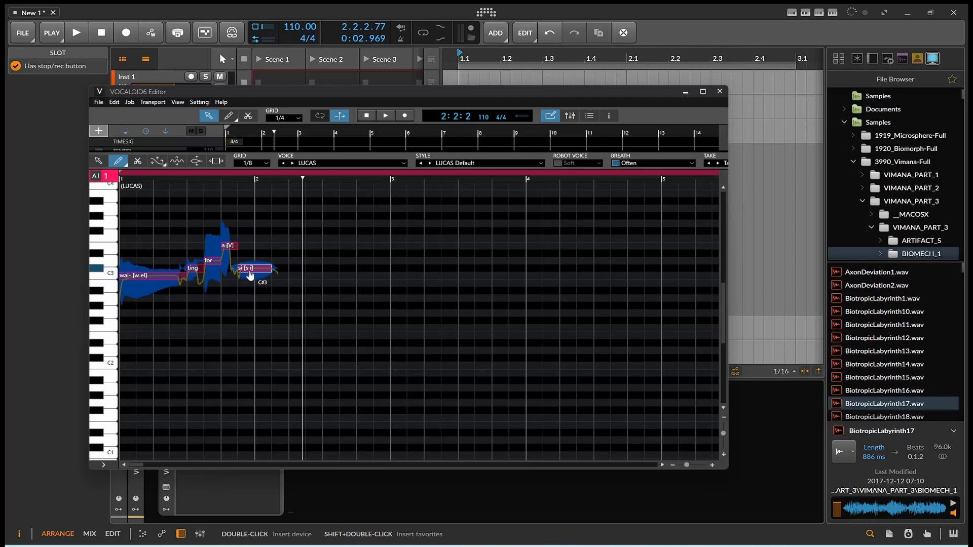
{"action": "right_click", "coordinate": [249, 270]}
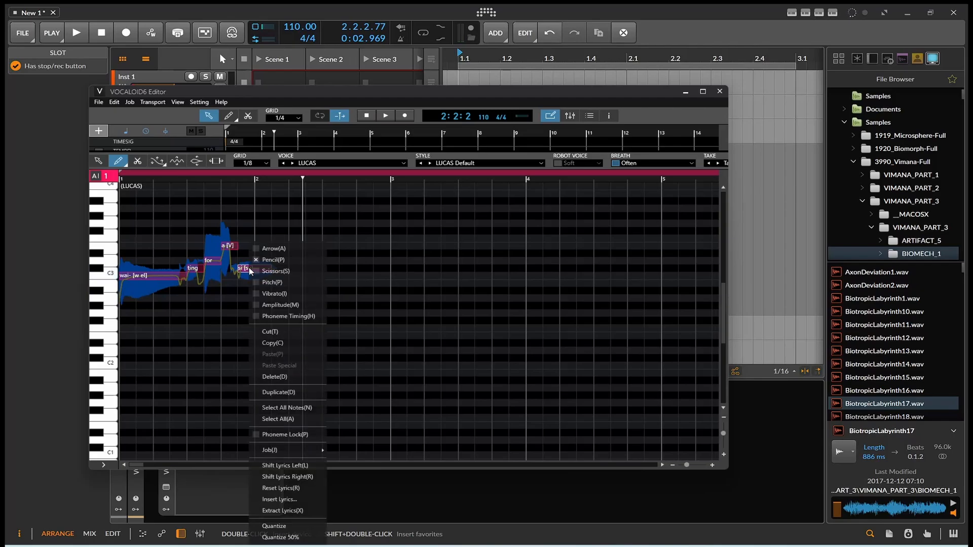
{"action": "left_click", "coordinate": [286, 500]}
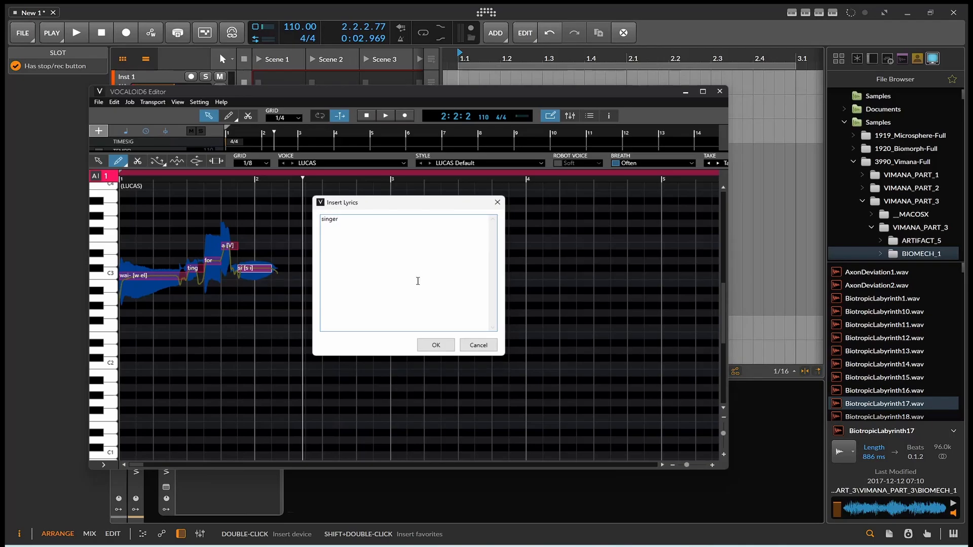
{"action": "left_click", "coordinate": [436, 345]}
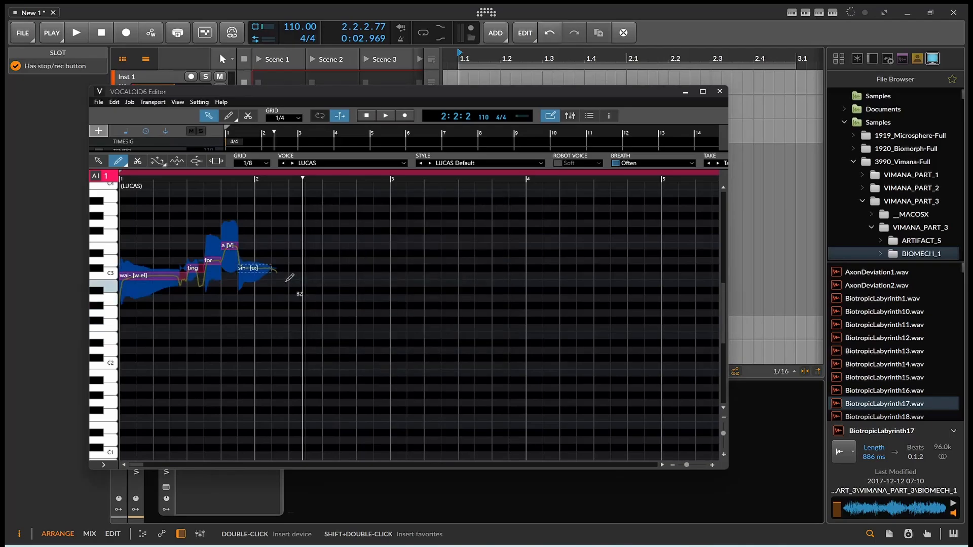
Step: Raise the sin- note to Eb3, move the playhead before bar 2, and select the Arrow tool
{"action": "left_click_drag", "start_coordinate": [267, 270], "coordinate": [269, 256]}
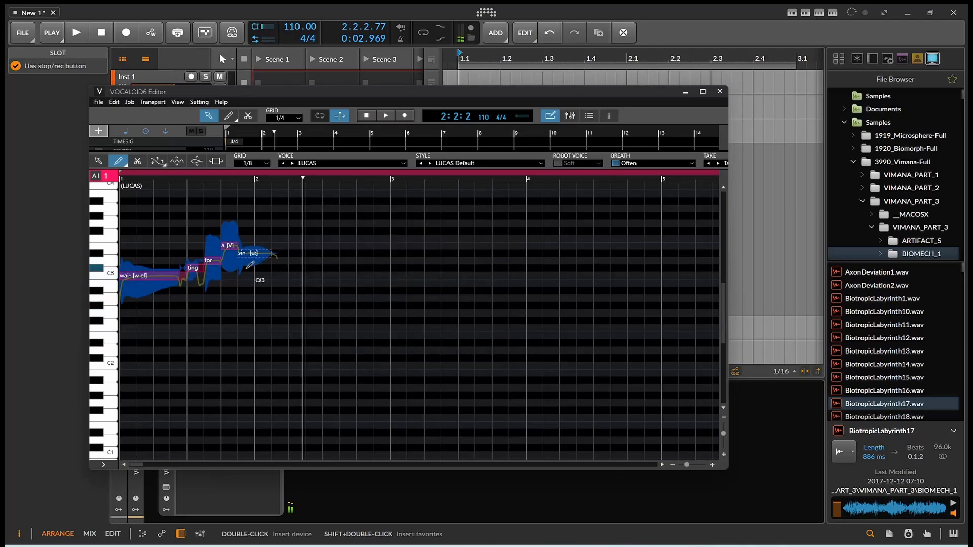
{"action": "left_click", "coordinate": [221, 177]}
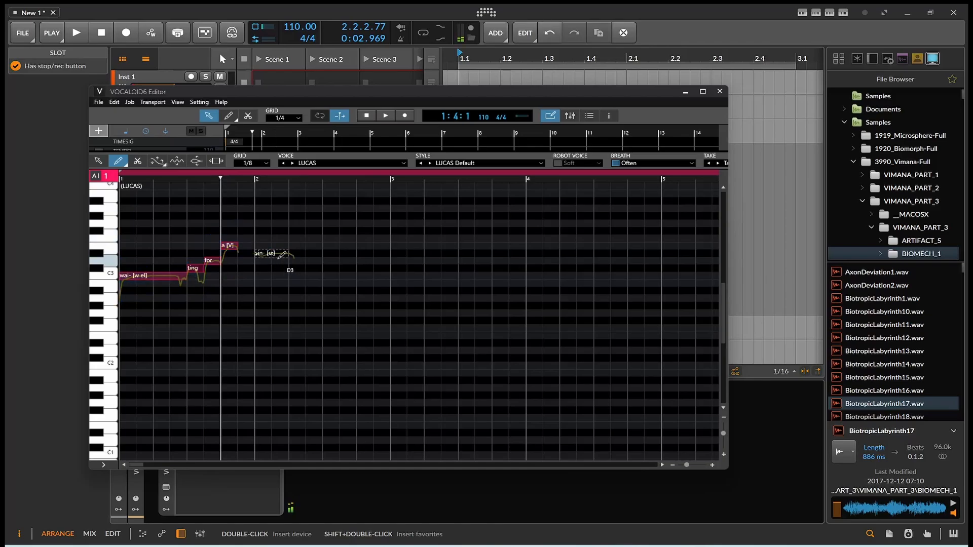
{"action": "right_click", "coordinate": [274, 274]}
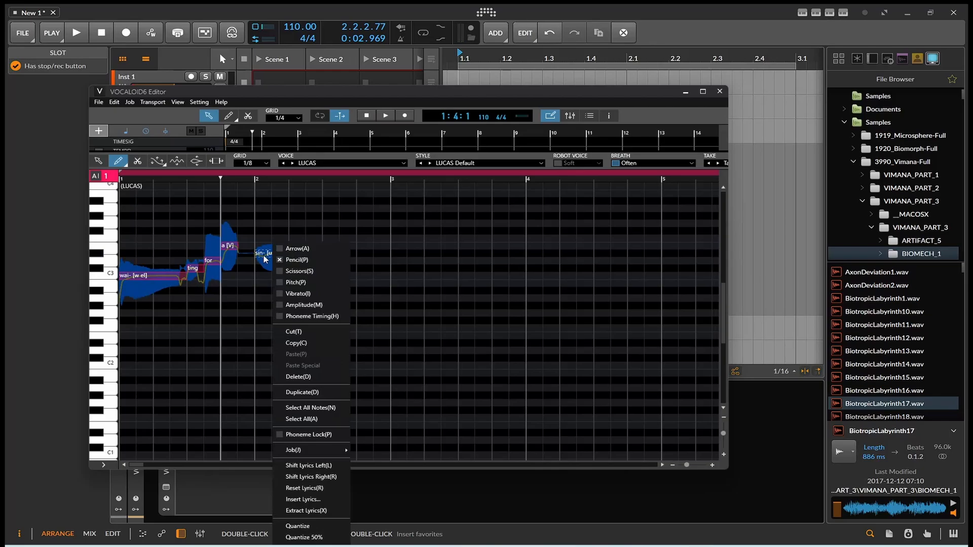
{"action": "left_click", "coordinate": [297, 248]}
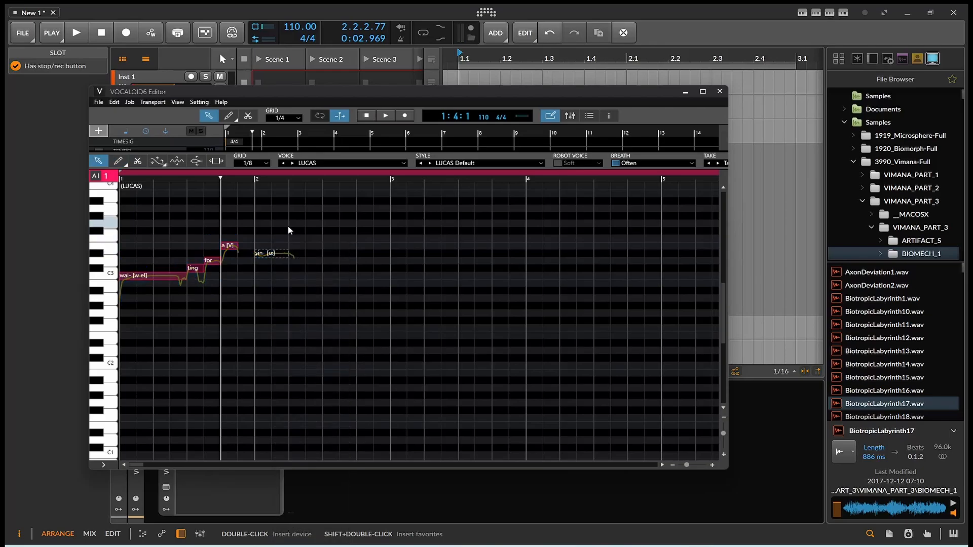
Step: Preview the sin- note and switch back to the Pencil drawing tool
{"action": "left_click", "coordinate": [260, 254]}
{"action": "right_click", "coordinate": [260, 254]}
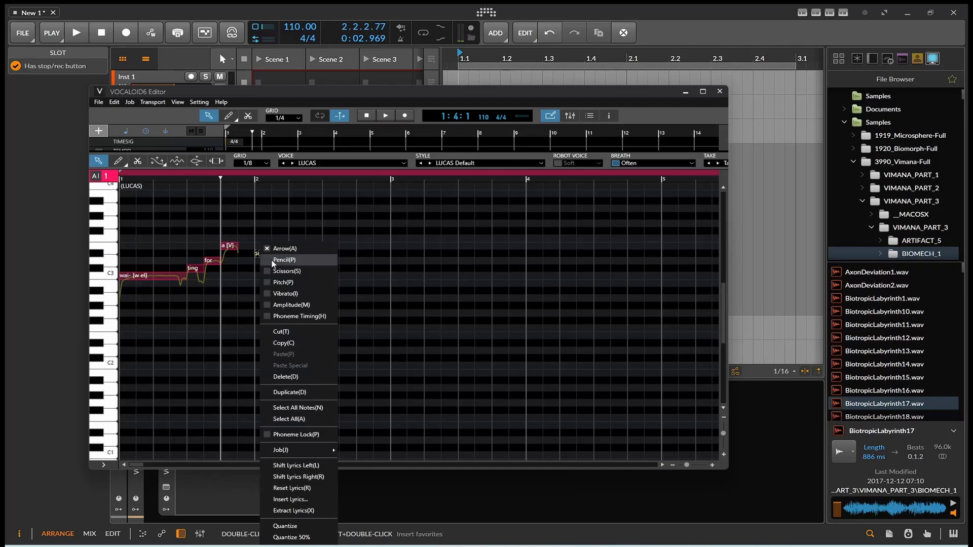
{"action": "left_click", "coordinate": [273, 263]}
{"action": "right_click", "coordinate": [272, 257]}
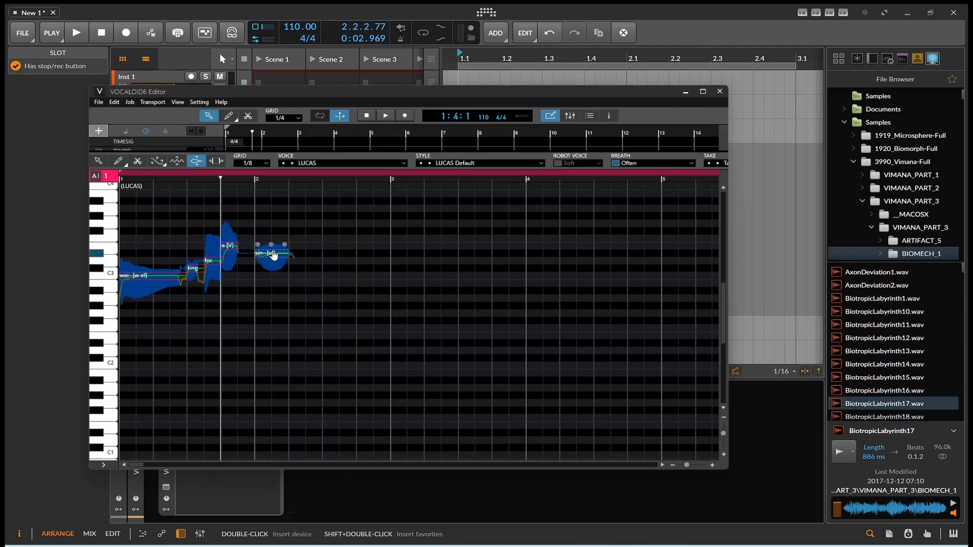
{"action": "mouse_move", "coordinate": [272, 245]}
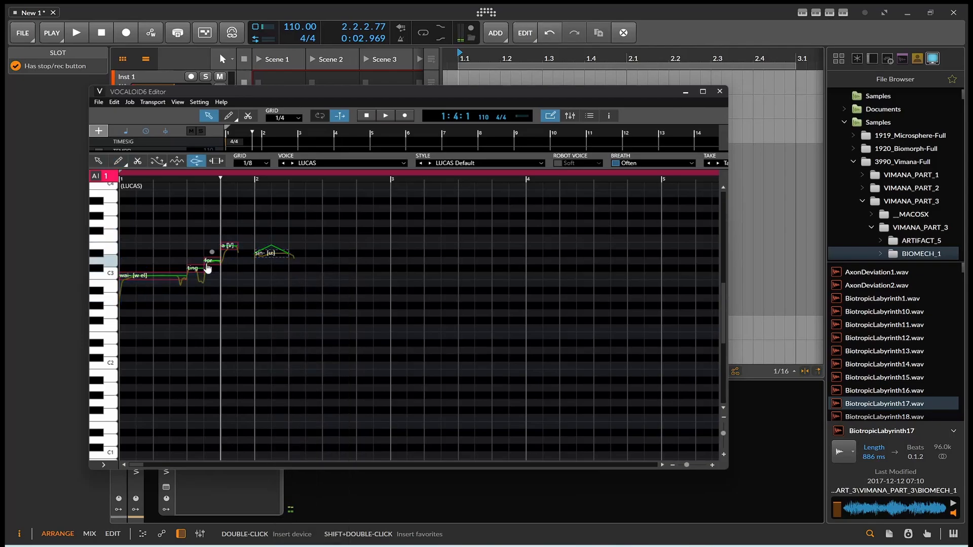
{"action": "mouse_move", "coordinate": [212, 252]}
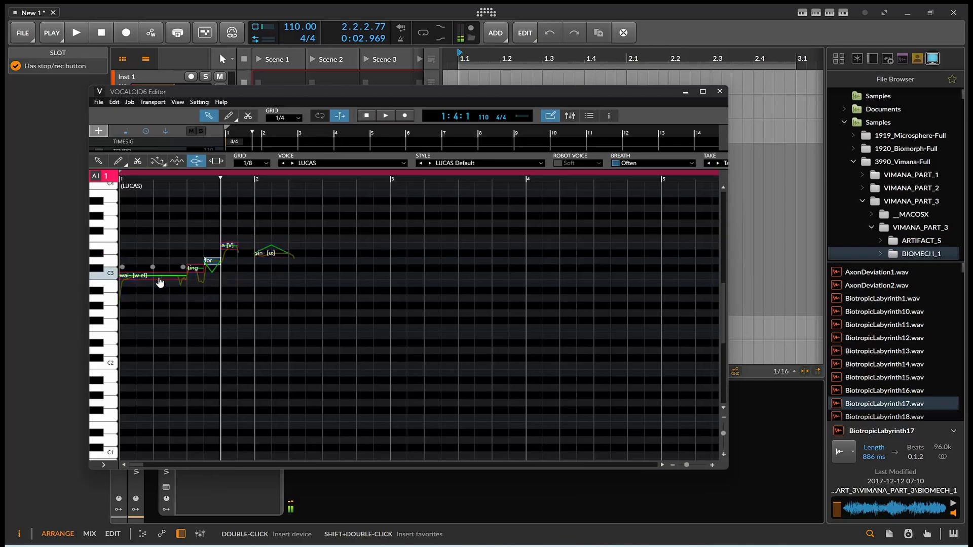
Step: Raise the wai- note's middle expression to 100, then drag all notes down to about Eb2
{"action": "left_click_drag", "start_coordinate": [153, 267], "coordinate": [156, 250]}
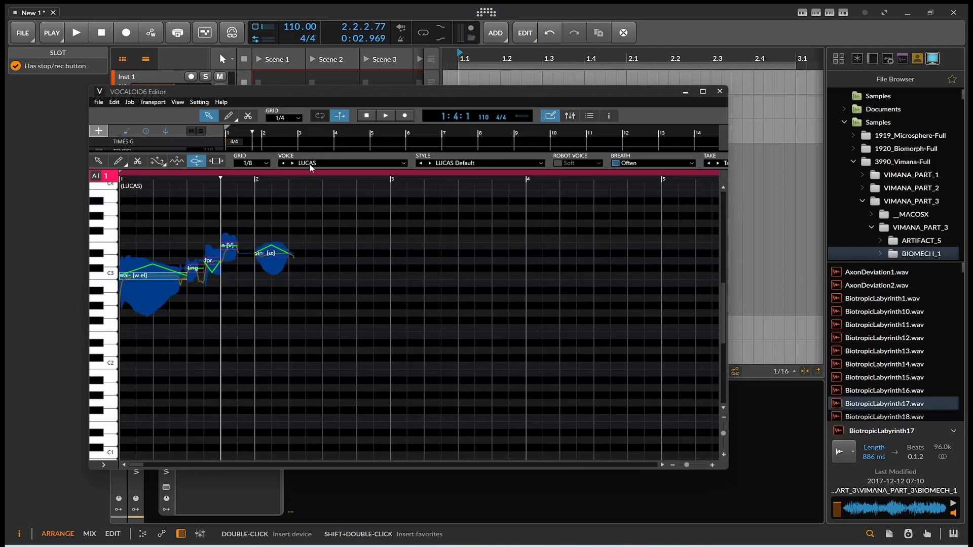
{"action": "left_click_drag", "start_coordinate": [145, 208], "coordinate": [360, 328]}
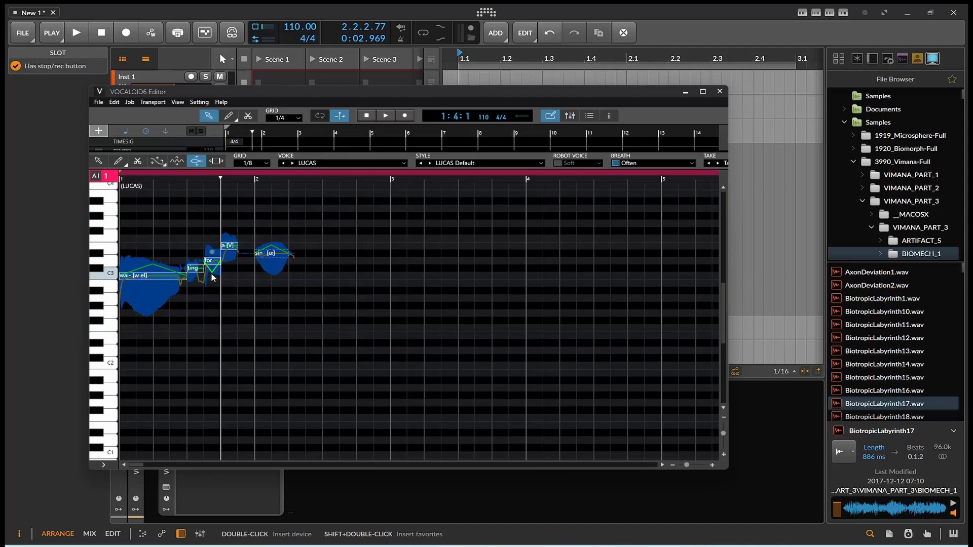
{"action": "left_click_drag", "start_coordinate": [162, 283], "coordinate": [169, 341]}
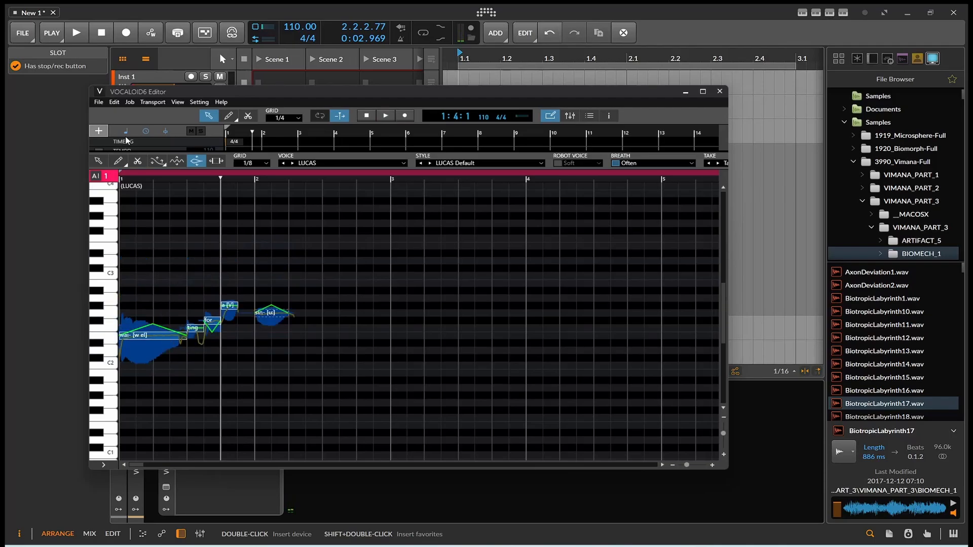
Step: Audition the lowered phrase, then drag all notes back up around C3
{"action": "left_click", "coordinate": [75, 38]}
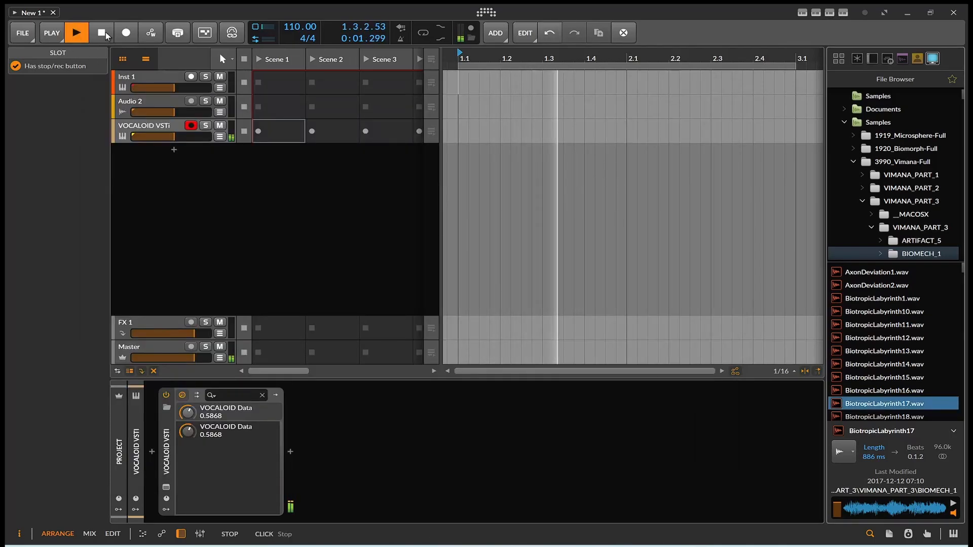
{"action": "left_click", "coordinate": [105, 32]}
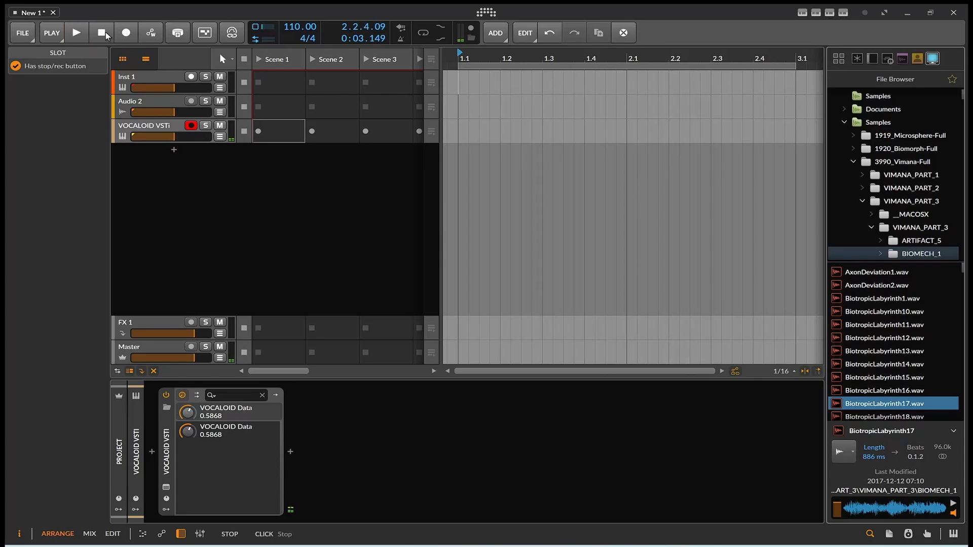
{"action": "key", "text": "space"}
{"action": "key", "text": "space"}
{"action": "key", "text": "alt+Tab"}
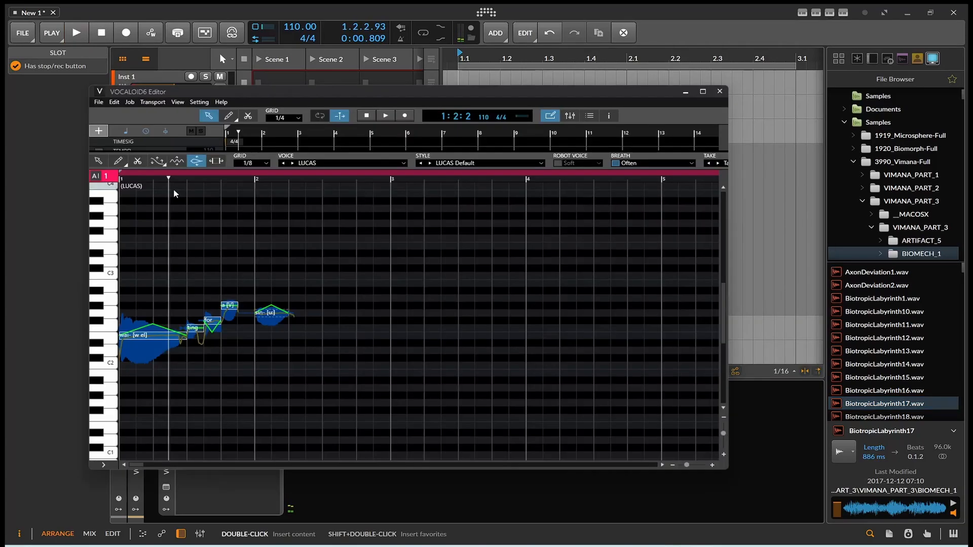
{"action": "left_click_drag", "start_coordinate": [170, 341], "coordinate": [169, 306]}
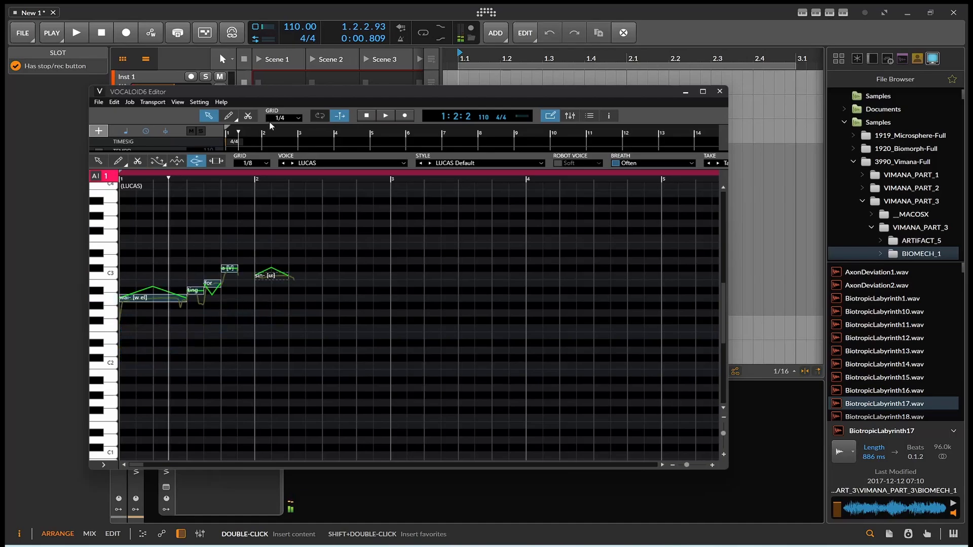
Step: Switch the singer voice to MATTHEW and play the phrase to hear it
{"action": "left_click", "coordinate": [292, 163]}
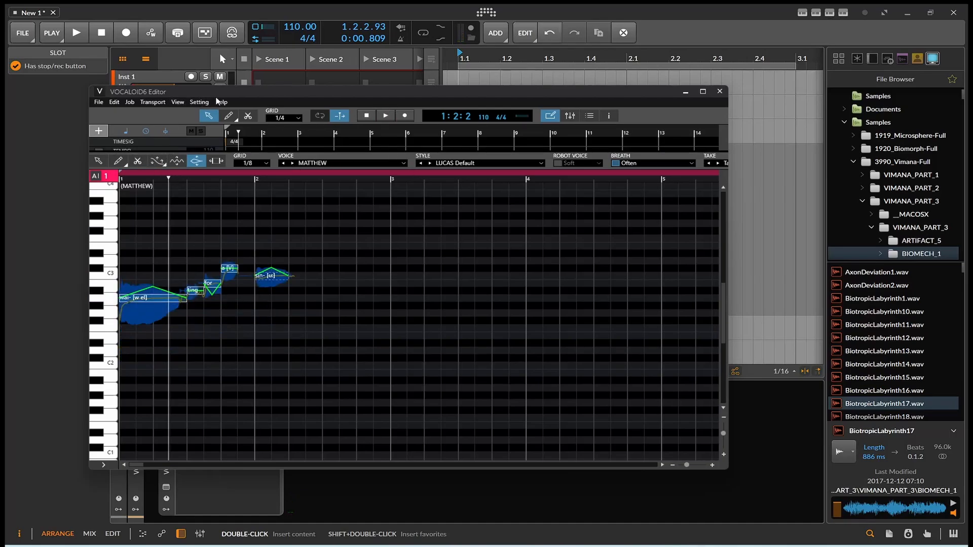
{"action": "left_click_drag", "start_coordinate": [218, 92], "coordinate": [218, 106]}
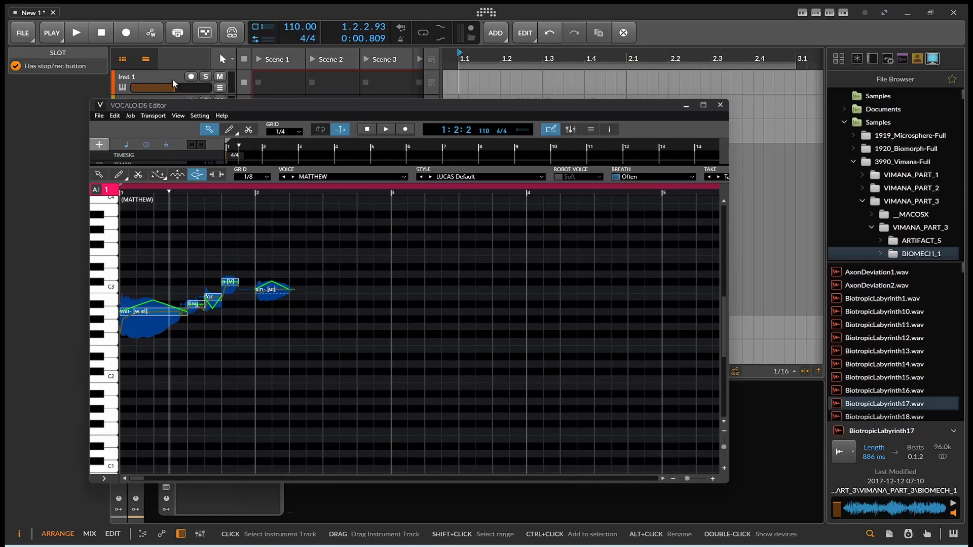
{"action": "left_click", "coordinate": [85, 37]}
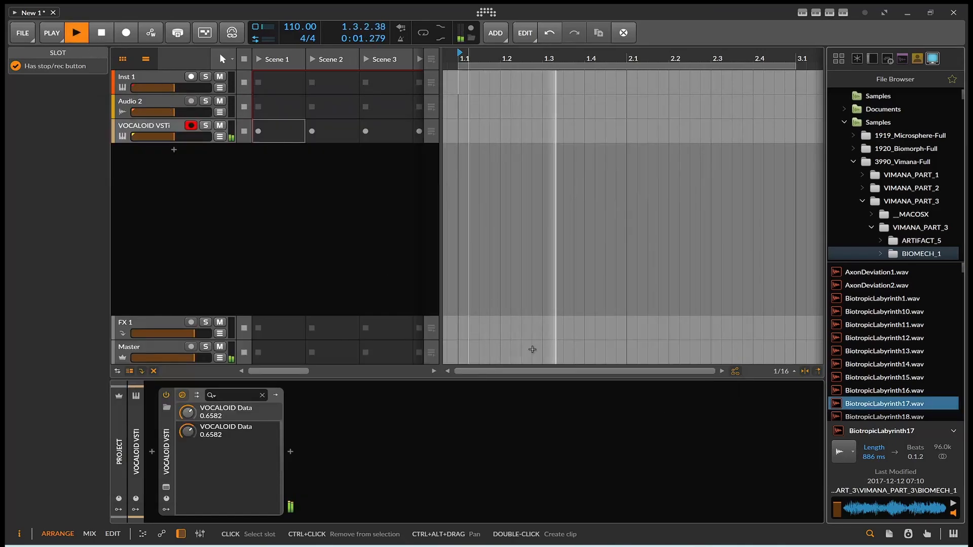
{"action": "left_click", "coordinate": [700, 545]}
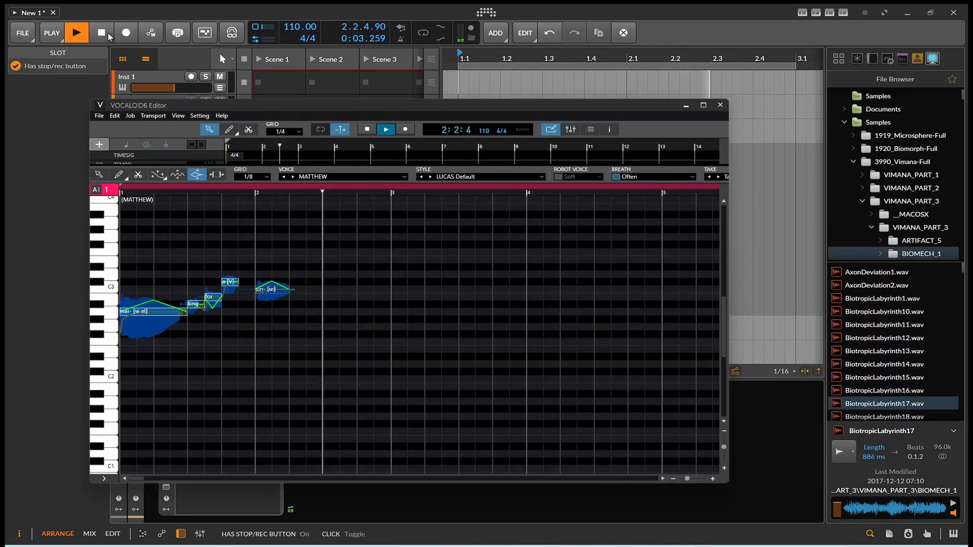
{"action": "left_click", "coordinate": [104, 34]}
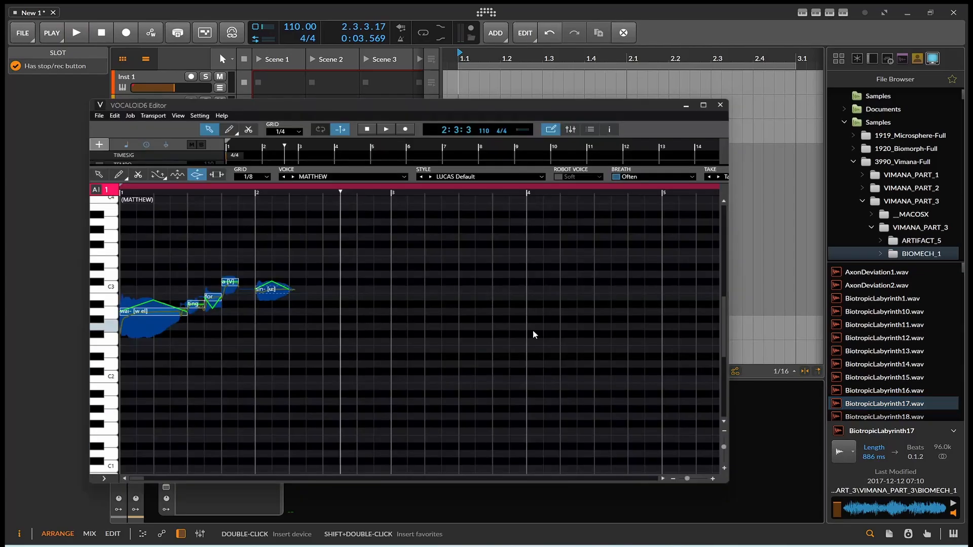
Step: Set the voice back to LUCAS and browse its singing styles, keeping the current one
{"action": "left_click", "coordinate": [284, 176]}
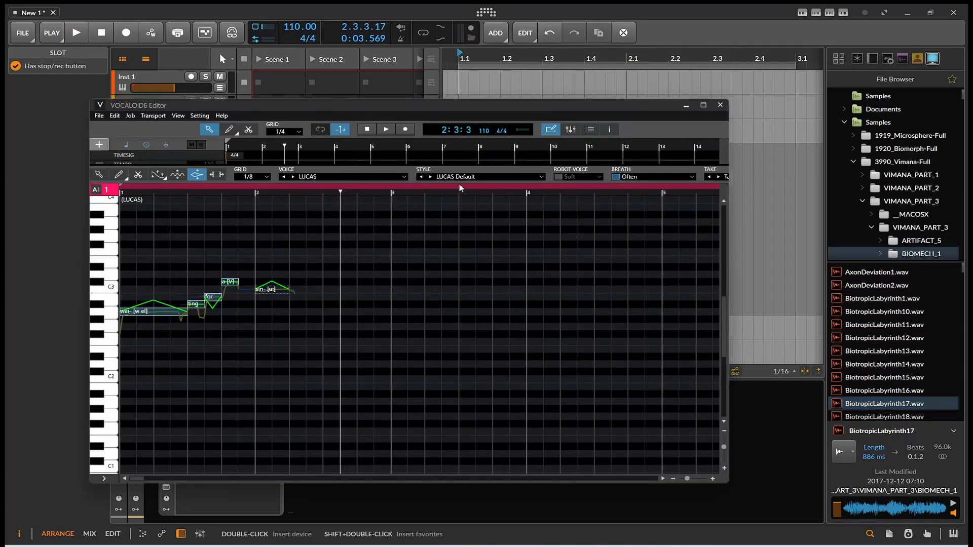
{"action": "left_click", "coordinate": [446, 177]}
{"action": "scroll", "coordinate": [484, 283], "scroll_direction": "up", "scroll_amount": 12}
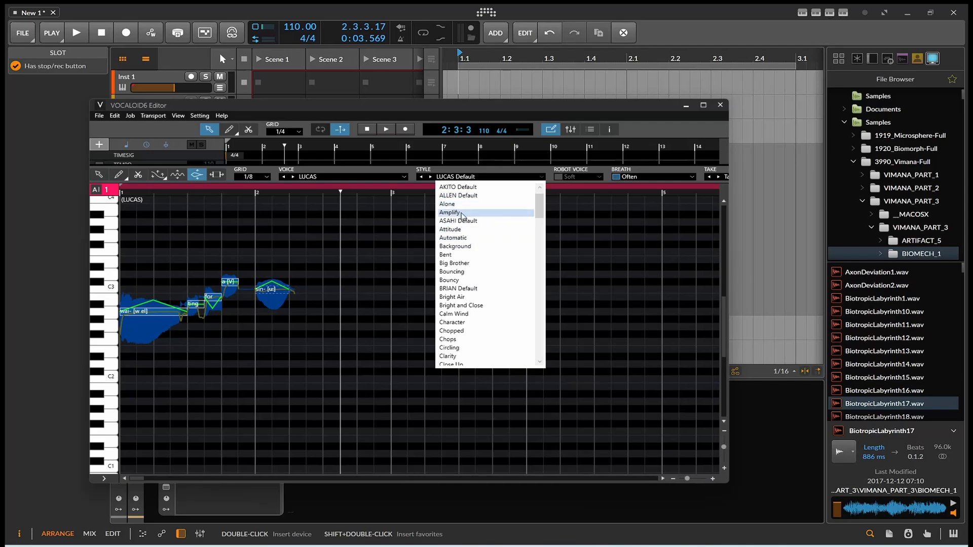
{"action": "scroll", "coordinate": [463, 226], "scroll_direction": "down", "scroll_amount": 1}
{"action": "scroll", "coordinate": [463, 226], "scroll_direction": "down", "scroll_amount": 11}
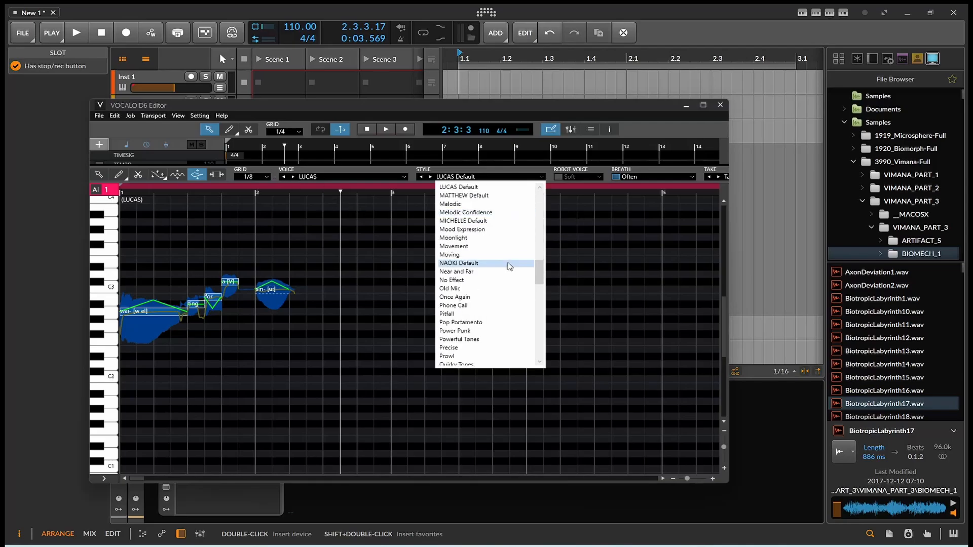
{"action": "scroll", "coordinate": [534, 279], "scroll_direction": "up", "scroll_amount": 6}
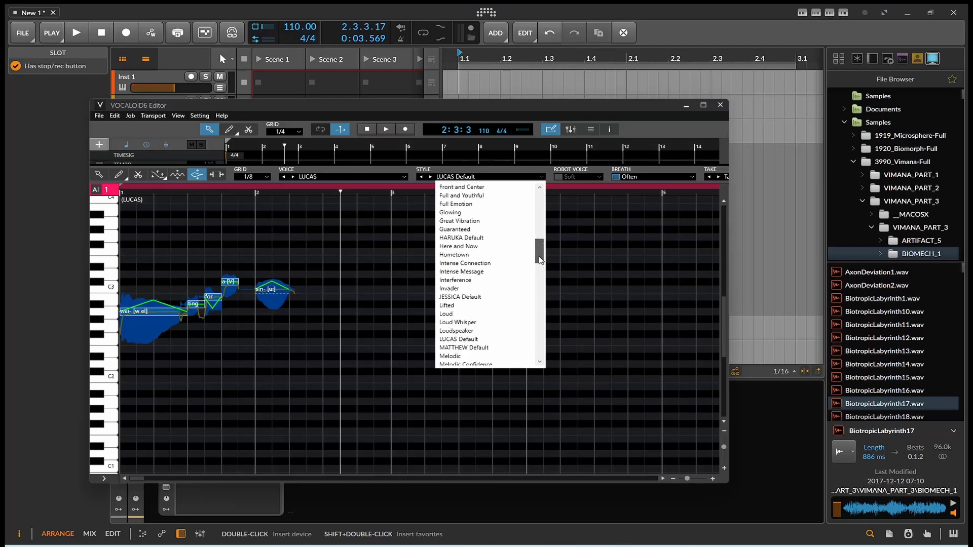
{"action": "left_click", "coordinate": [508, 339]}
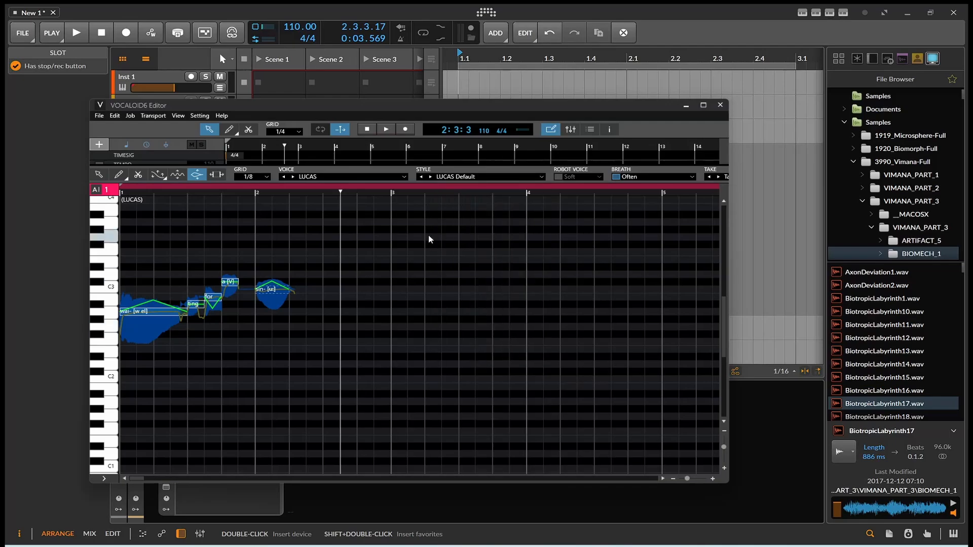
Step: Choose the ALLEN voice with the ALLEN Default style and play the project
{"action": "left_click", "coordinate": [332, 176]}
{"action": "left_click", "coordinate": [323, 196]}
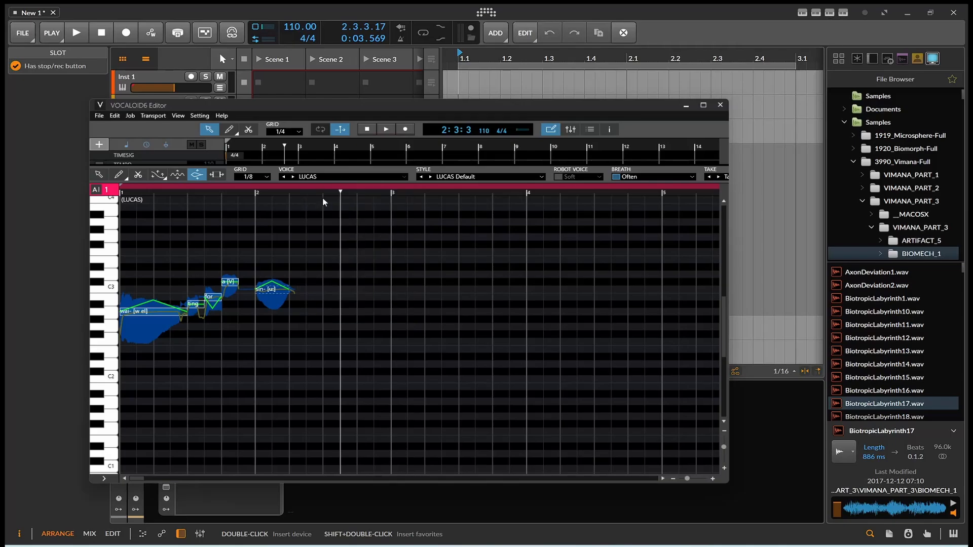
{"action": "left_click", "coordinate": [447, 177]}
{"action": "scroll", "coordinate": [451, 195], "scroll_direction": "up", "scroll_amount": 15}
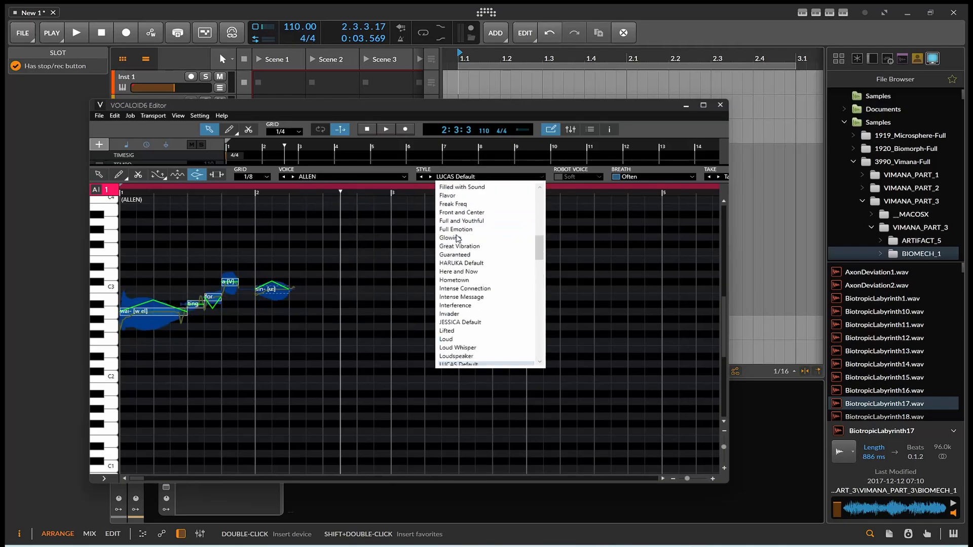
{"action": "scroll", "coordinate": [458, 203], "scroll_direction": "up", "scroll_amount": 2}
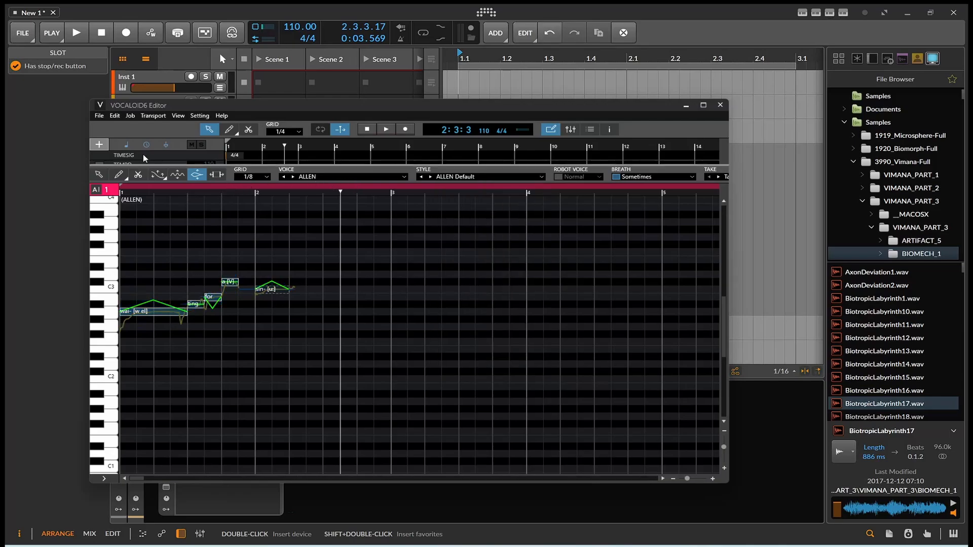
{"action": "left_click", "coordinate": [75, 35]}
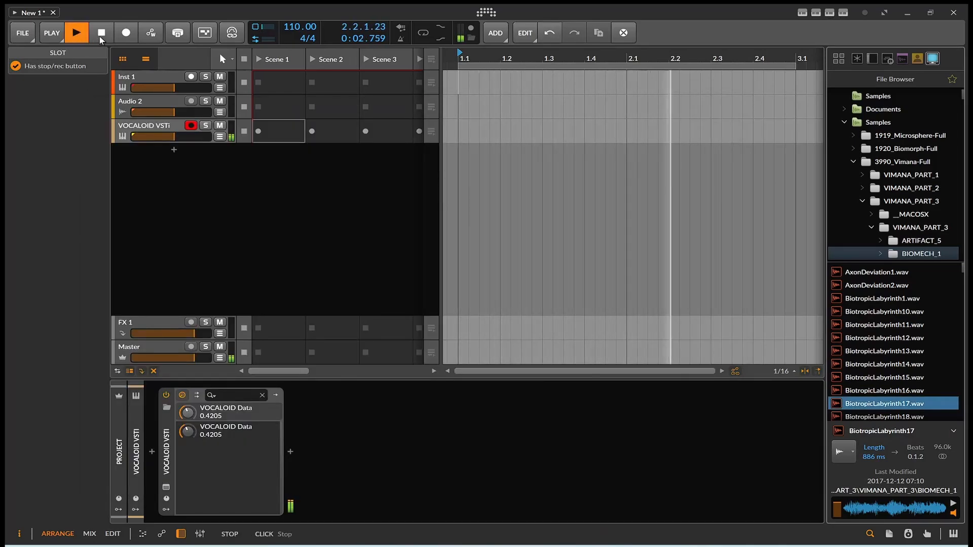
Step: Stop playback, set Breath to Rarely, widen the editor, and raise middle expression to 72
{"action": "left_click", "coordinate": [101, 34]}
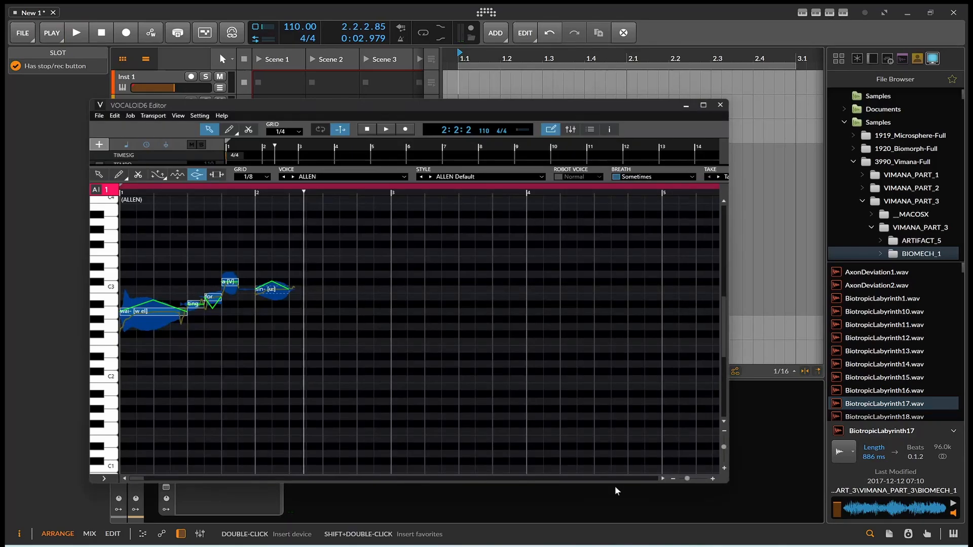
{"action": "left_click", "coordinate": [644, 177]}
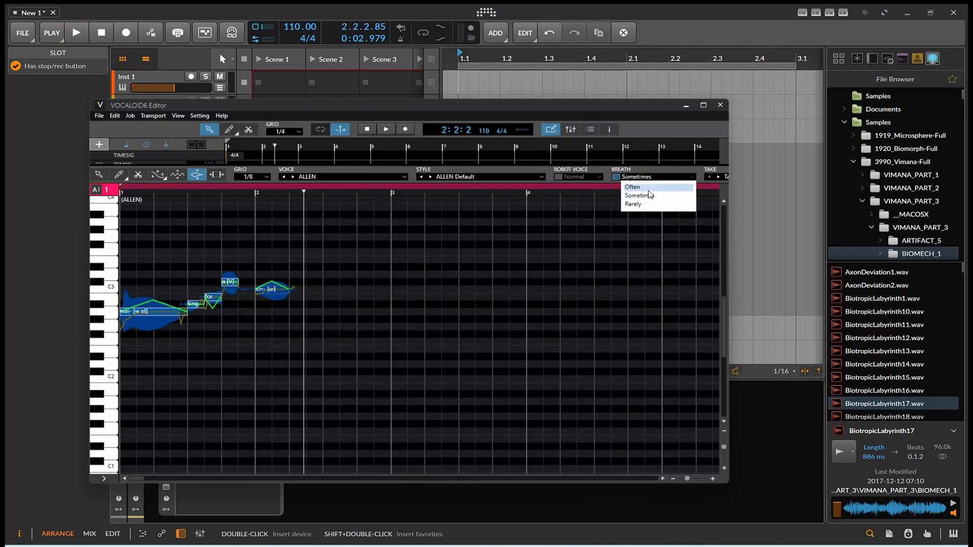
{"action": "left_click", "coordinate": [634, 204]}
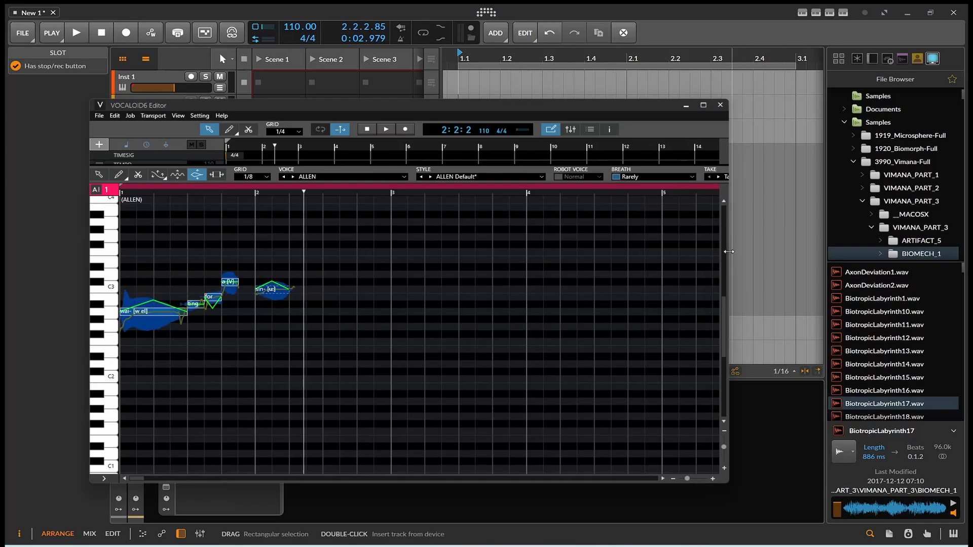
{"action": "left_click_drag", "start_coordinate": [728, 251], "coordinate": [836, 251]}
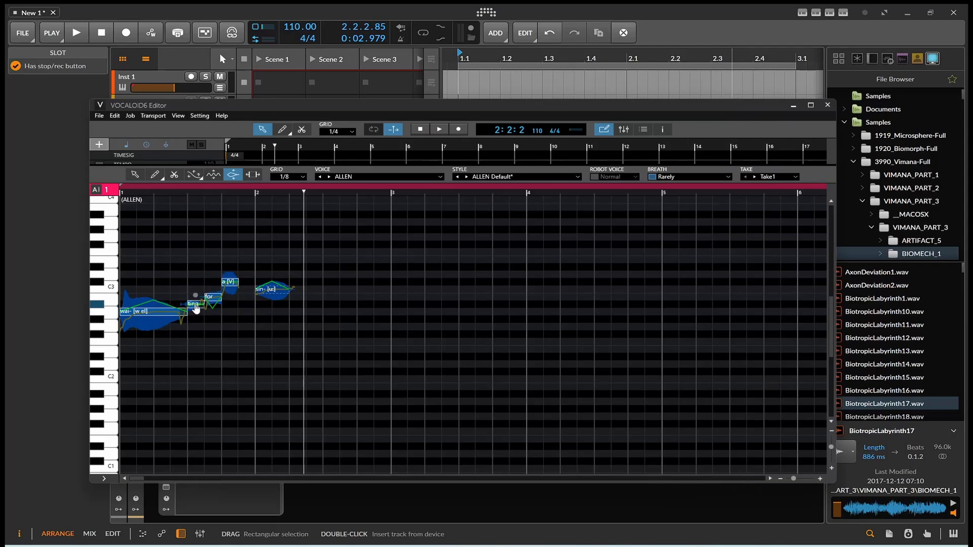
{"action": "left_click_drag", "start_coordinate": [196, 299], "coordinate": [195, 324]}
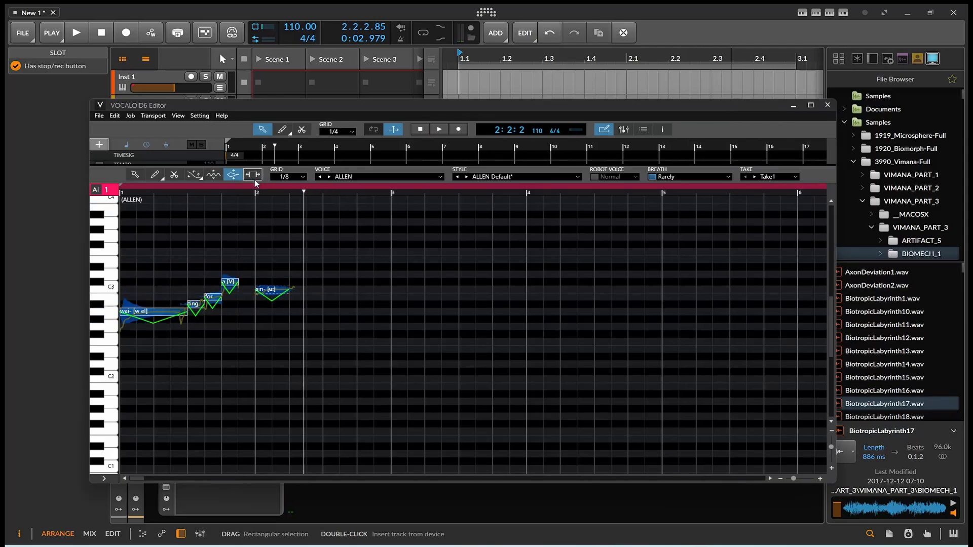
Step: With the Vibrato tool, set vibrato depth to 91 and rate to 79, then play the project
{"action": "left_click", "coordinate": [158, 176]}
{"action": "left_click", "coordinate": [175, 176]}
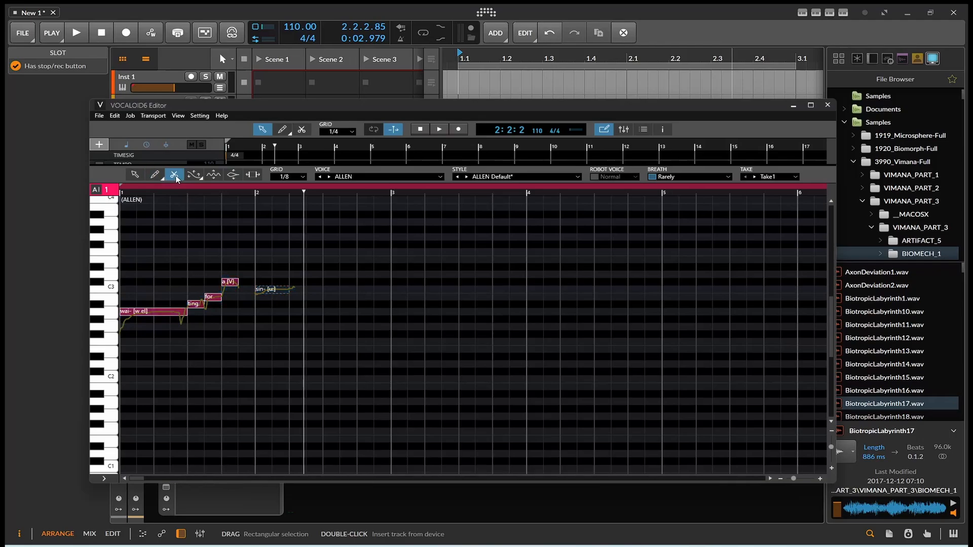
{"action": "left_click", "coordinate": [191, 176]}
{"action": "left_click", "coordinate": [213, 174]}
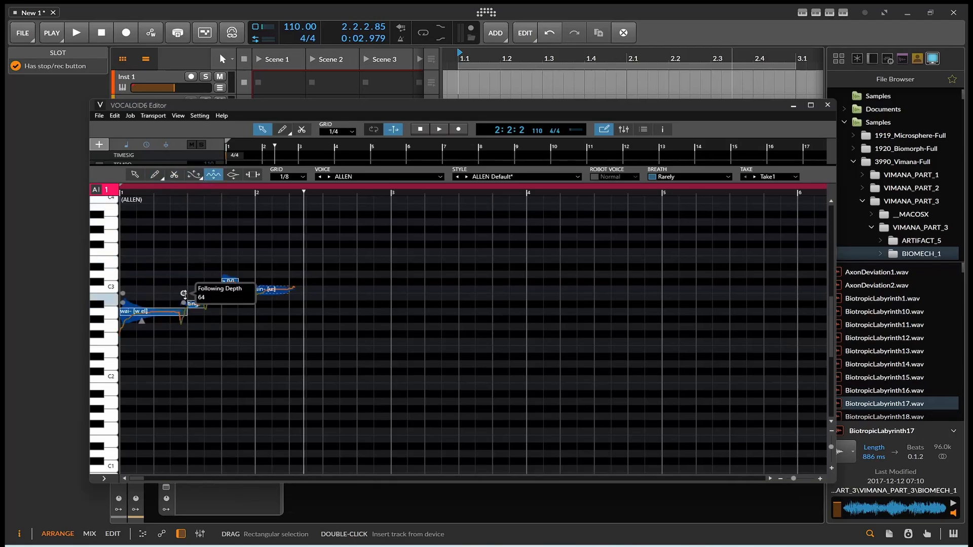
{"action": "left_click_drag", "start_coordinate": [167, 299], "coordinate": [185, 272]}
{"action": "left_click_drag", "start_coordinate": [123, 303], "coordinate": [128, 277]}
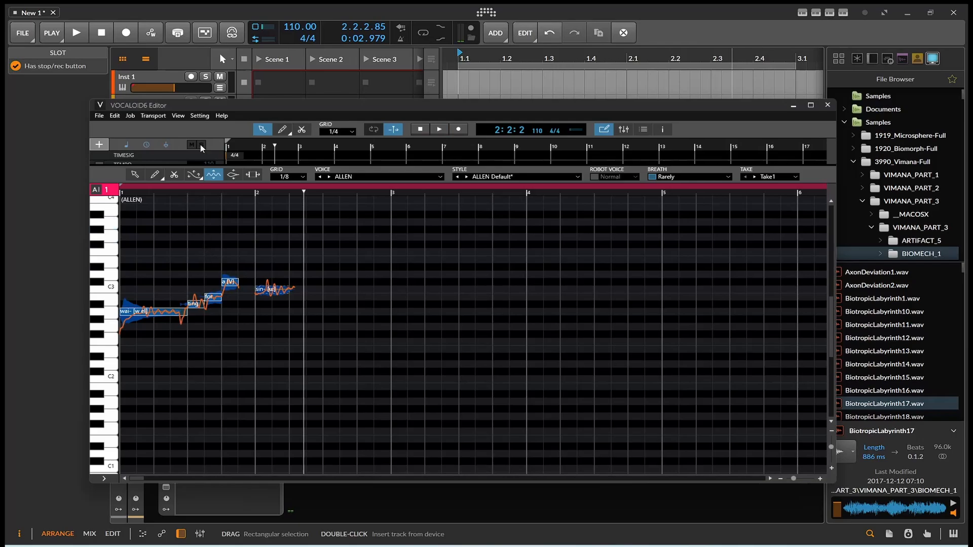
{"action": "left_click", "coordinate": [77, 32]}
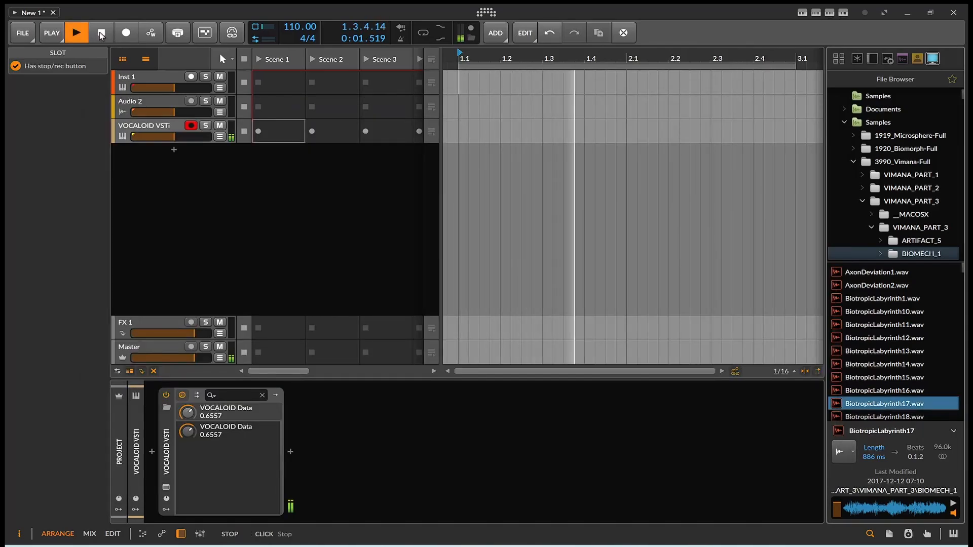
Step: Stop playback, reopen the vocal editor and retune the first two notes' vibrato rates, the second to 52
{"action": "left_click", "coordinate": [101, 33]}
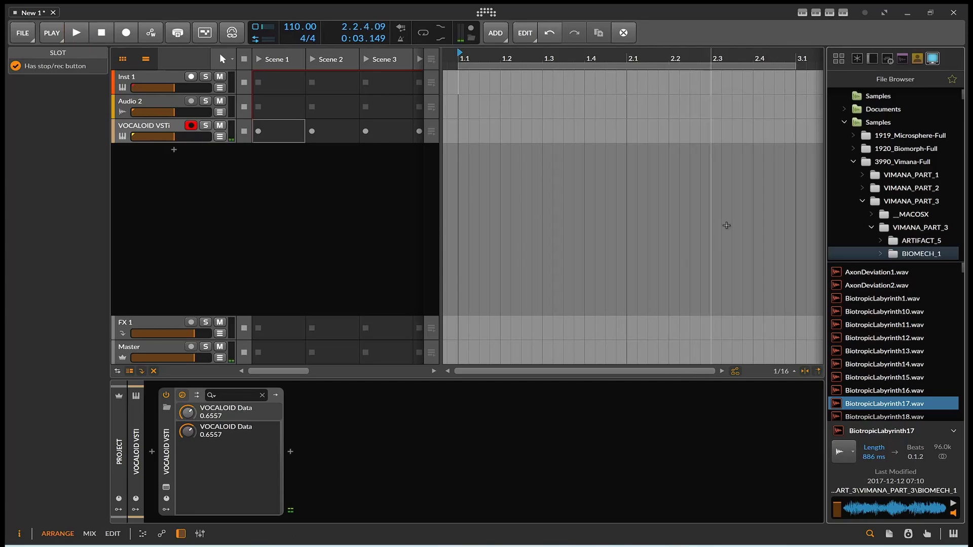
{"action": "left_click", "coordinate": [621, 546]}
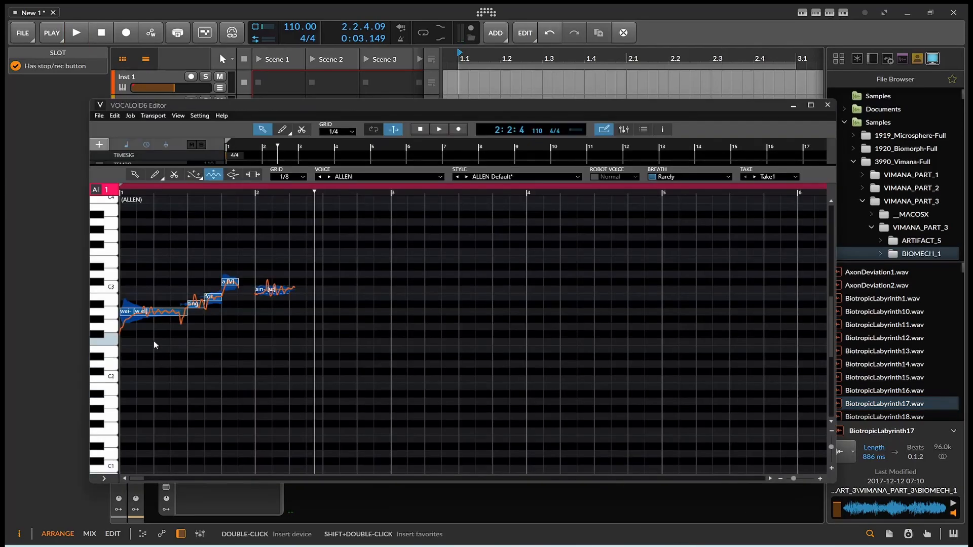
{"action": "mouse_move", "coordinate": [123, 303]}
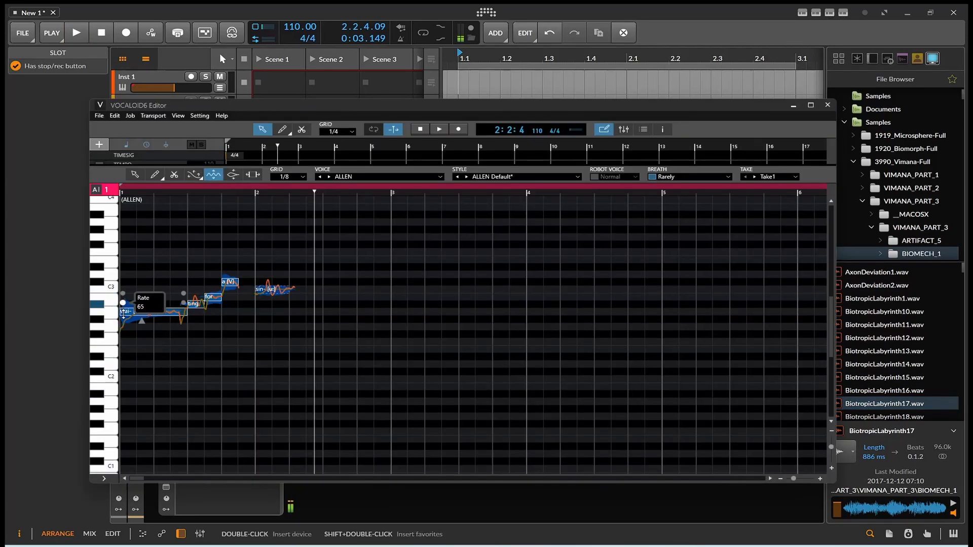
{"action": "left_click_drag", "start_coordinate": [124, 314], "coordinate": [123, 315]}
{"action": "left_click_drag", "start_coordinate": [190, 295], "coordinate": [167, 293]}
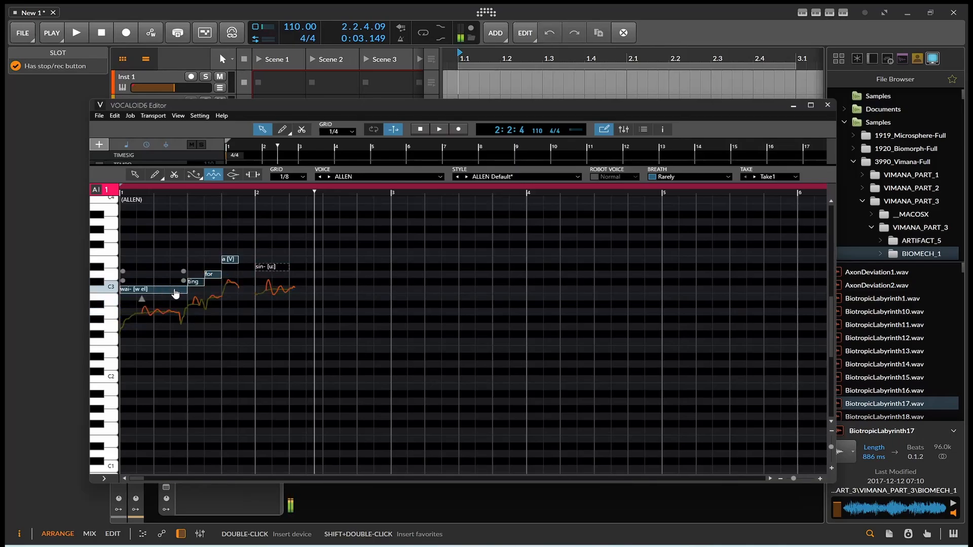
Step: Delete the final sin- note from the phrase
{"action": "right_click", "coordinate": [309, 297]}
{"action": "left_click", "coordinate": [269, 281]}
{"action": "left_click", "coordinate": [273, 299]}
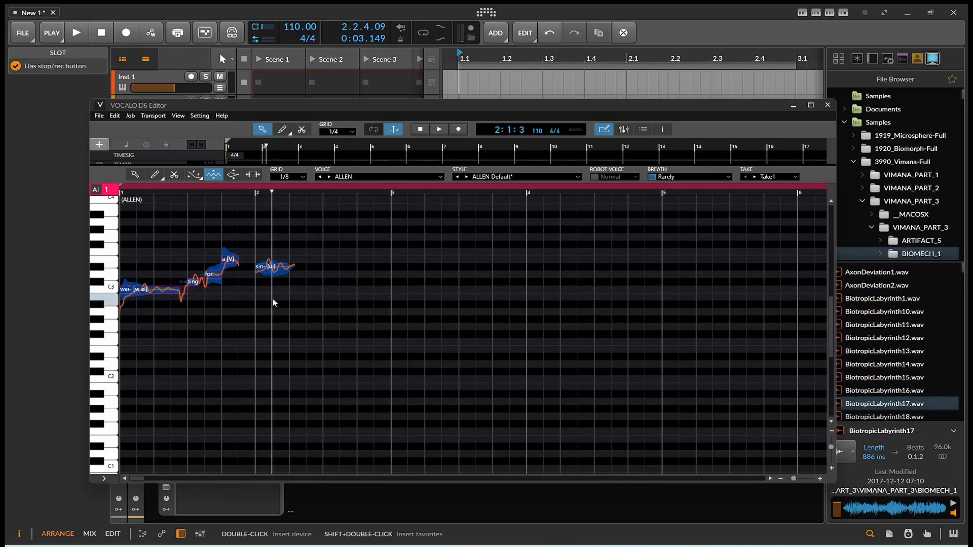
{"action": "left_click", "coordinate": [270, 264]}
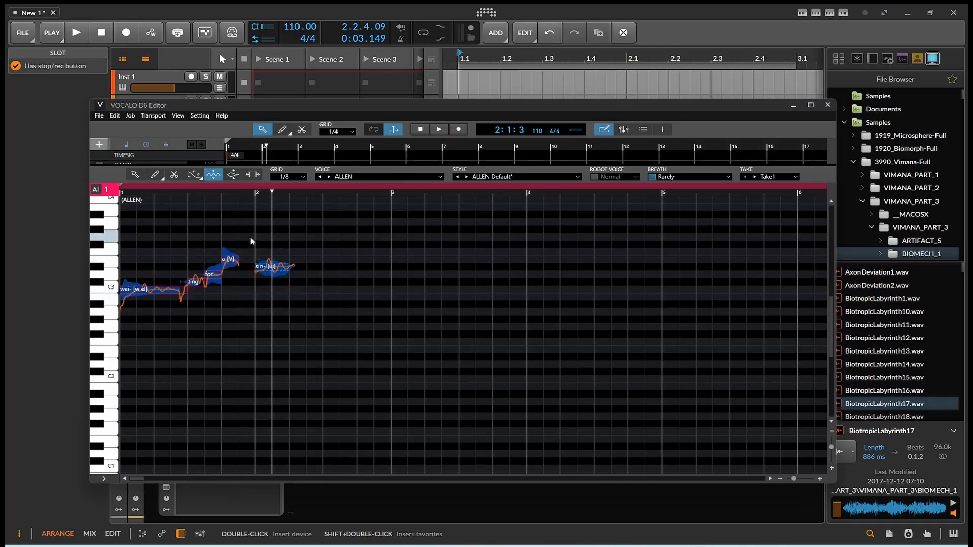
{"action": "key", "text": "Delete"}
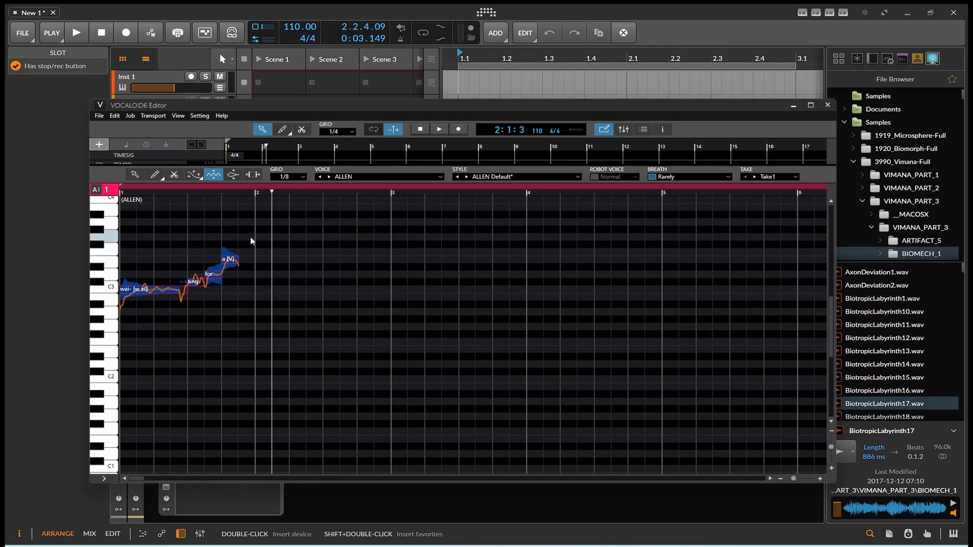
Step: Move the playhead back to 1:3:3 and switch to note drawing mode
{"action": "left_click", "coordinate": [257, 193]}
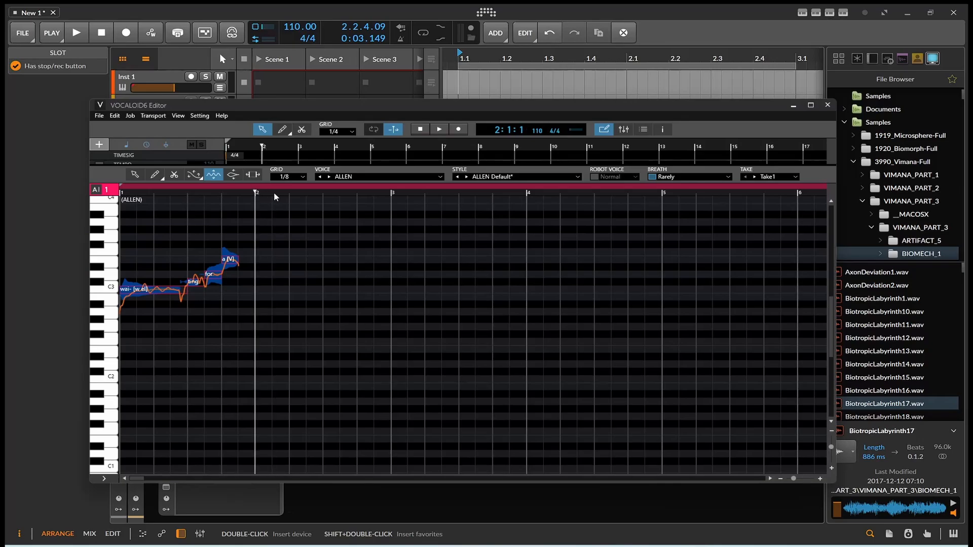
{"action": "left_click", "coordinate": [244, 263]}
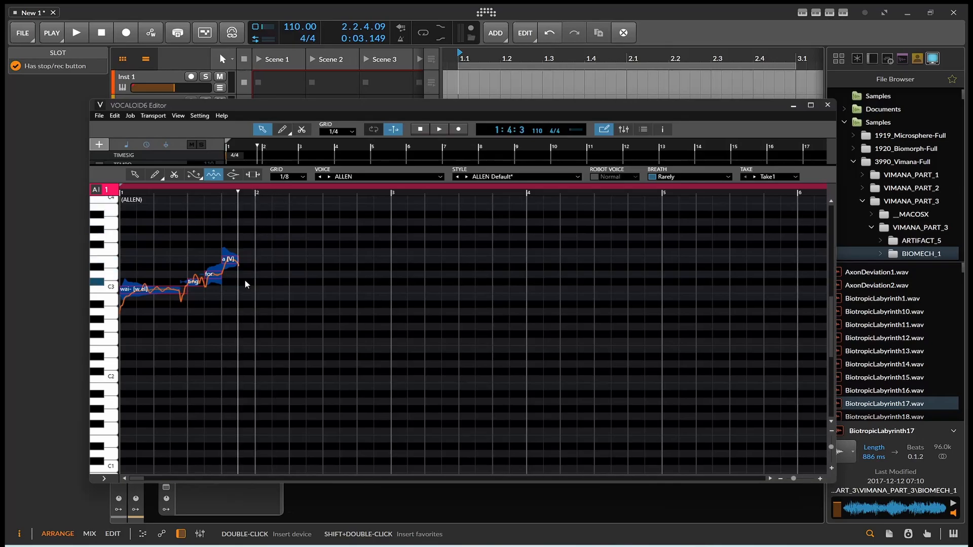
{"action": "left_click", "coordinate": [210, 316]}
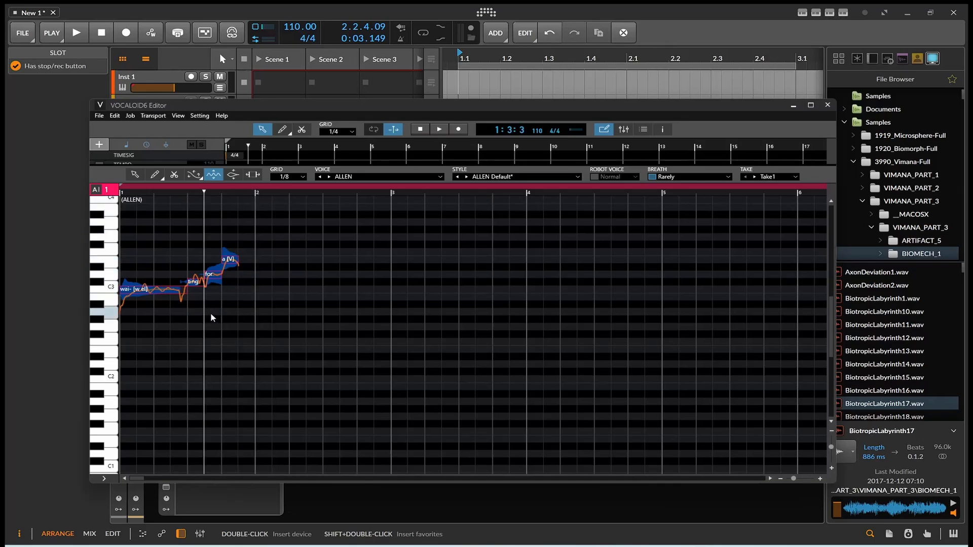
{"action": "left_click", "coordinate": [160, 180]}
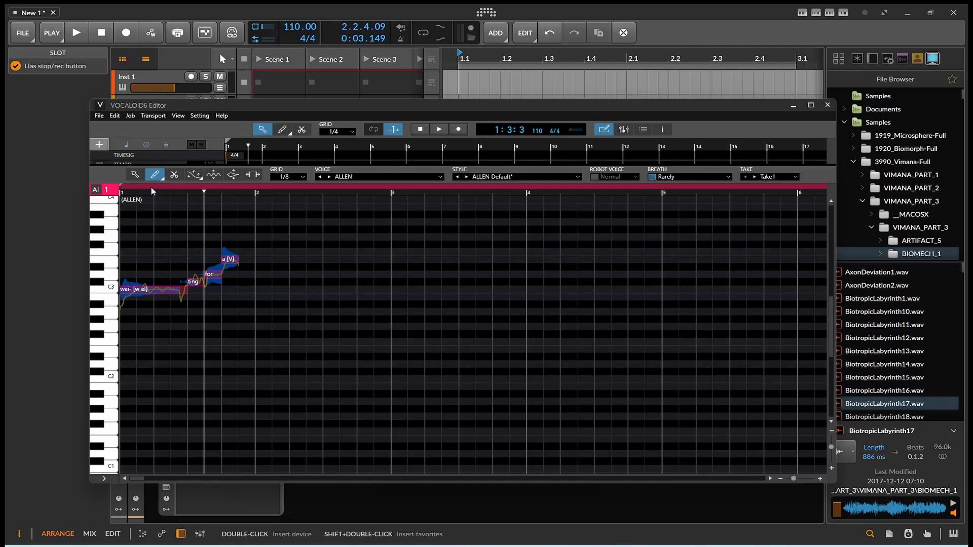
{"action": "left_click", "coordinate": [161, 181]}
Step: Set the pencil to Line mode and draw a new note on the A2 row
{"action": "left_click", "coordinate": [165, 207]}
{"action": "left_click", "coordinate": [165, 207]}
{"action": "left_click", "coordinate": [161, 179]}
{"action": "left_click", "coordinate": [160, 205]}
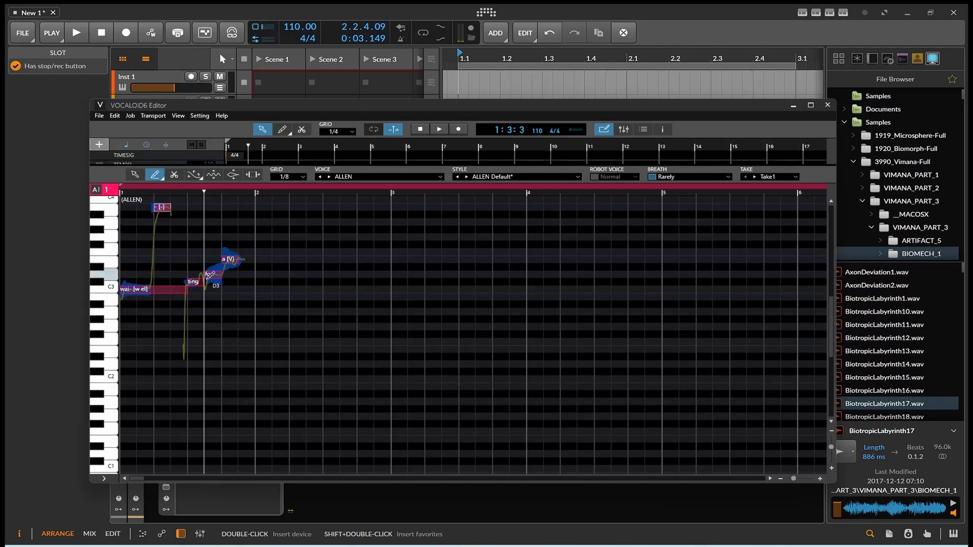
{"action": "left_click_drag", "start_coordinate": [224, 312], "coordinate": [289, 313]}
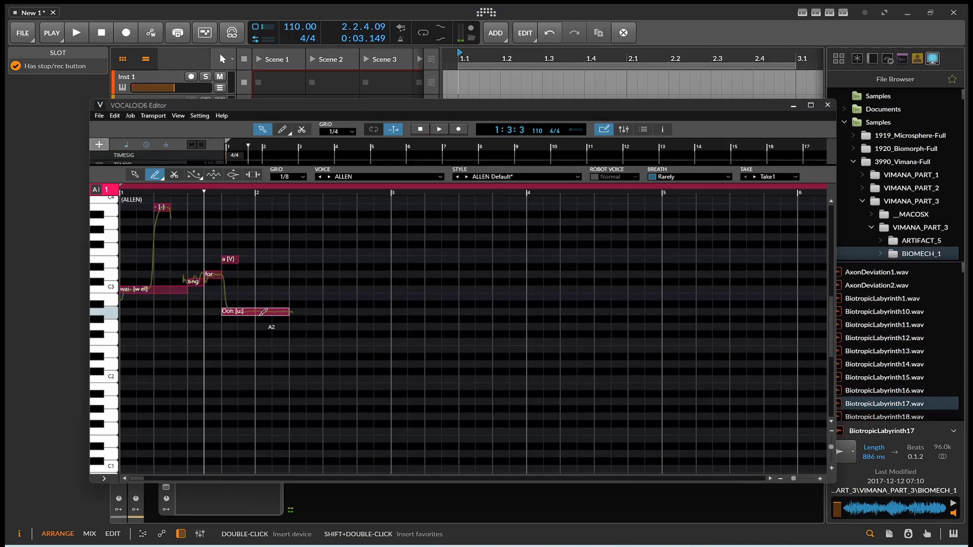
Step: Insert the lyric 'singer' on the notes and raise the sin- note to B2
{"action": "right_click", "coordinate": [257, 311]}
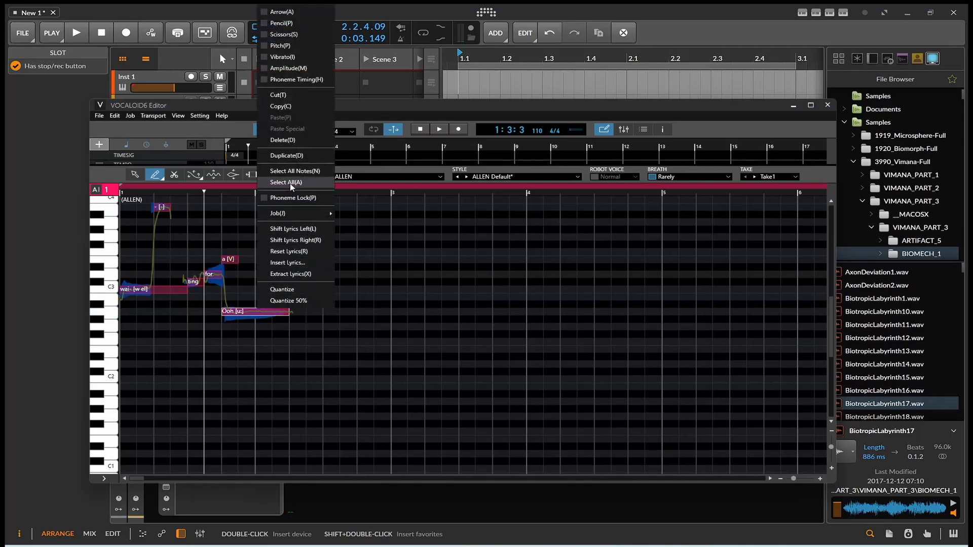
{"action": "left_click", "coordinate": [292, 263]}
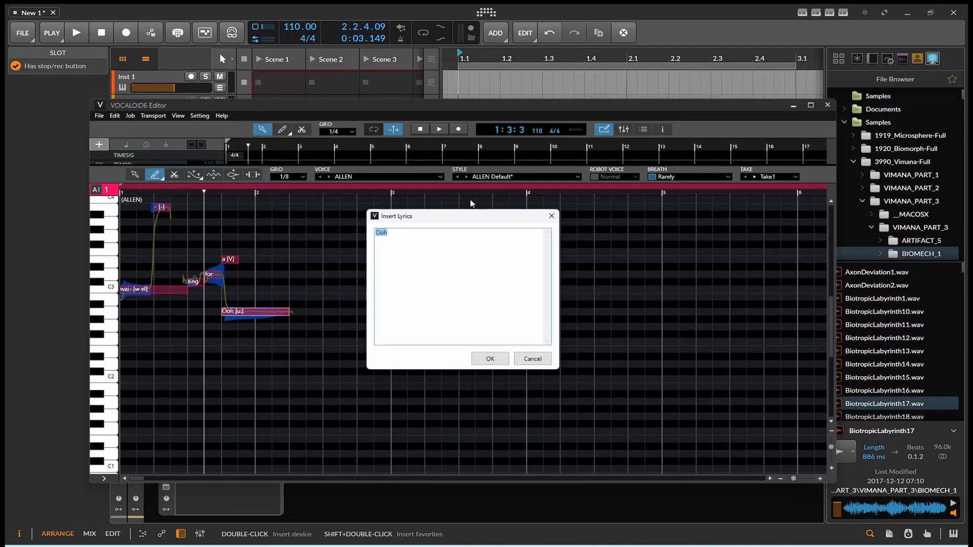
{"action": "type", "text": "singer"}
{"action": "left_click", "coordinate": [489, 358]}
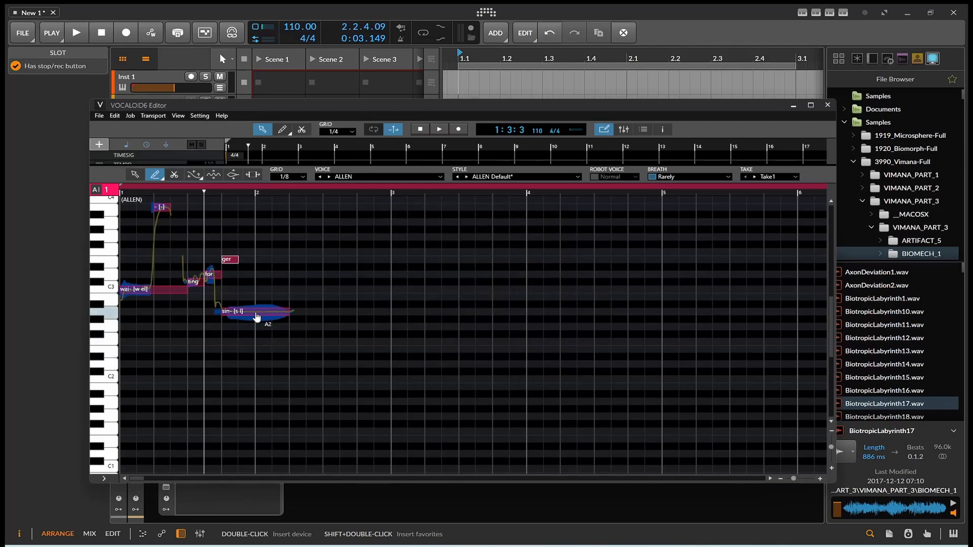
{"action": "left_click_drag", "start_coordinate": [256, 316], "coordinate": [272, 298]}
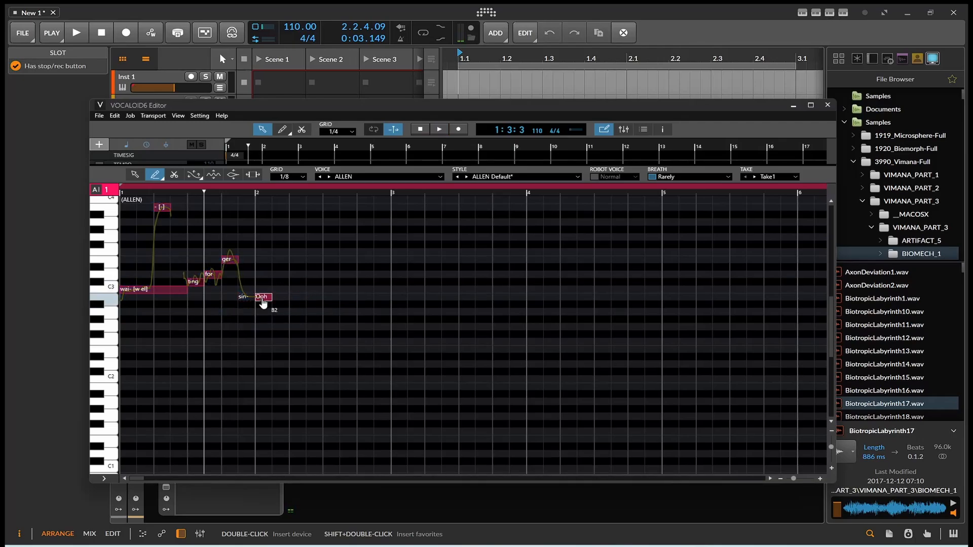
Step: Set the last note's lyric to 'g' and play the project in Bitwig
{"action": "double_click", "coordinate": [262, 299]}
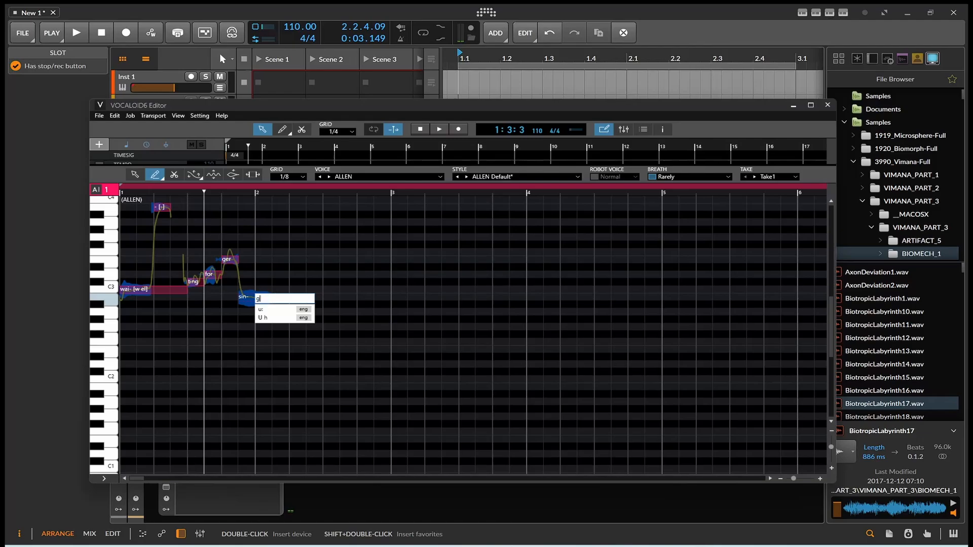
{"action": "key", "text": "Return"}
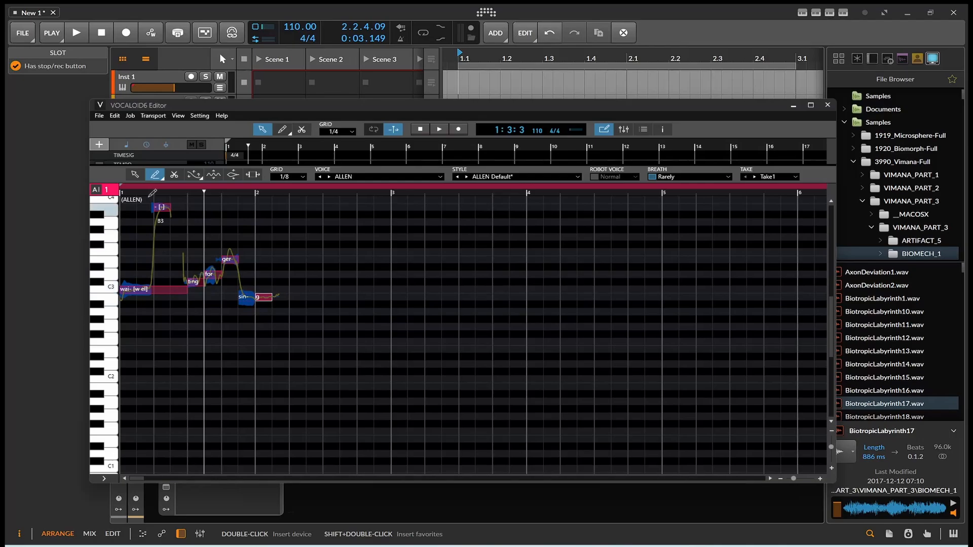
{"action": "left_click", "coordinate": [78, 31]}
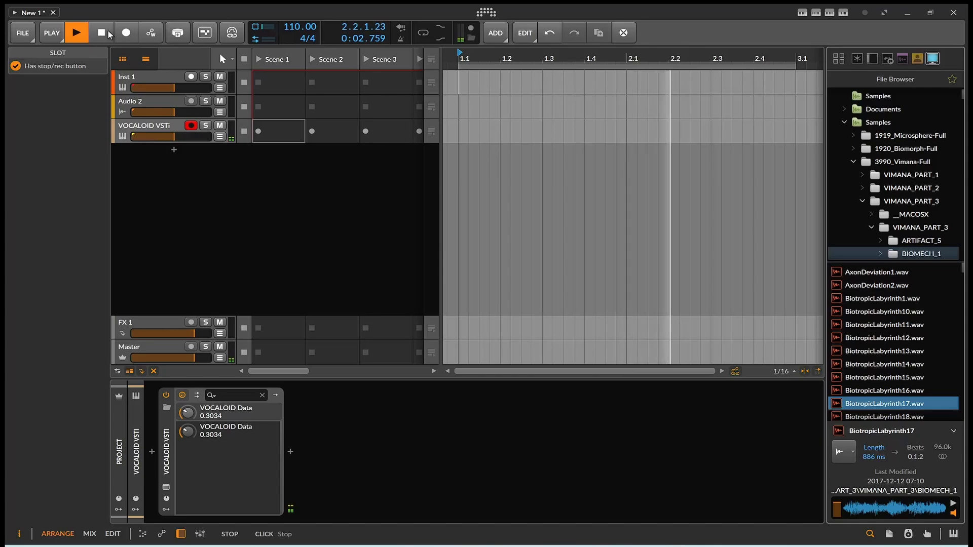
Step: Stop playback and bring the VOCALOID6 Editor back in front of Bitwig
{"action": "left_click", "coordinate": [108, 33]}
{"action": "left_click", "coordinate": [701, 546]}
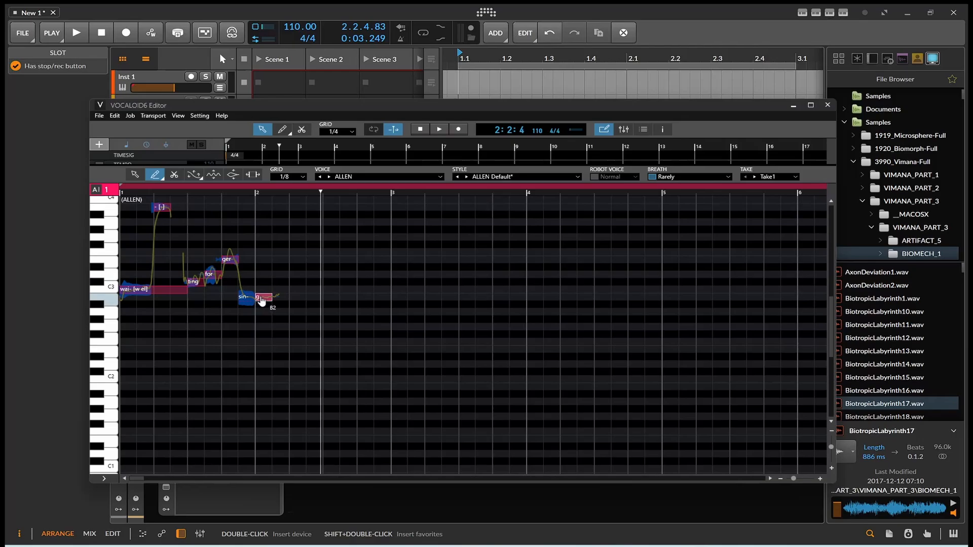
Step: Drag the g note up from B2 to D3
{"action": "left_click_drag", "start_coordinate": [263, 298], "coordinate": [263, 276]}
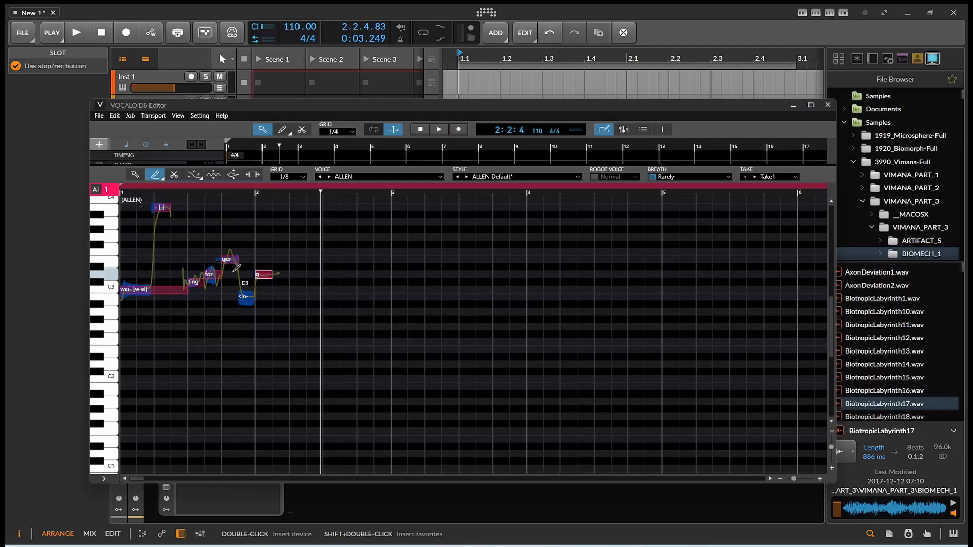
{"action": "right_click", "coordinate": [265, 277]}
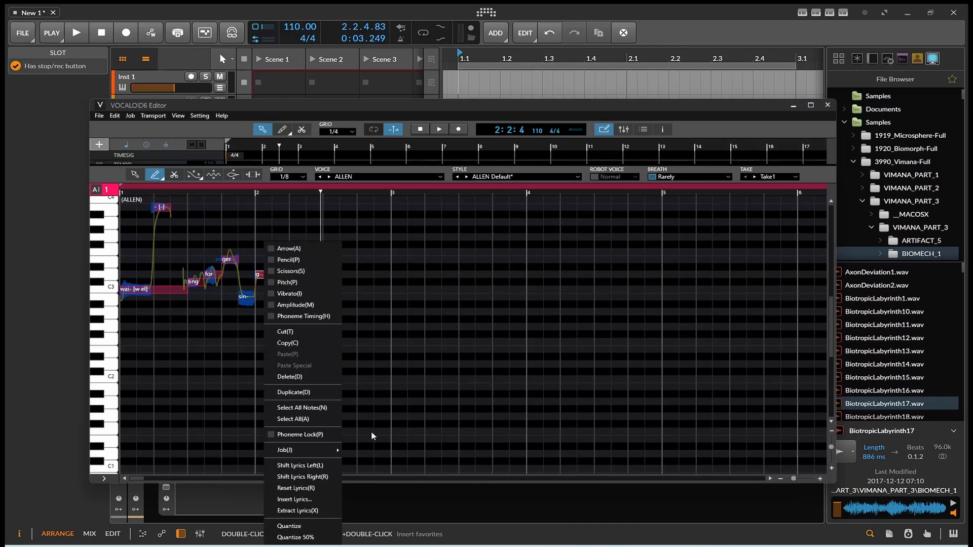
{"action": "left_click", "coordinate": [365, 408]}
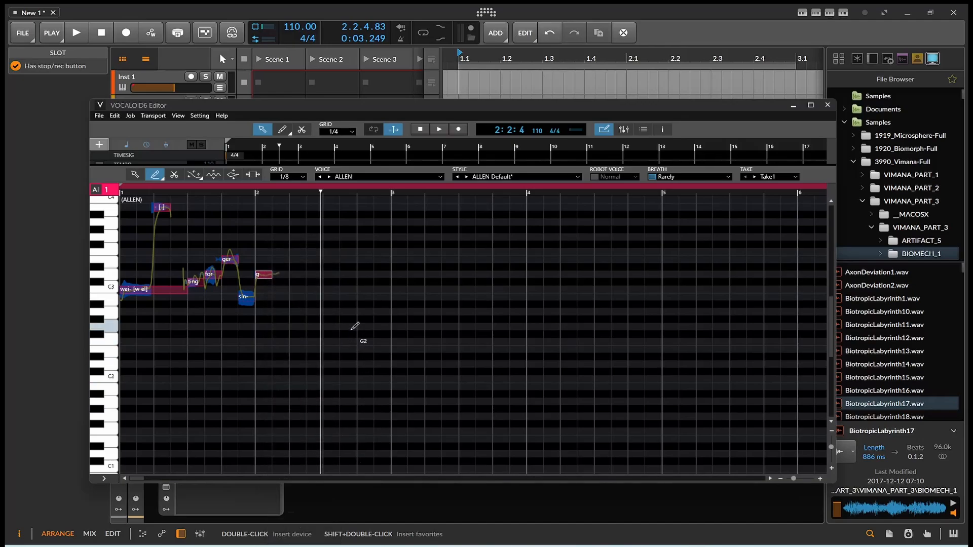
Step: Switch the voice to MATTHEW with the MATTHEW Default style and start playback
{"action": "left_click", "coordinate": [391, 179]}
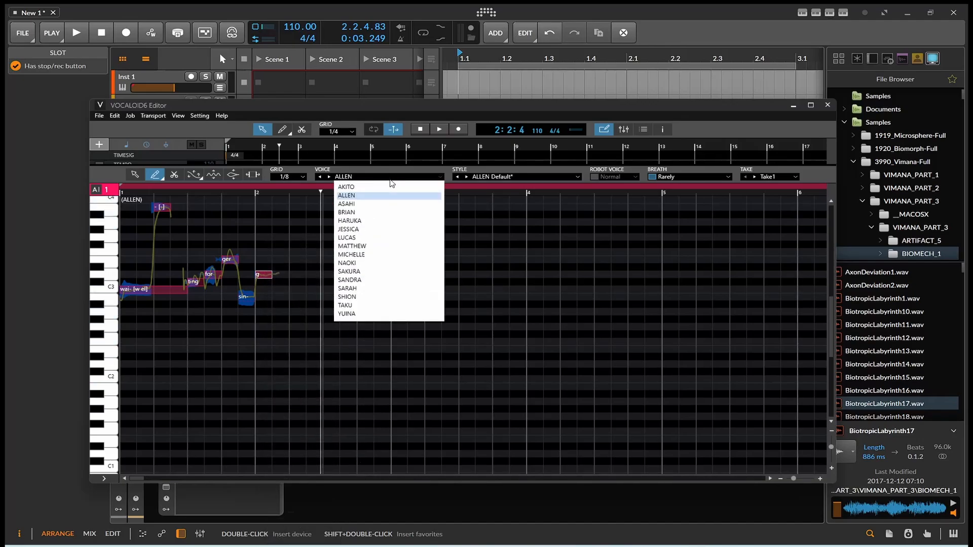
{"action": "left_click", "coordinate": [391, 246]}
{"action": "left_click", "coordinate": [500, 175]}
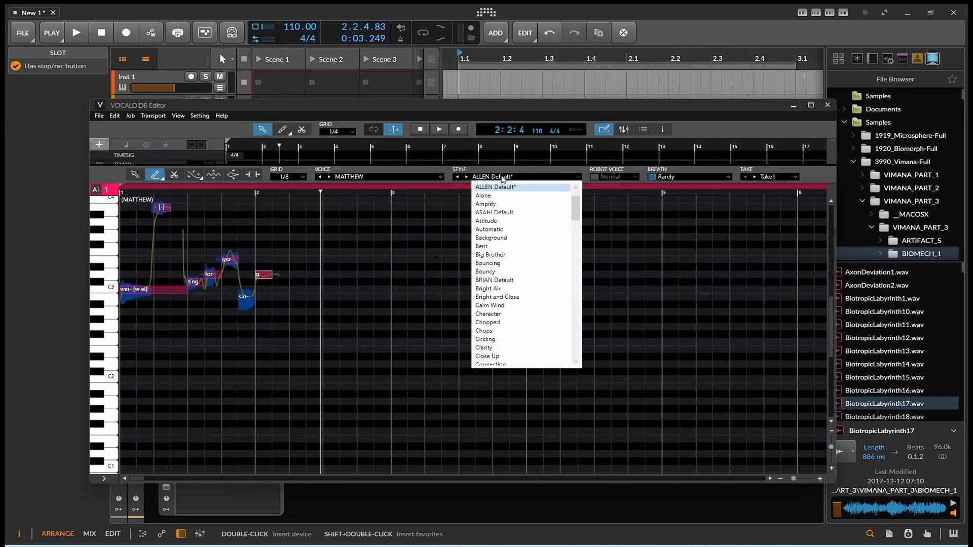
{"action": "scroll", "coordinate": [507, 284], "scroll_direction": "down", "scroll_amount": 10}
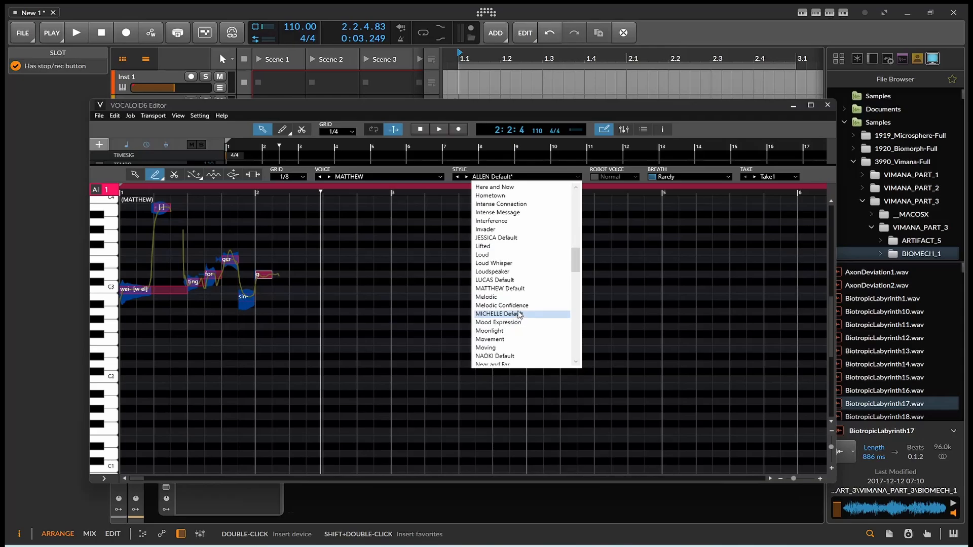
{"action": "left_click", "coordinate": [488, 274]}
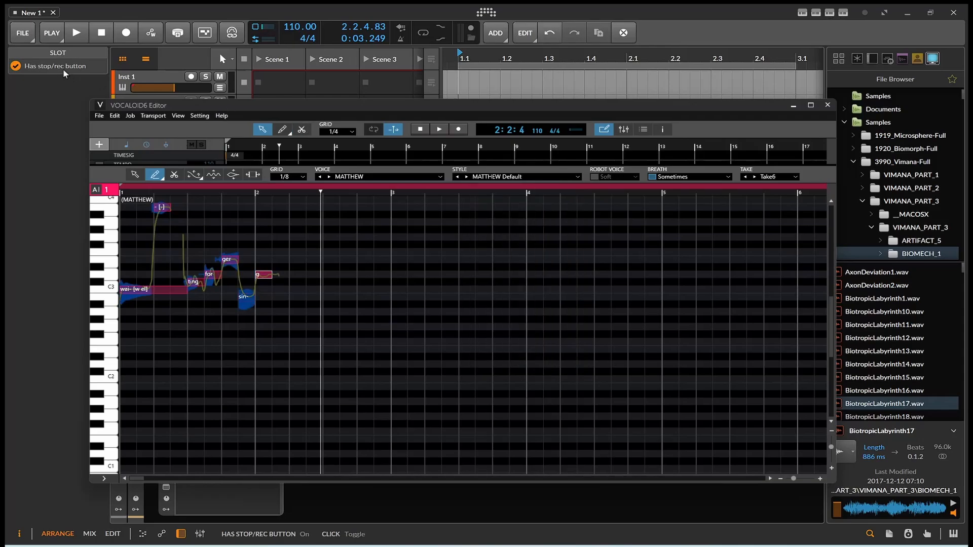
{"action": "left_click", "coordinate": [81, 36]}
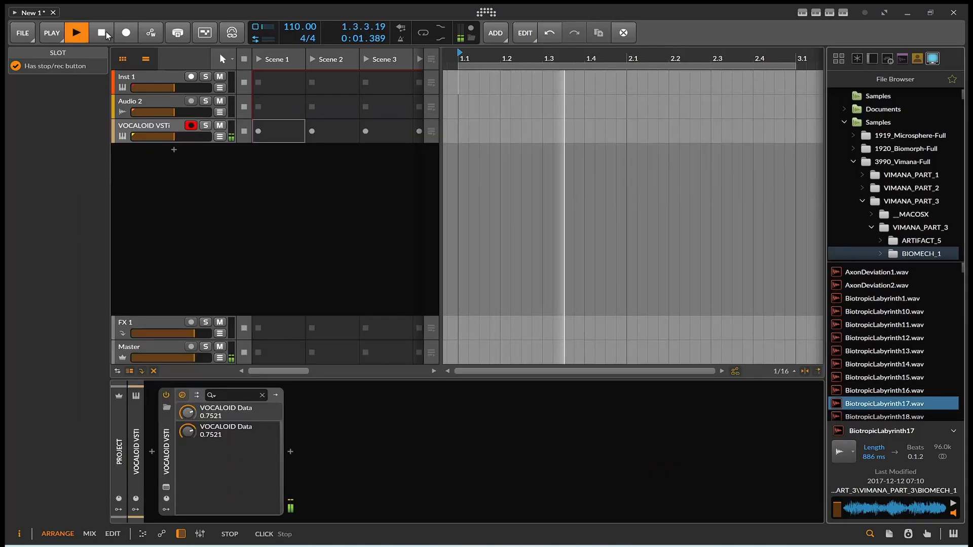
Step: Stop playback and audition the Mood Expression style
{"action": "left_click", "coordinate": [105, 33]}
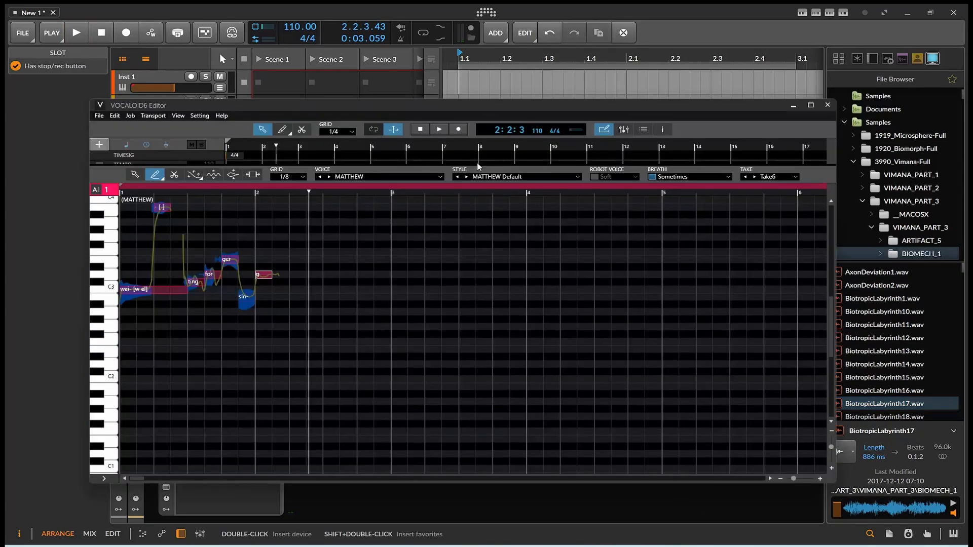
{"action": "left_click", "coordinate": [530, 181]}
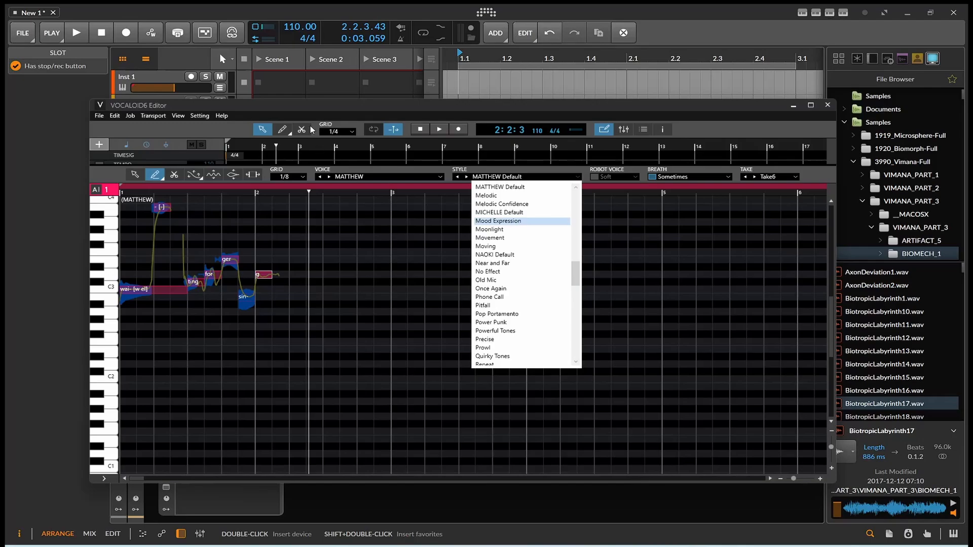
{"action": "left_click", "coordinate": [81, 33]}
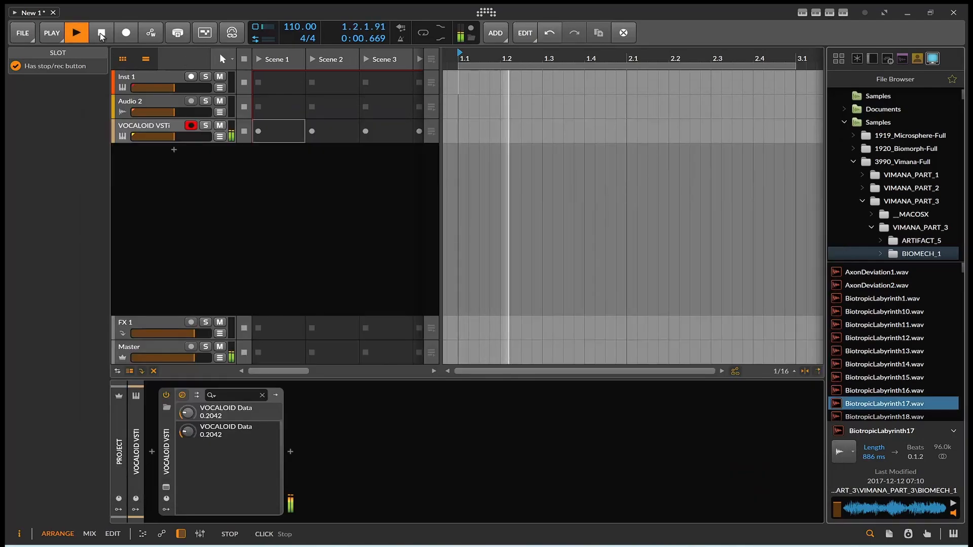
{"action": "left_click", "coordinate": [101, 33]}
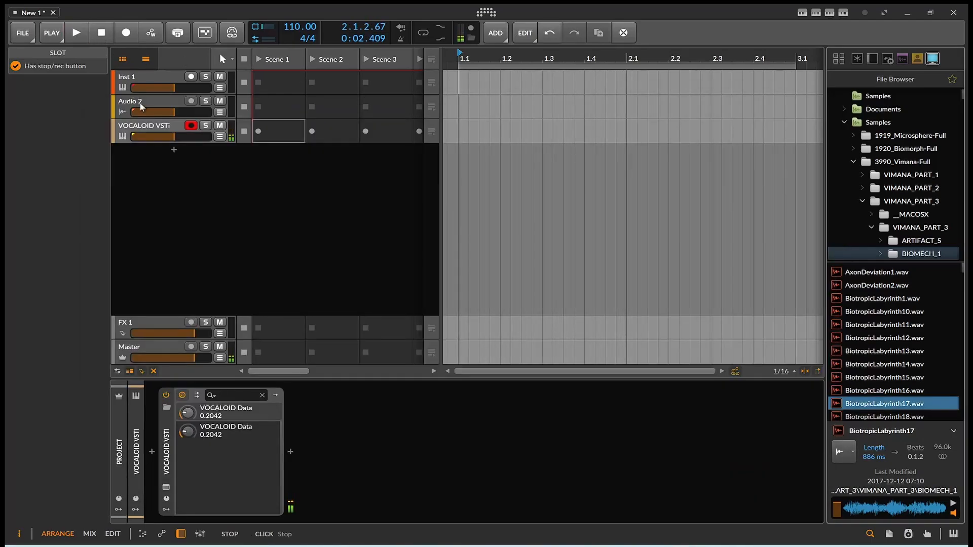
Step: Audition the Near and Far singing style
{"action": "left_click", "coordinate": [686, 546]}
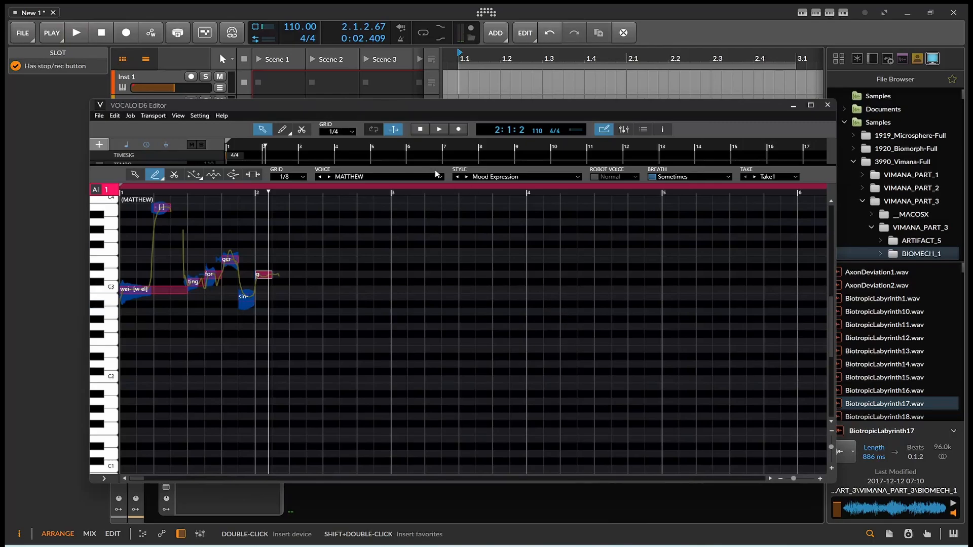
{"action": "left_click", "coordinate": [487, 177]}
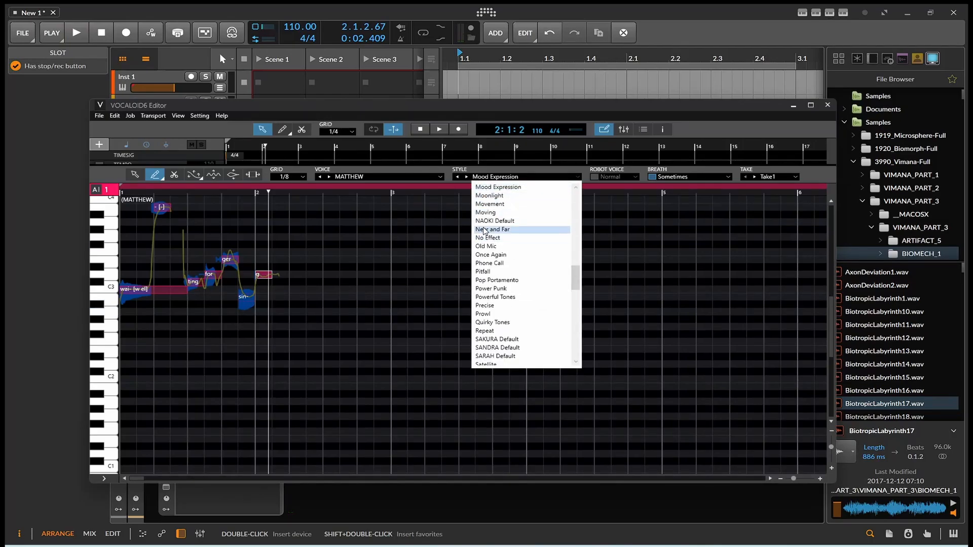
{"action": "left_click", "coordinate": [302, 68]}
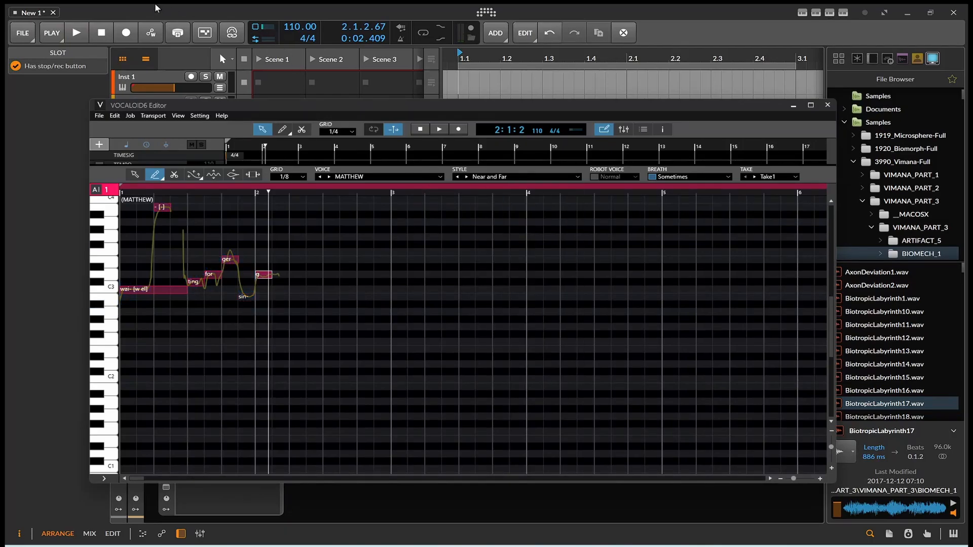
{"action": "left_click", "coordinate": [74, 33]}
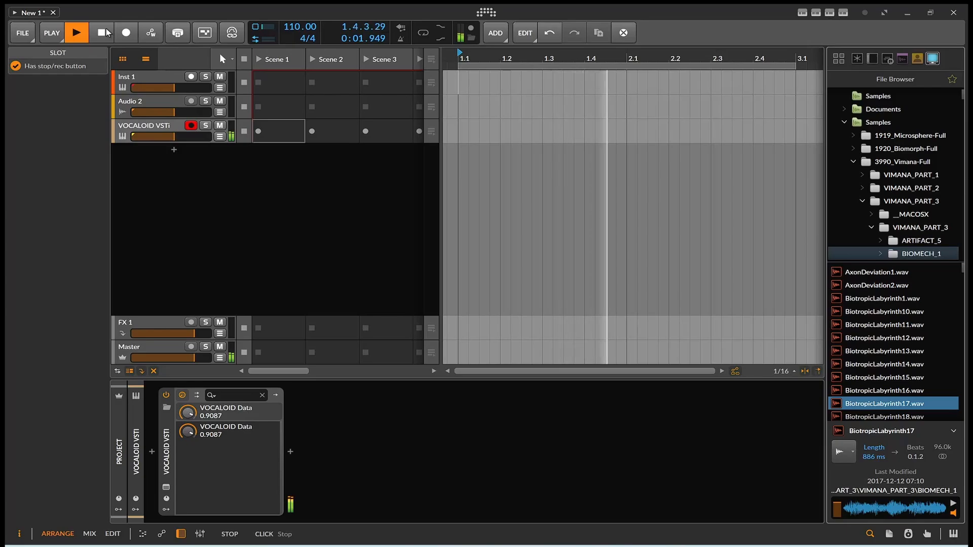
{"action": "left_click", "coordinate": [101, 32]}
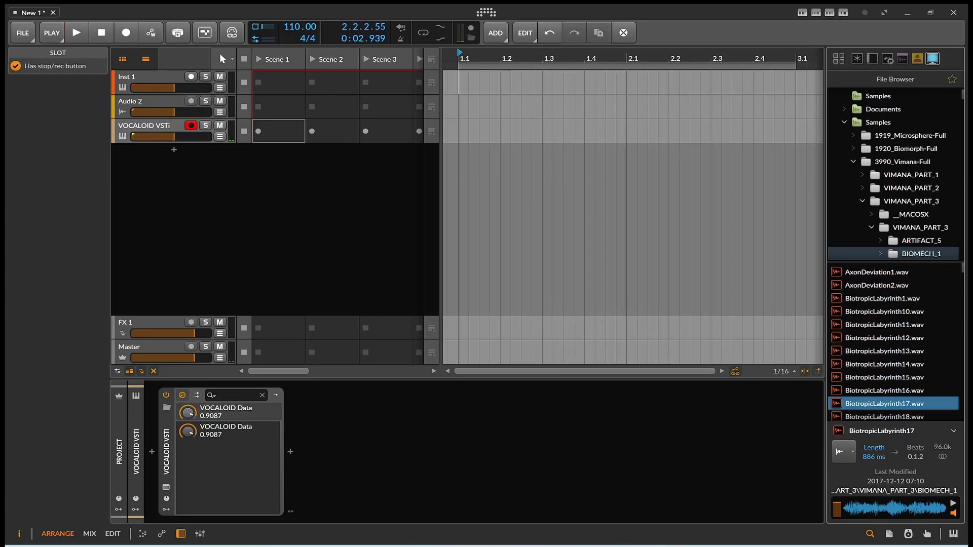
Step: Audition the Power Punk singing style
{"action": "left_click", "coordinate": [673, 431]}
{"action": "left_click", "coordinate": [543, 177]}
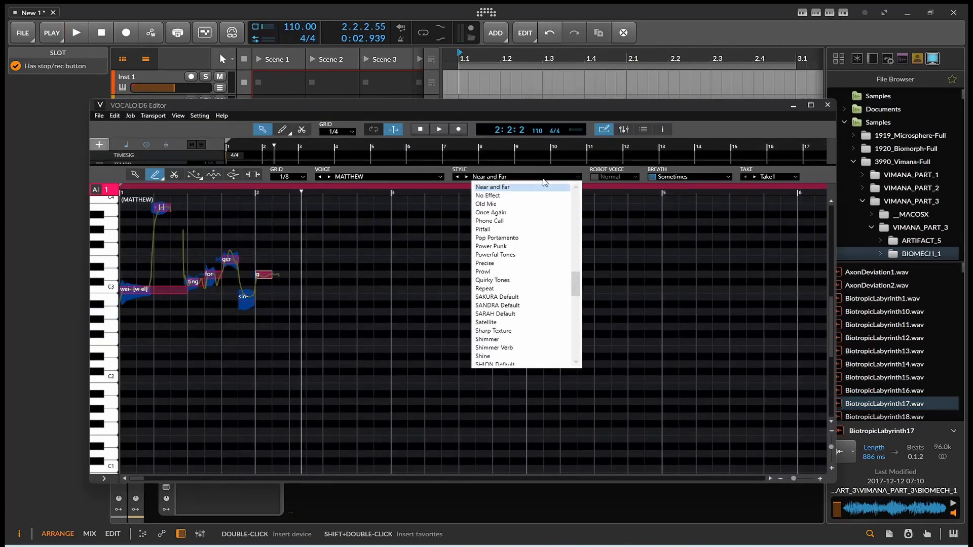
{"action": "left_click", "coordinate": [238, 93]}
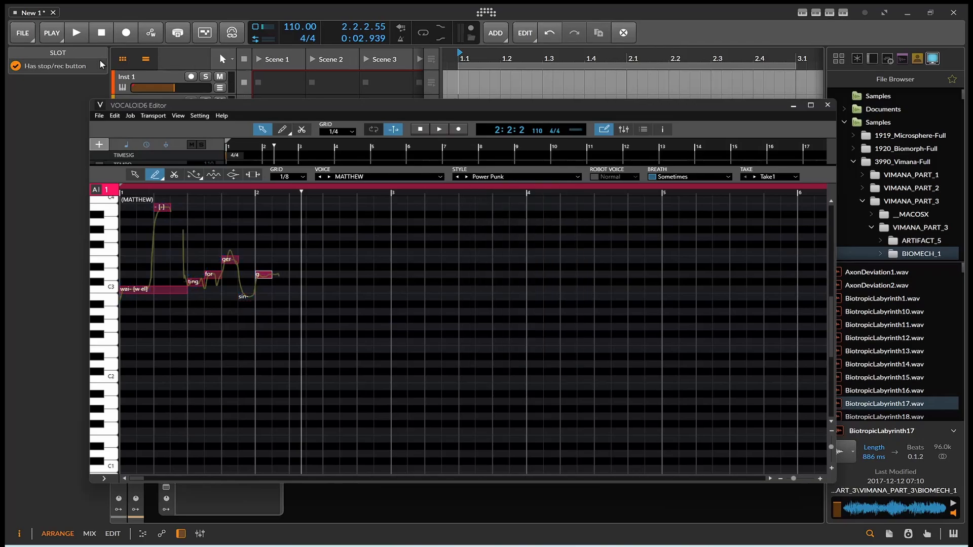
{"action": "left_click", "coordinate": [76, 32]}
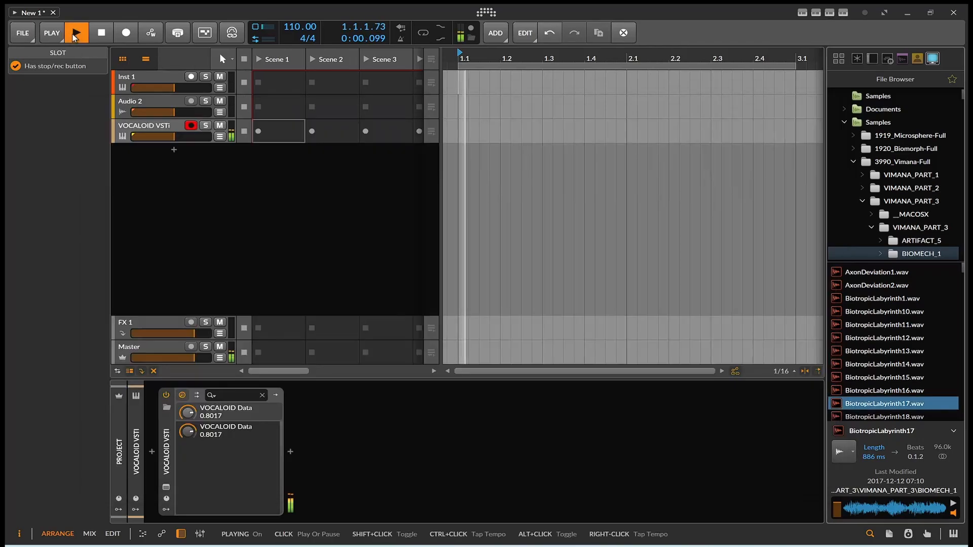
{"action": "left_click", "coordinate": [102, 32]}
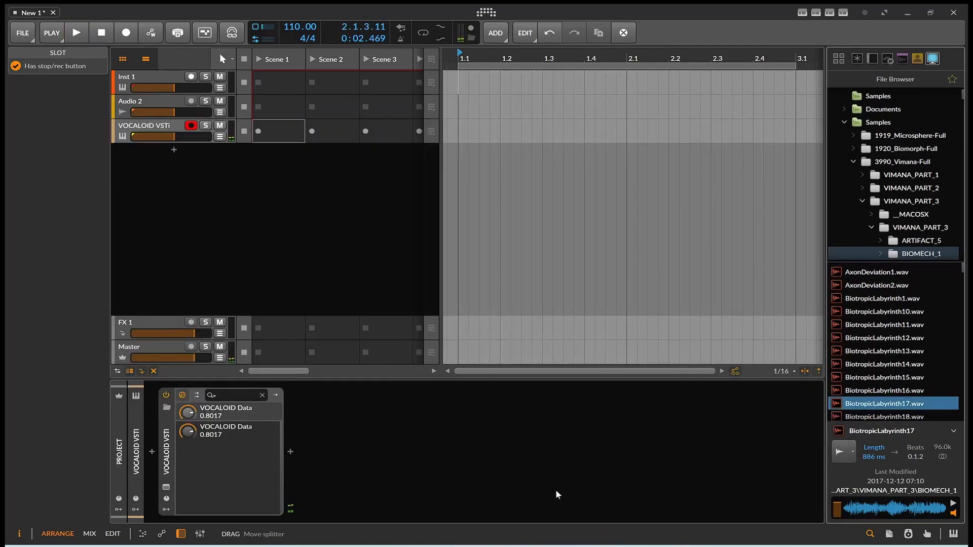
Step: Audition the next style, Precise, then expand the track overview above the piano roll
{"action": "left_click", "coordinate": [608, 546]}
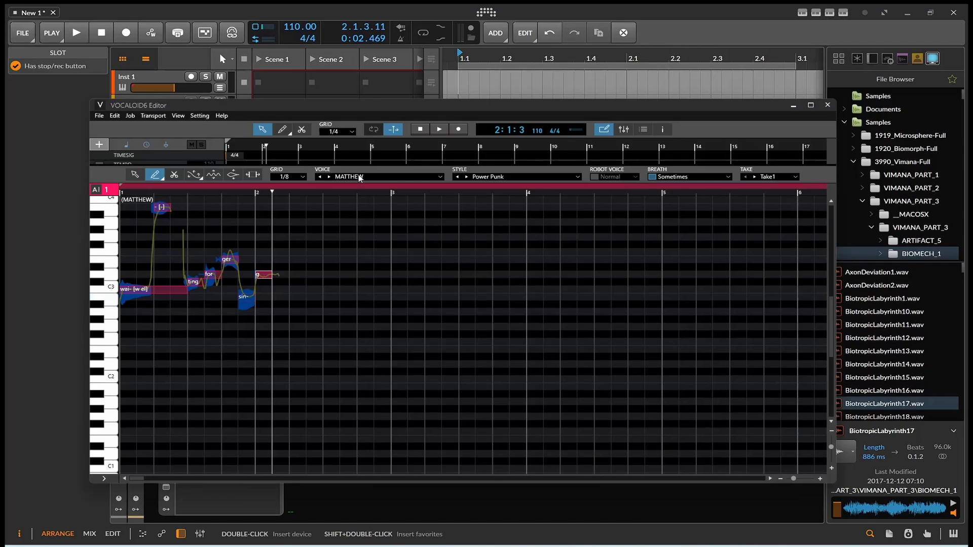
{"action": "left_click", "coordinate": [467, 176]}
{"action": "left_click", "coordinate": [77, 32]}
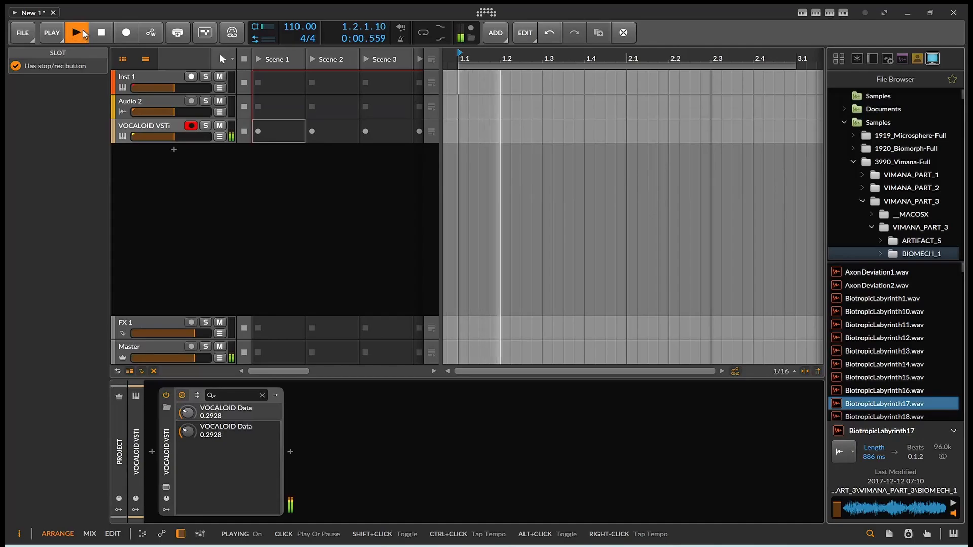
{"action": "left_click", "coordinate": [96, 29]}
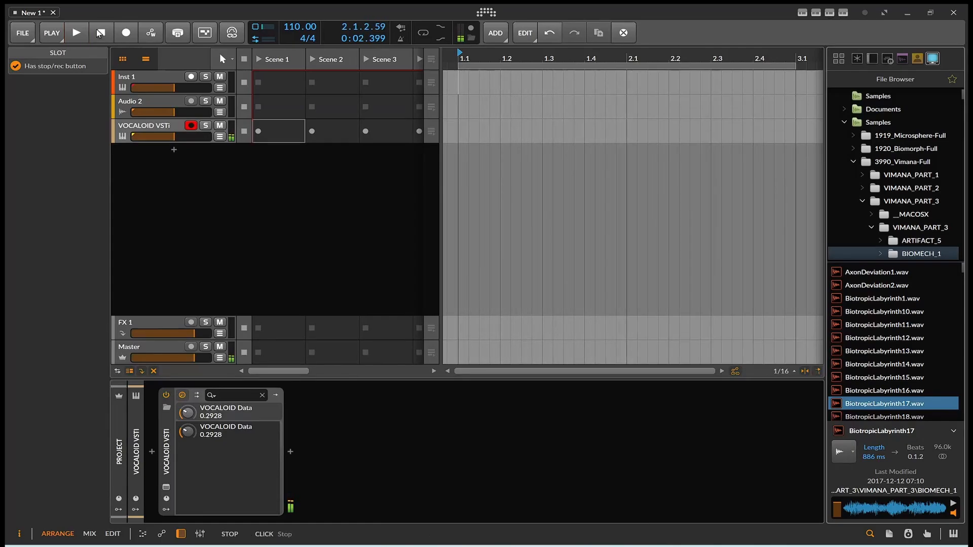
{"action": "left_click", "coordinate": [698, 546]}
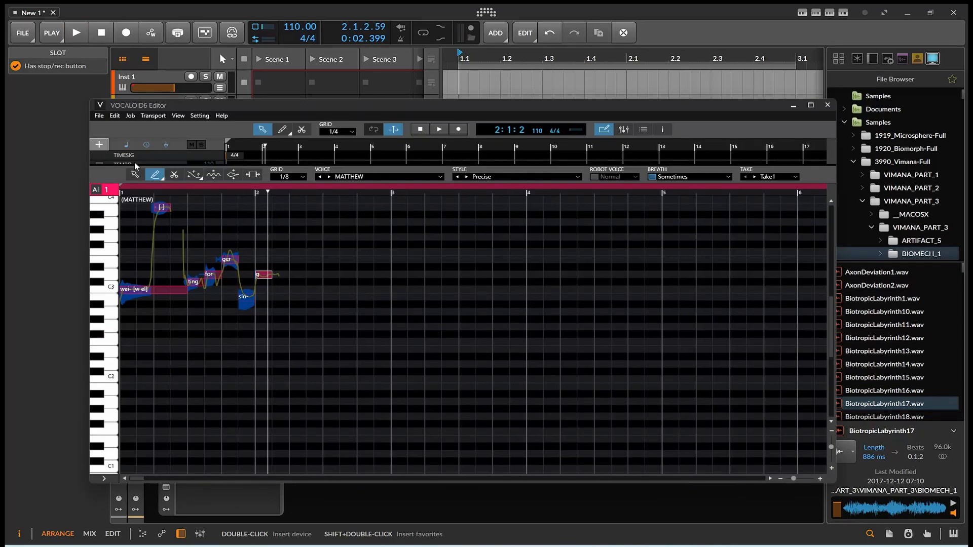
{"action": "left_click_drag", "start_coordinate": [135, 166], "coordinate": [136, 239]}
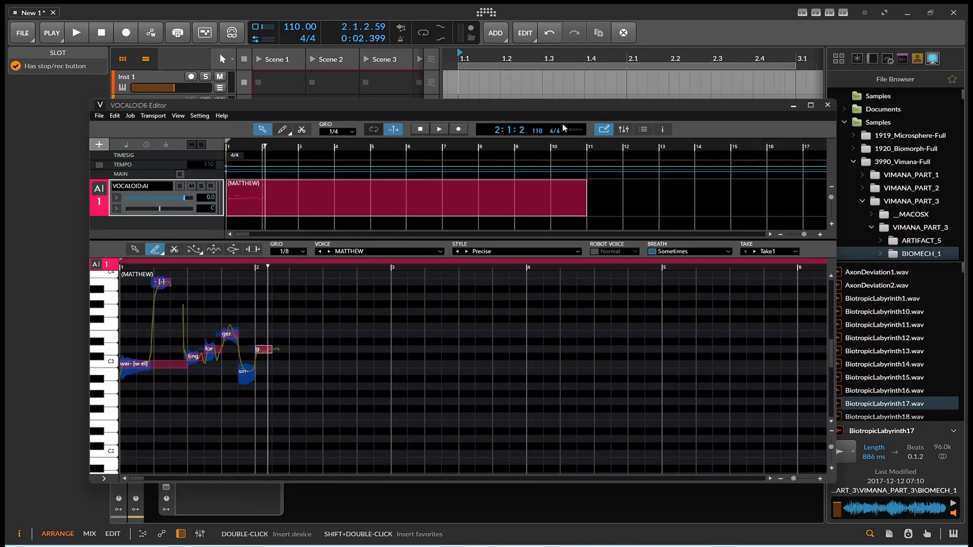
Step: Open the media library panel and make the track area taller
{"action": "left_click", "coordinate": [623, 129]}
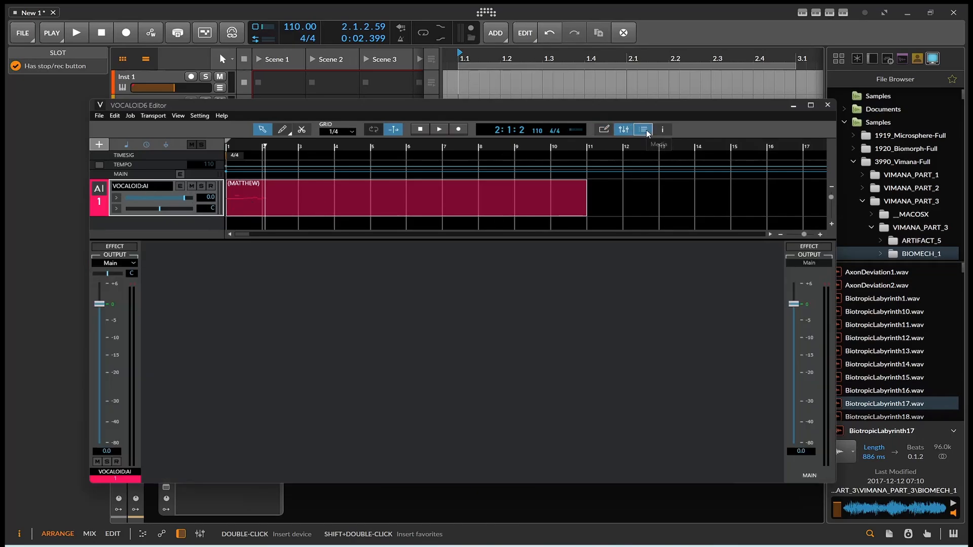
{"action": "left_click", "coordinate": [644, 130]}
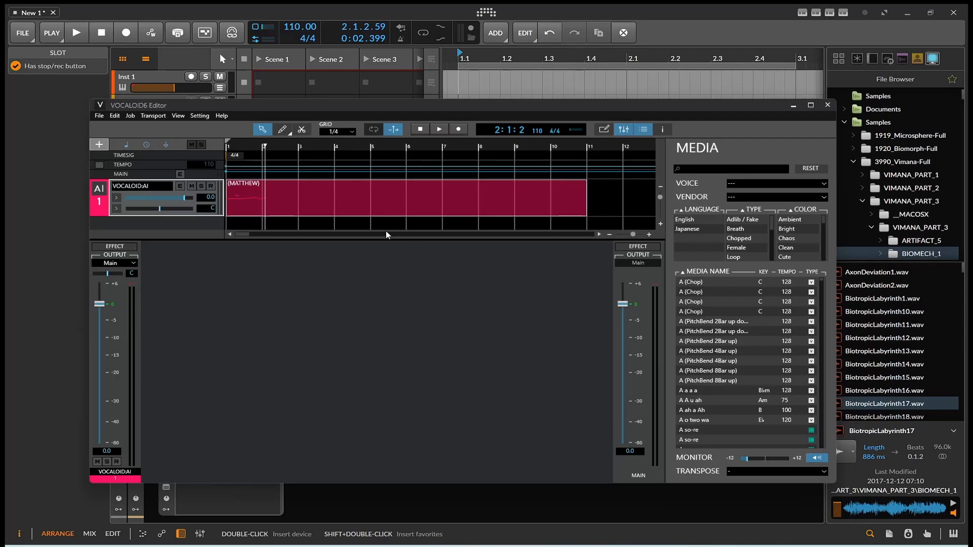
{"action": "left_click_drag", "start_coordinate": [386, 234], "coordinate": [403, 334]}
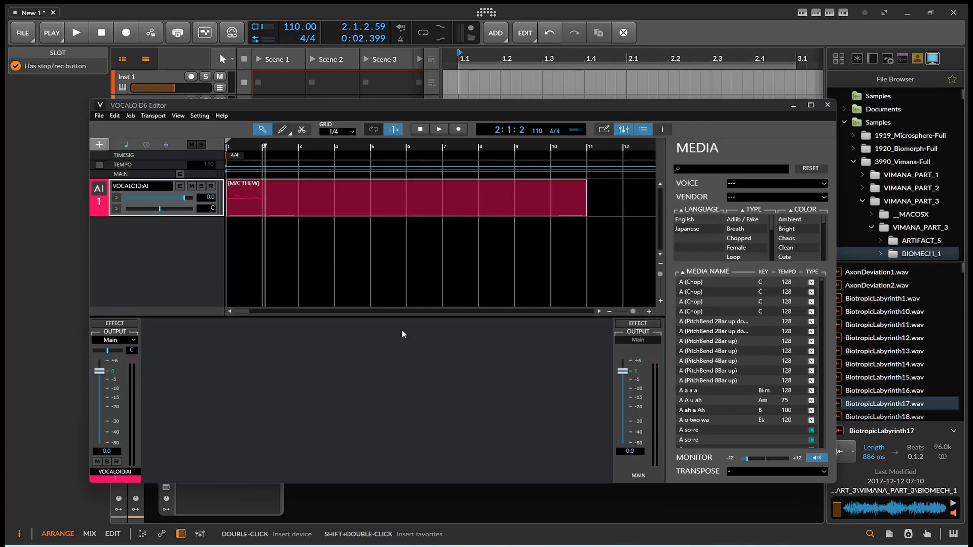
{"action": "scroll", "coordinate": [781, 362], "scroll_direction": "down", "scroll_amount": 6}
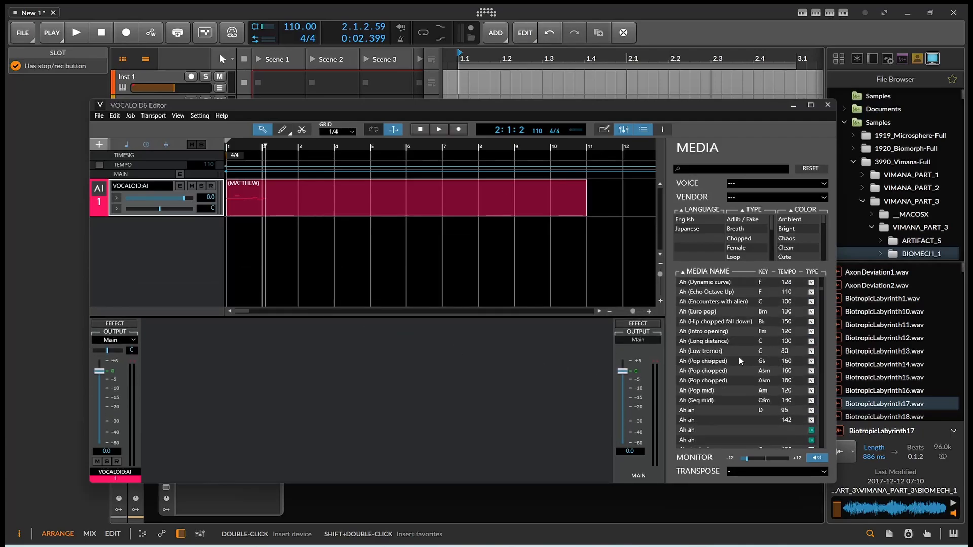
{"action": "scroll", "coordinate": [698, 375], "scroll_direction": "down", "scroll_amount": 10}
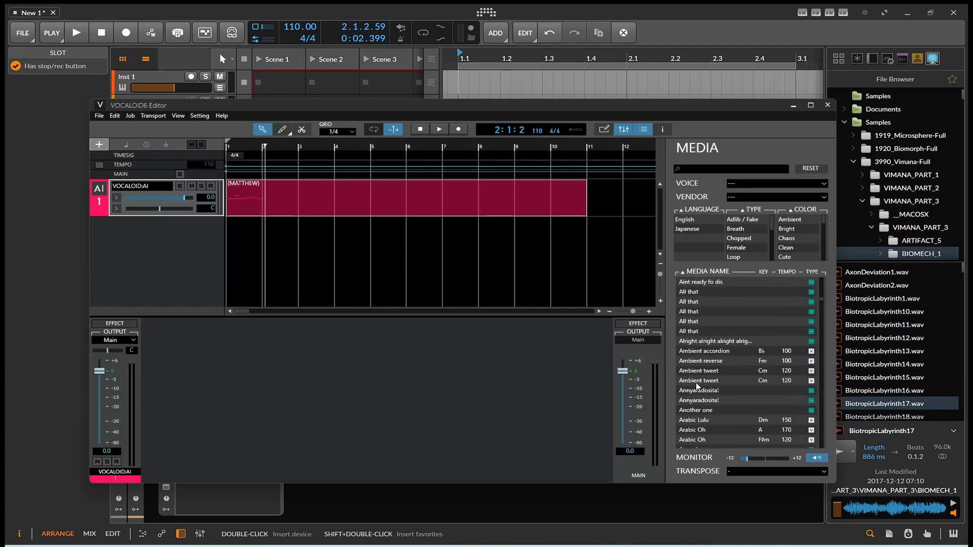
Step: Preview media phrases from Ambient reverse through the Are you ready takes
{"action": "left_click", "coordinate": [696, 365]}
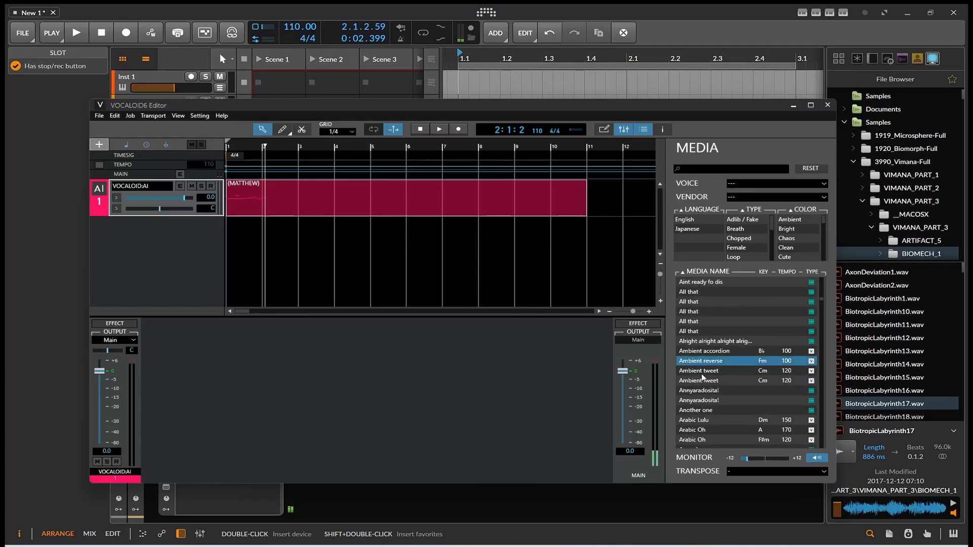
{"action": "left_click", "coordinate": [701, 371]}
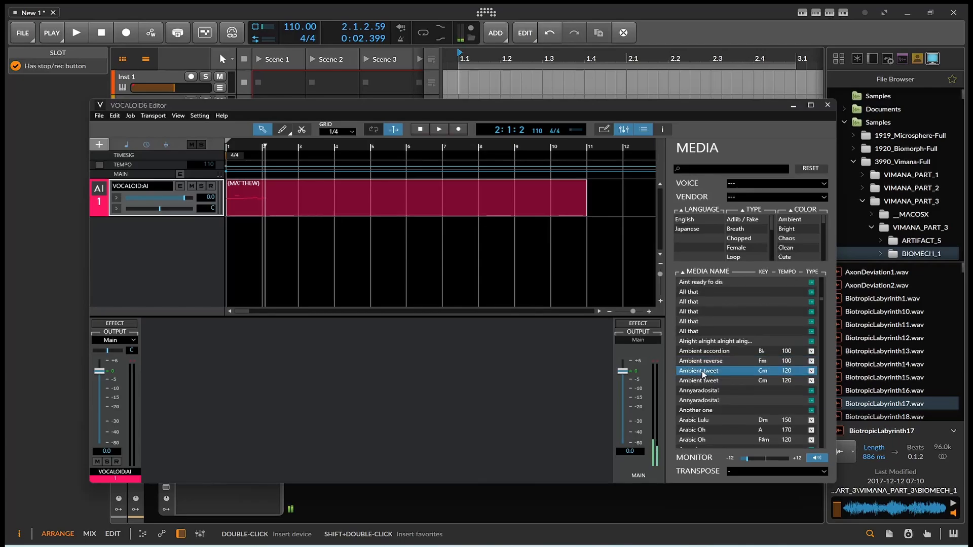
{"action": "left_click", "coordinate": [710, 391]}
{"action": "scroll", "coordinate": [703, 385], "scroll_direction": "down", "scroll_amount": 2}
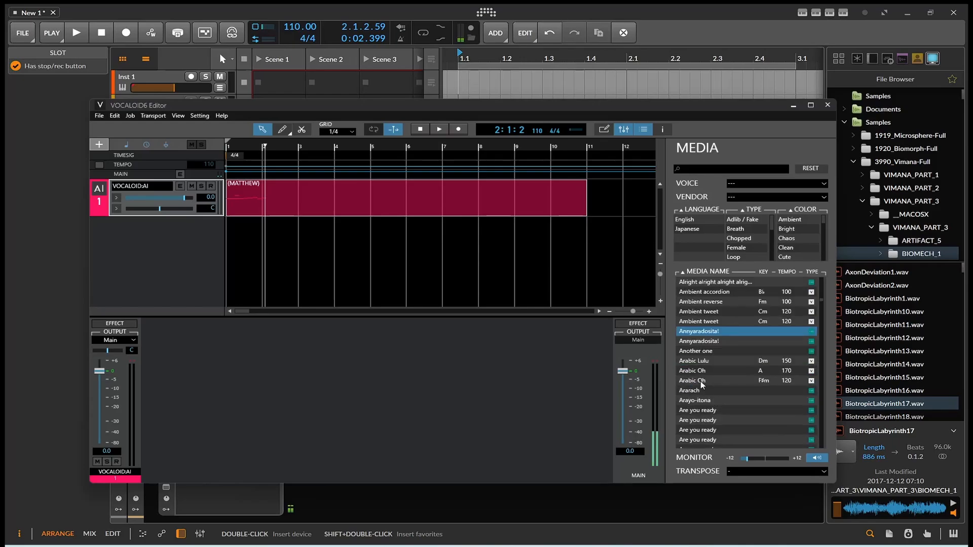
{"action": "left_click", "coordinate": [698, 372]}
{"action": "left_click", "coordinate": [698, 361]}
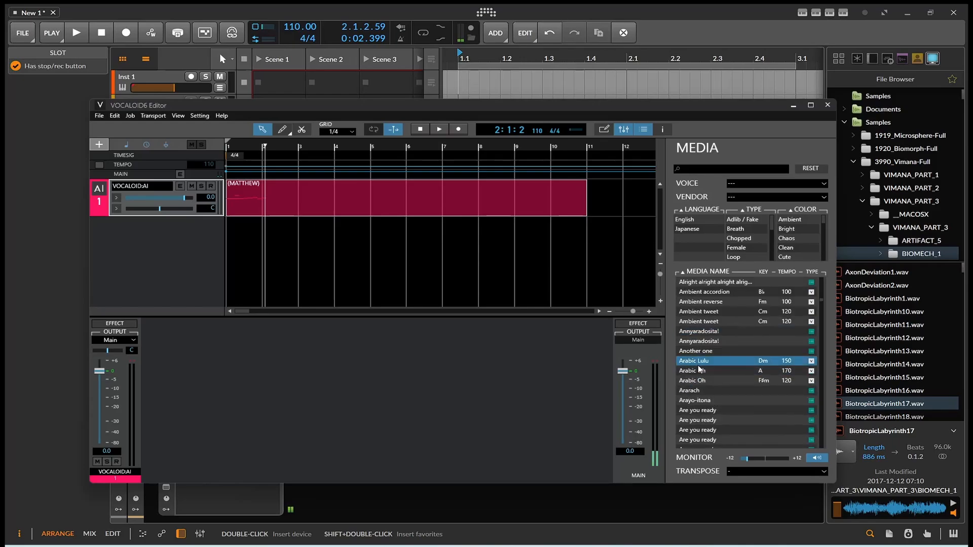
{"action": "left_click", "coordinate": [696, 400]}
{"action": "scroll", "coordinate": [697, 403], "scroll_direction": "down", "scroll_amount": 4}
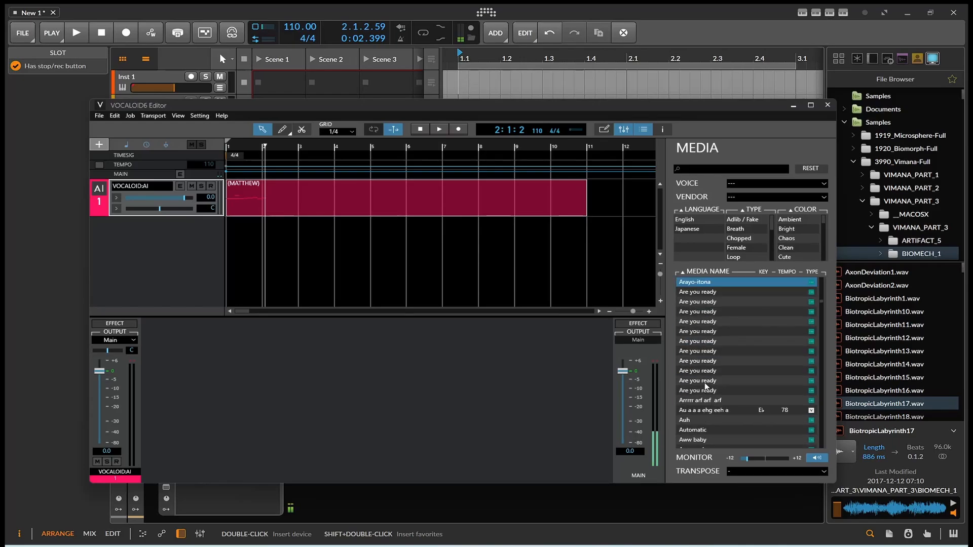
{"action": "left_click", "coordinate": [704, 341]}
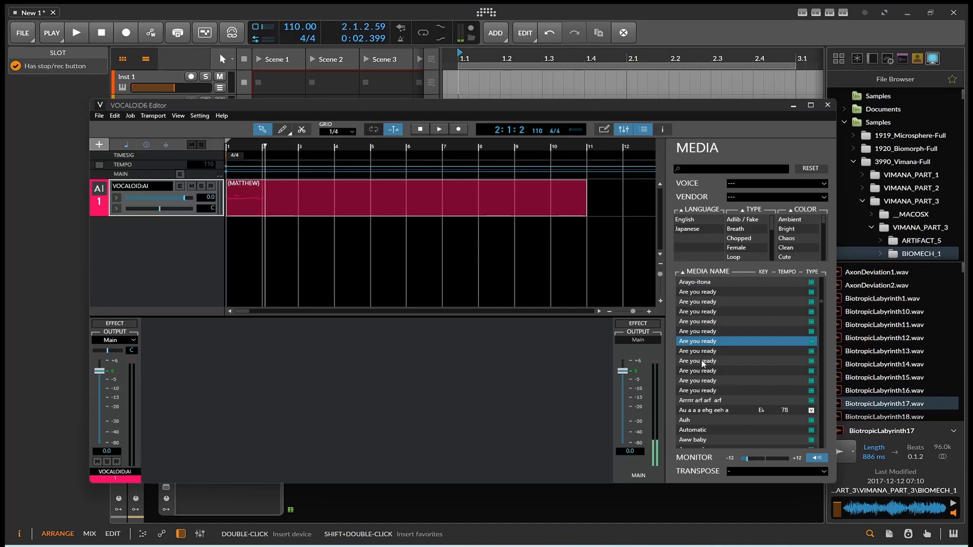
{"action": "left_click", "coordinate": [704, 361]}
Step: Lower the Audio 2 track volume in Bitwig with the VOCALOID editor moved aside
{"action": "left_click_drag", "start_coordinate": [245, 106], "coordinate": [237, 125]}
{"action": "left_click_drag", "start_coordinate": [178, 112], "coordinate": [189, 136]}
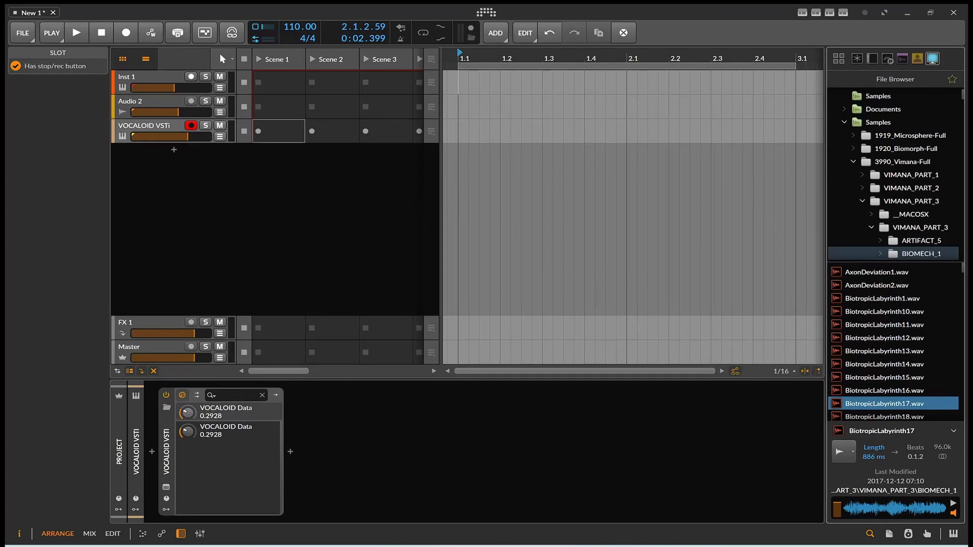
{"action": "left_click", "coordinate": [698, 546]}
Step: Preview more Are you ready takes, Ba be do be oh boo and Baa eh baa ah
{"action": "left_click", "coordinate": [717, 373]}
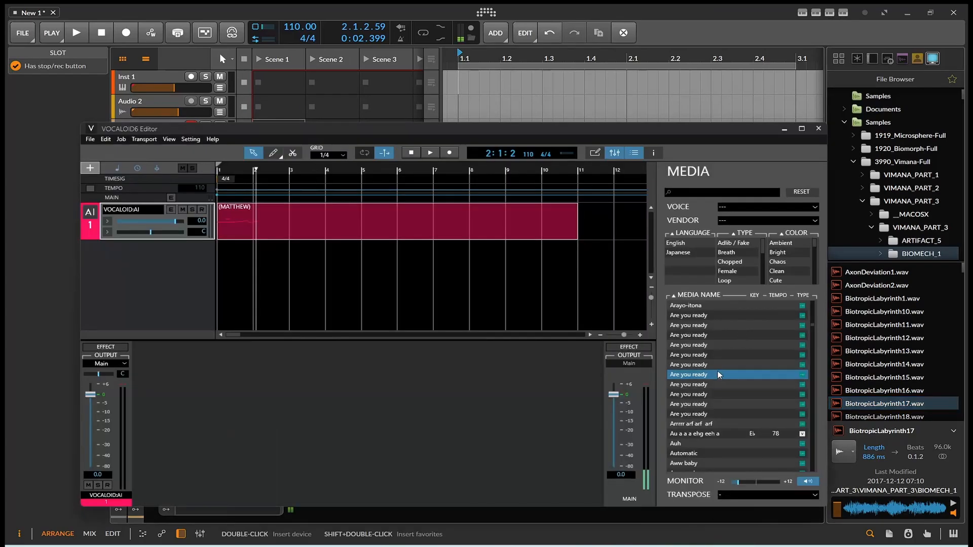
{"action": "left_click", "coordinate": [717, 363]}
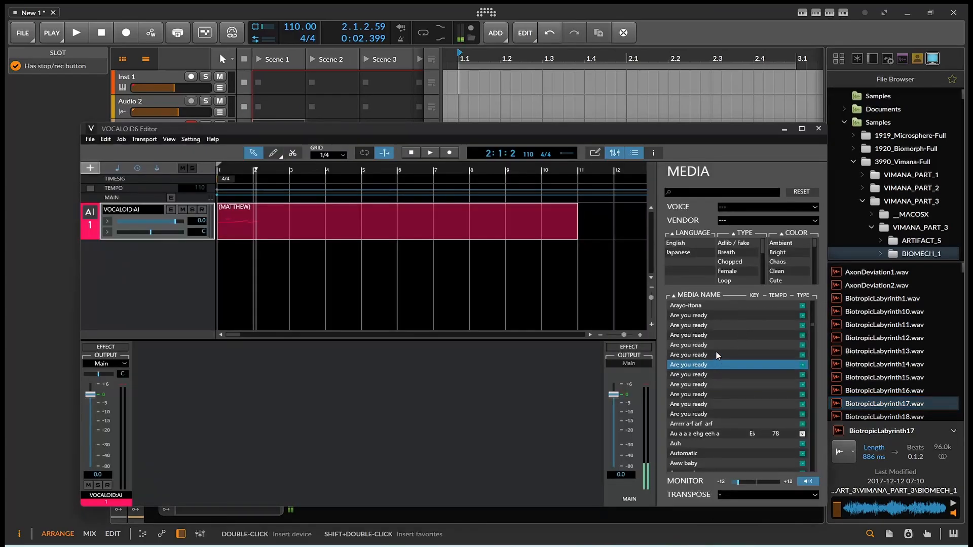
{"action": "left_click", "coordinate": [716, 353]}
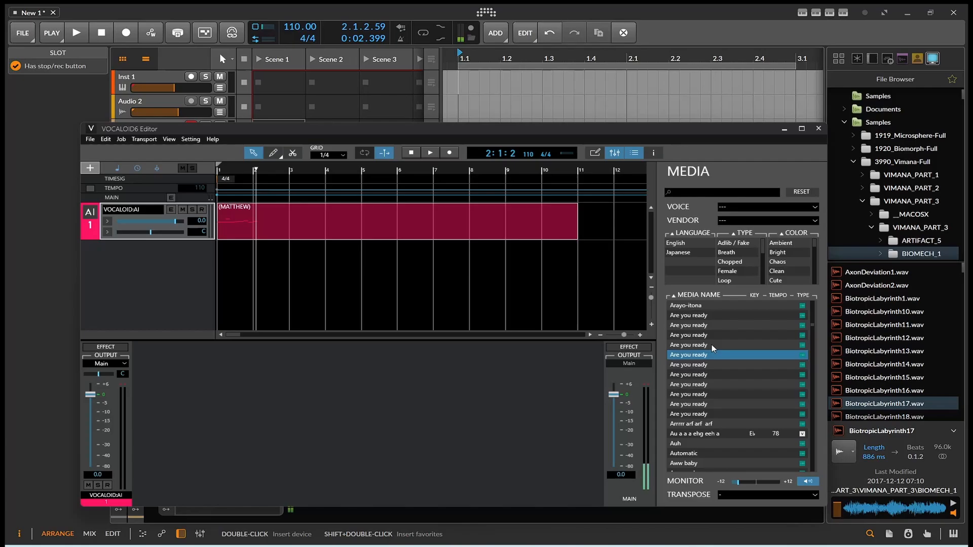
{"action": "left_click", "coordinate": [712, 344]}
{"action": "scroll", "coordinate": [710, 350], "scroll_direction": "down", "scroll_amount": 5}
{"action": "left_click", "coordinate": [704, 394]}
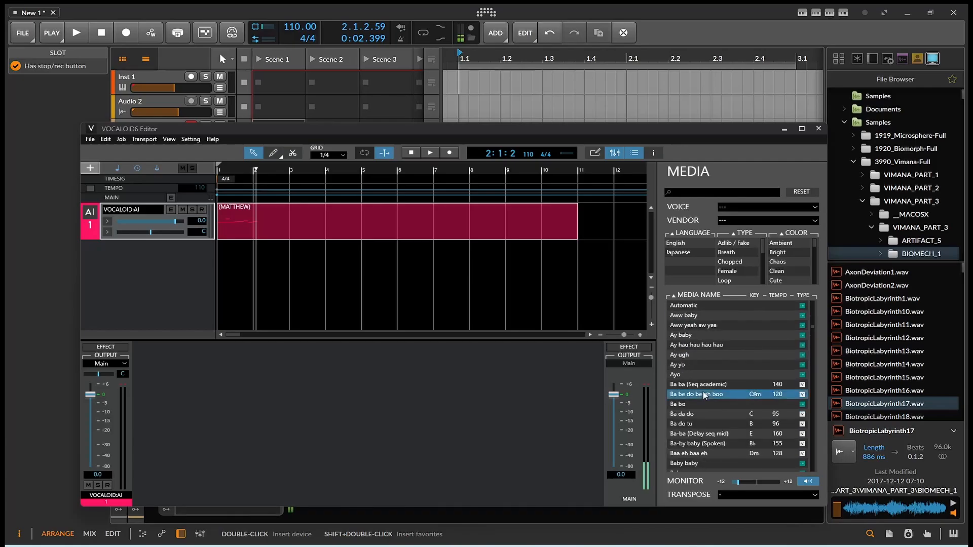
{"action": "scroll", "coordinate": [696, 384], "scroll_direction": "down", "scroll_amount": 3}
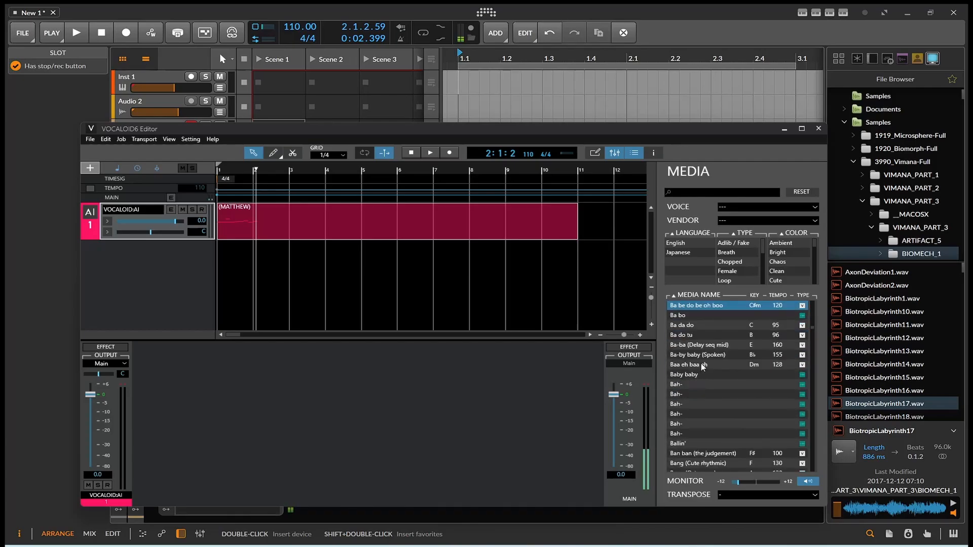
{"action": "left_click", "coordinate": [702, 365]}
Step: Preview the Bah-, Bang (Tutti) and several Bang bang phrases
{"action": "left_click", "coordinate": [701, 399]}
{"action": "scroll", "coordinate": [701, 399], "scroll_direction": "down", "scroll_amount": 5}
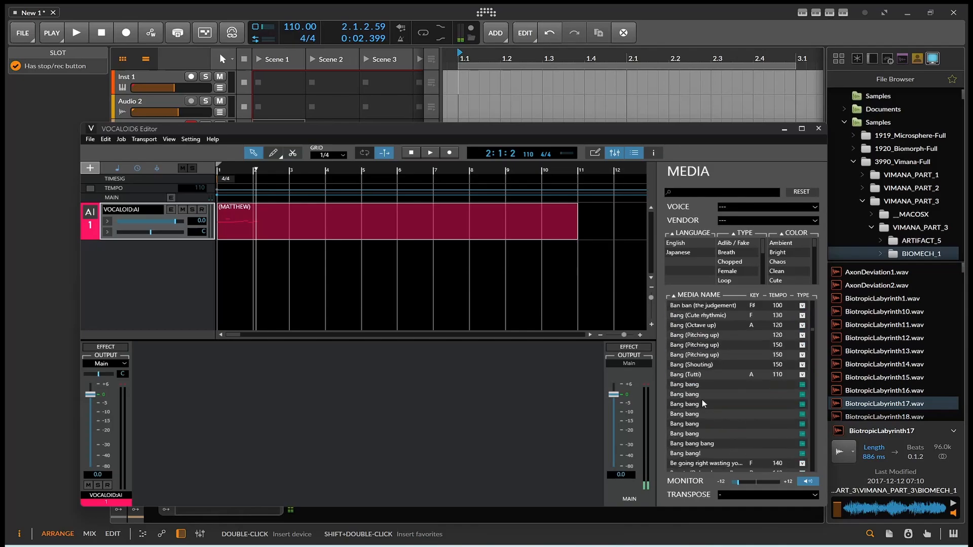
{"action": "left_click", "coordinate": [701, 394]}
{"action": "left_click", "coordinate": [708, 374]}
{"action": "left_click", "coordinate": [702, 385]}
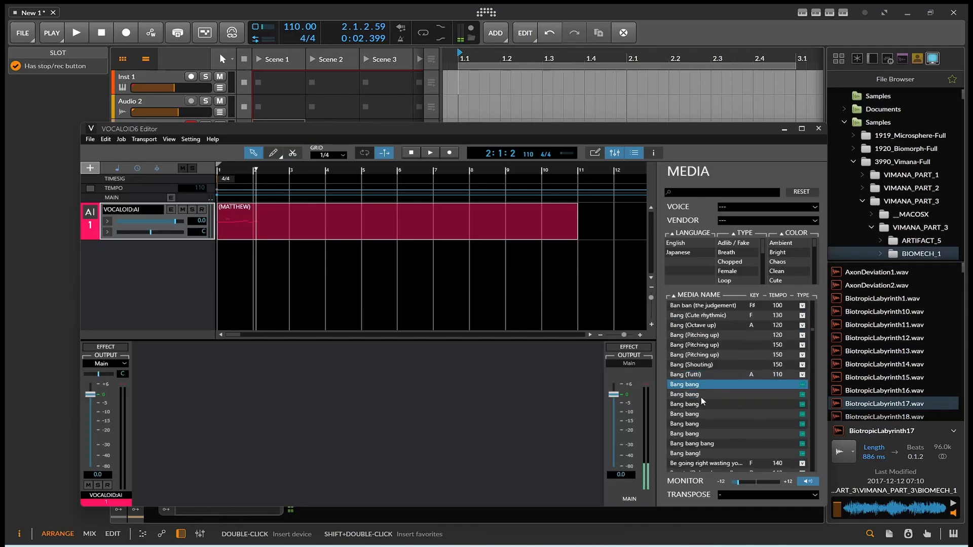
{"action": "left_click", "coordinate": [701, 396]}
{"action": "left_click", "coordinate": [702, 411]}
{"action": "left_click", "coordinate": [700, 423]}
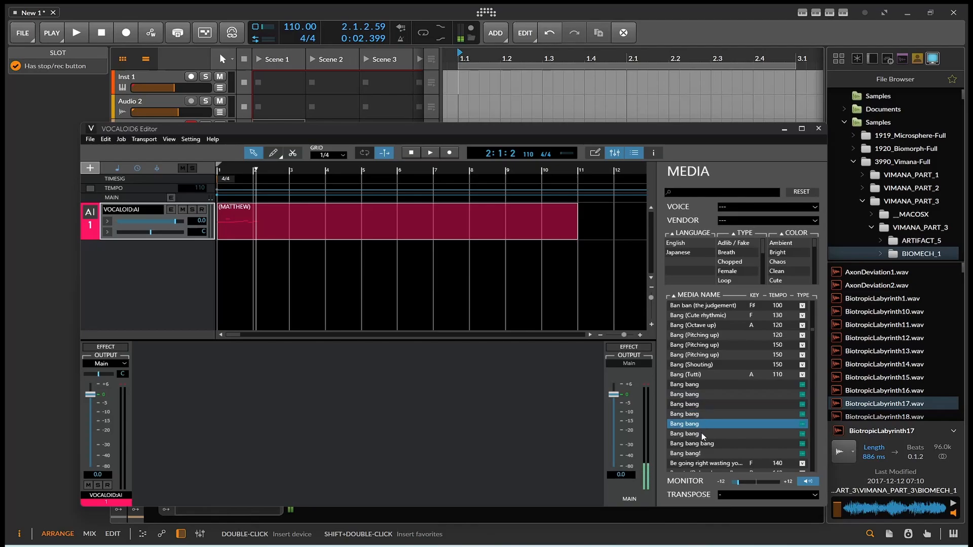
{"action": "left_click", "coordinate": [701, 434]}
Step: Preview the Believe dat and Belt phrases
{"action": "scroll", "coordinate": [706, 431], "scroll_direction": "down", "scroll_amount": 3}
{"action": "left_click", "coordinate": [703, 407]}
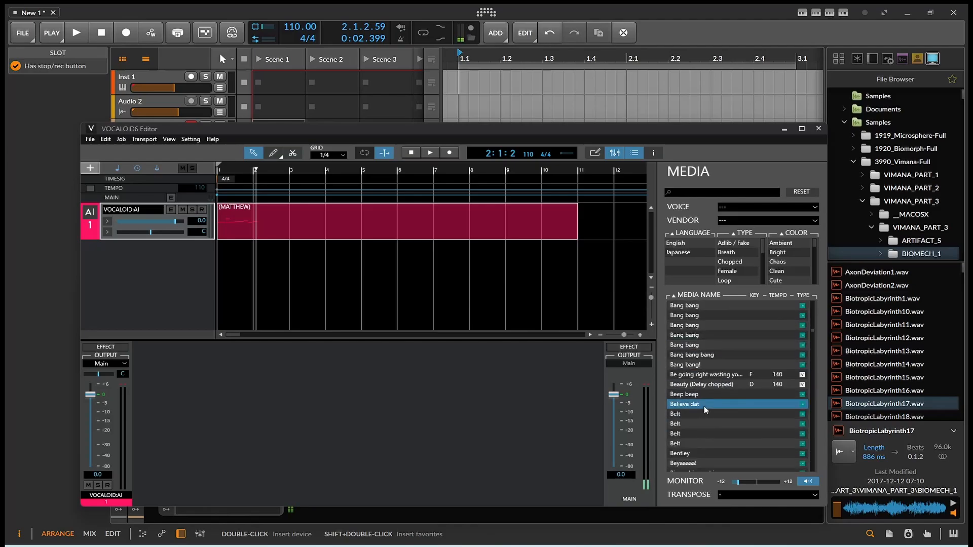
{"action": "left_click", "coordinate": [701, 420]}
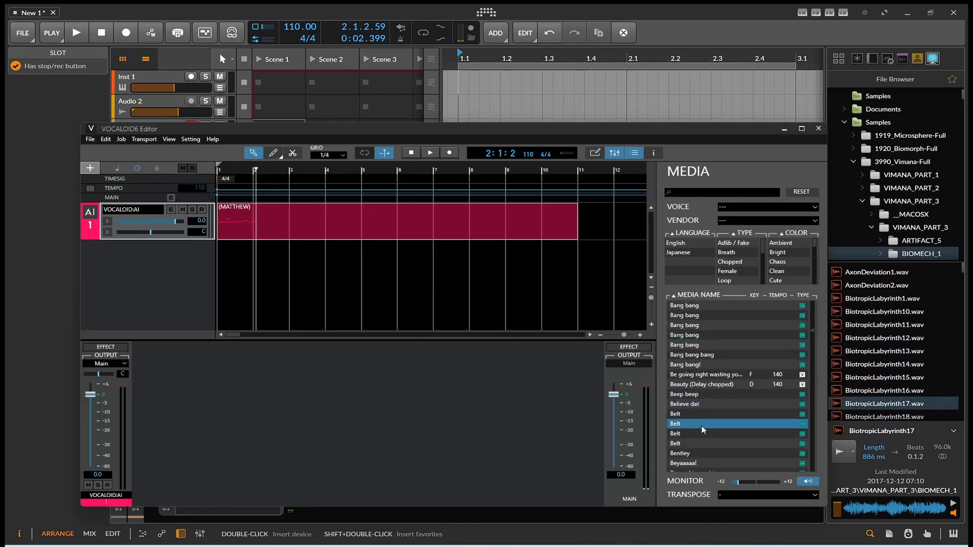
{"action": "left_click", "coordinate": [701, 432]}
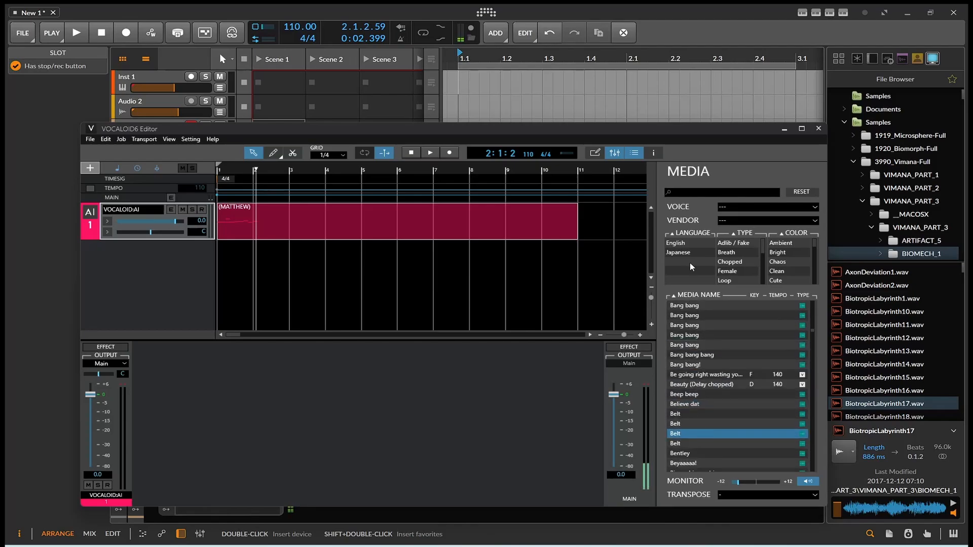
Step: Drag 'Beauty (Delay chopped)' from the media library onto a new track
{"action": "left_click", "coordinate": [637, 153]}
{"action": "left_click", "coordinate": [633, 154]}
{"action": "left_click_drag", "start_coordinate": [679, 384], "coordinate": [247, 260]}
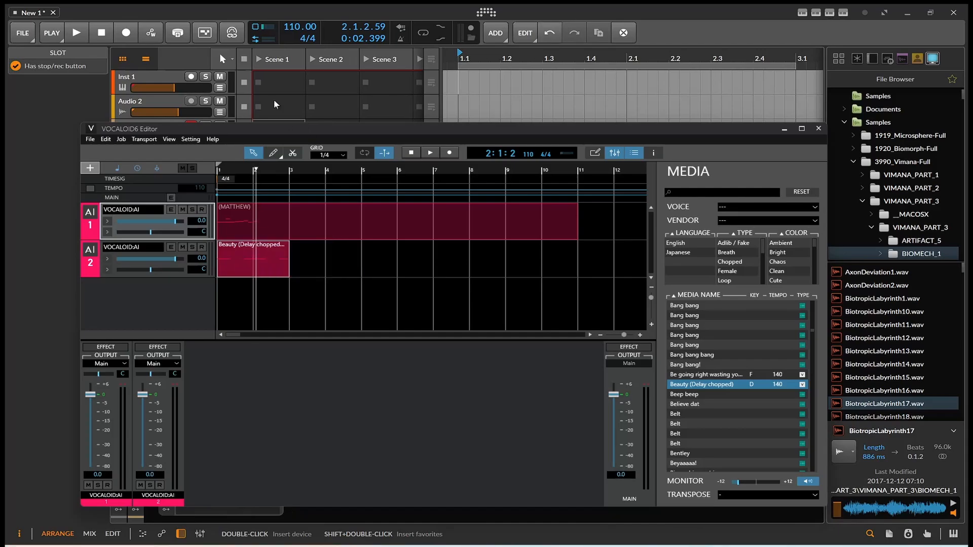
Step: Play and stop the project, then set the MATTHEW track volume to -13.8 dB
{"action": "left_click", "coordinate": [77, 34]}
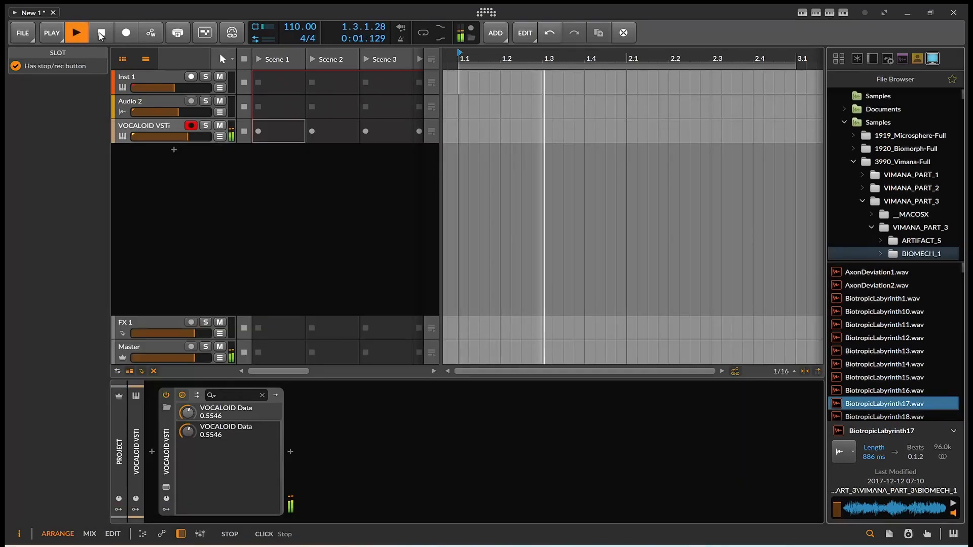
{"action": "left_click", "coordinate": [102, 33]}
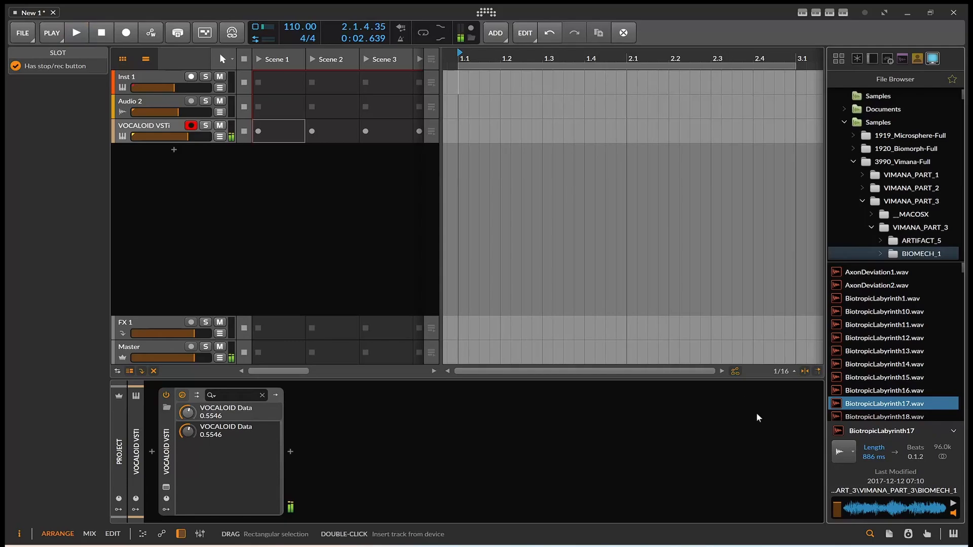
{"action": "key", "text": "alt+Tab"}
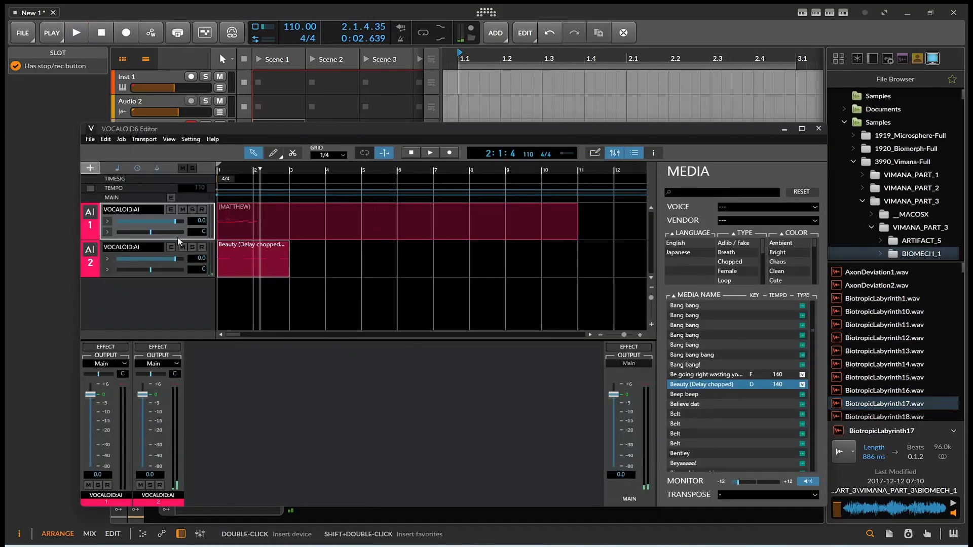
{"action": "left_click", "coordinate": [155, 218]}
Step: Select the MATTHEW part and open its note editor and part settings
{"action": "left_click", "coordinate": [375, 218]}
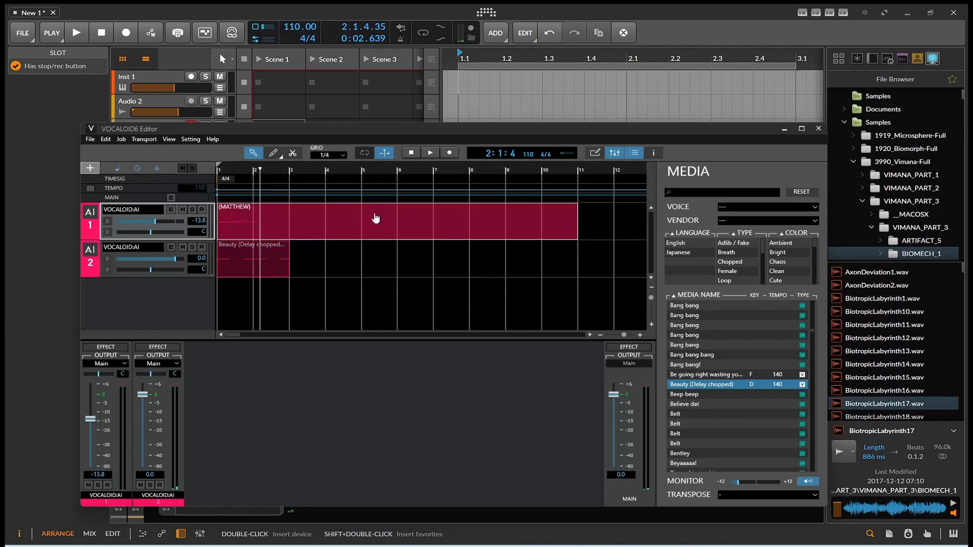
{"action": "left_click", "coordinate": [594, 153]}
{"action": "left_click", "coordinate": [614, 154]}
{"action": "left_click", "coordinate": [614, 153]}
{"action": "left_click", "coordinate": [652, 153]}
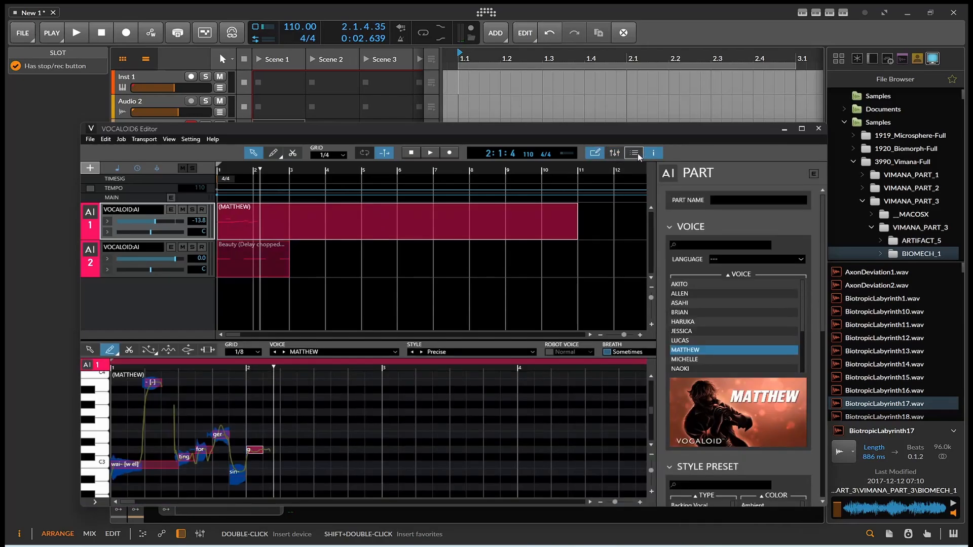
Step: Browse the PART panel's voice and style sections, then close the panel
{"action": "scroll", "coordinate": [779, 336], "scroll_direction": "down", "scroll_amount": 3}
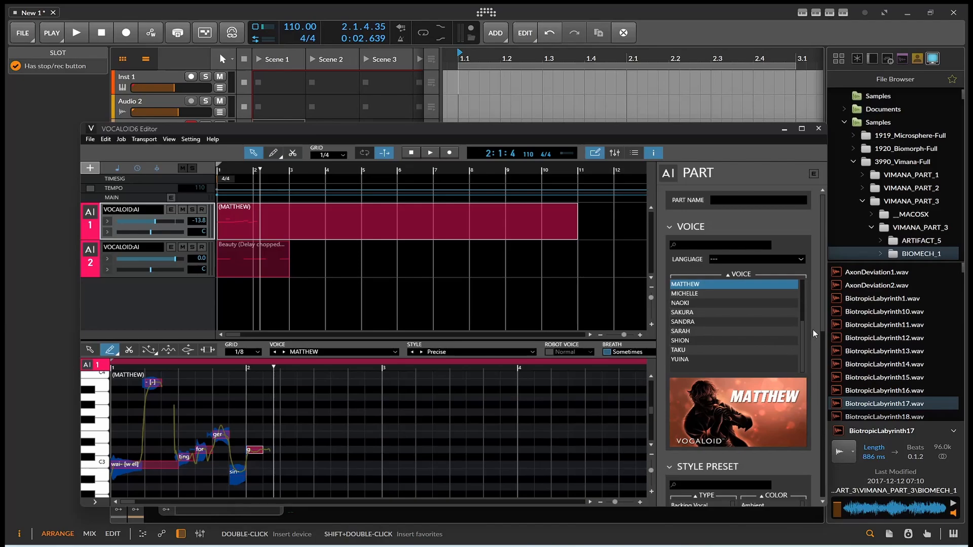
{"action": "scroll", "coordinate": [809, 380], "scroll_direction": "down", "scroll_amount": 8}
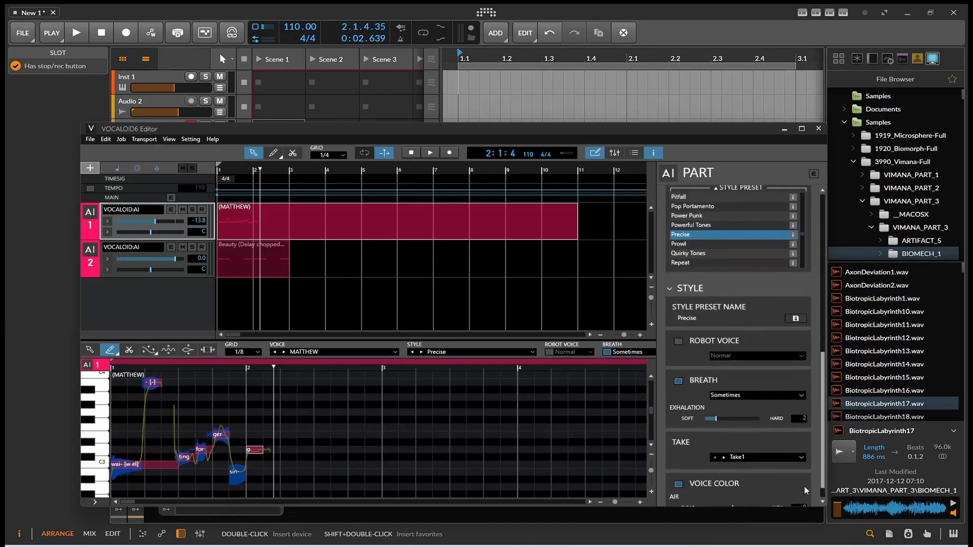
{"action": "scroll", "coordinate": [804, 487], "scroll_direction": "up", "scroll_amount": 4}
{"action": "scroll", "coordinate": [811, 491], "scroll_direction": "down", "scroll_amount": 5}
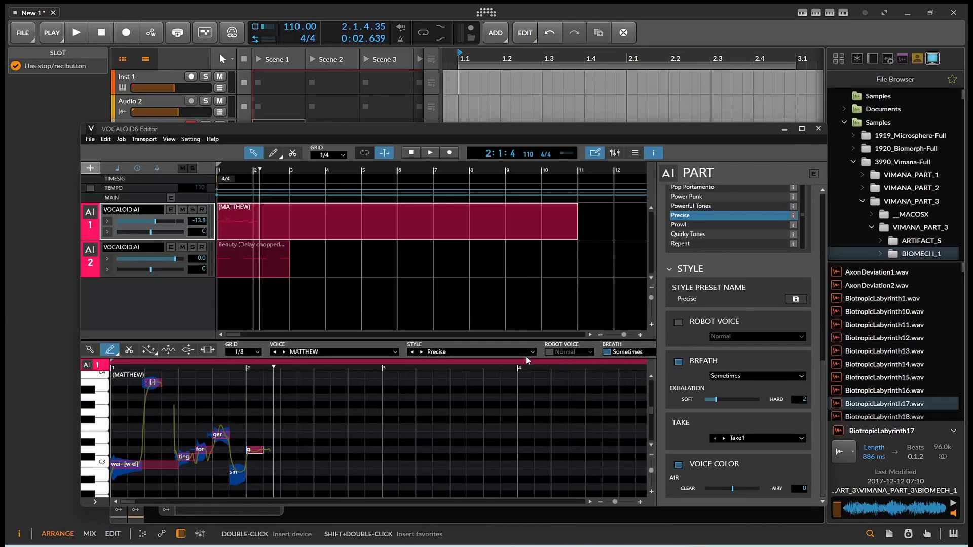
{"action": "scroll", "coordinate": [811, 348], "scroll_direction": "up", "scroll_amount": 4}
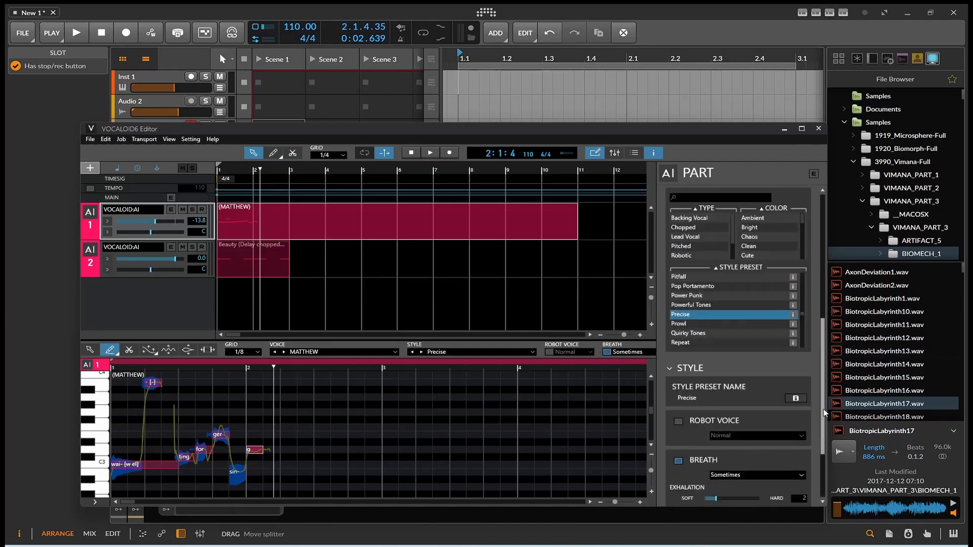
{"action": "scroll", "coordinate": [807, 324], "scroll_direction": "up", "scroll_amount": 3}
{"action": "scroll", "coordinate": [803, 299], "scroll_direction": "down", "scroll_amount": 8}
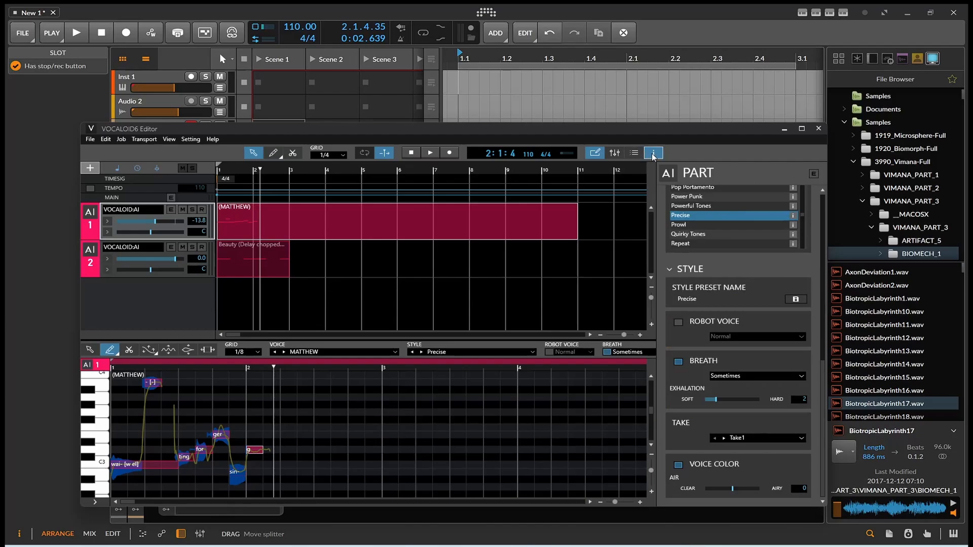
{"action": "left_click", "coordinate": [656, 153]}
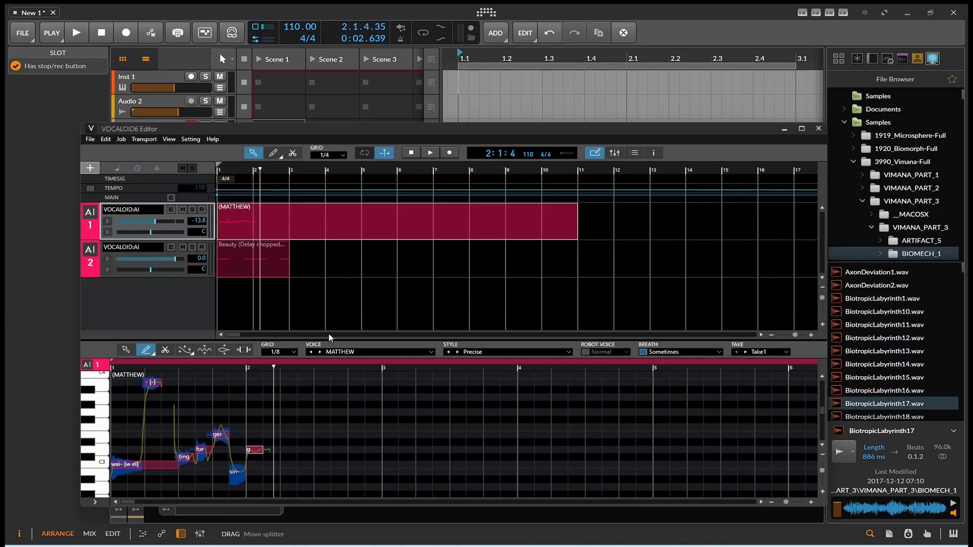
Step: Switch the MATTHEW part's singing style from Precise to MATTHEW Default and play it back
{"action": "left_click", "coordinate": [660, 353]}
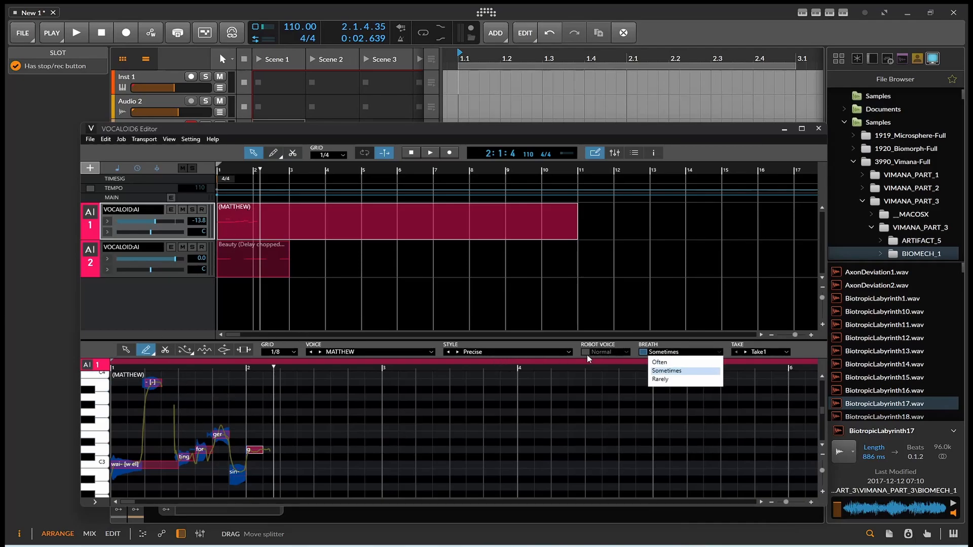
{"action": "left_click", "coordinate": [537, 351]}
{"action": "left_click", "coordinate": [537, 351]}
{"action": "scroll", "coordinate": [516, 389], "scroll_direction": "up", "scroll_amount": 20}
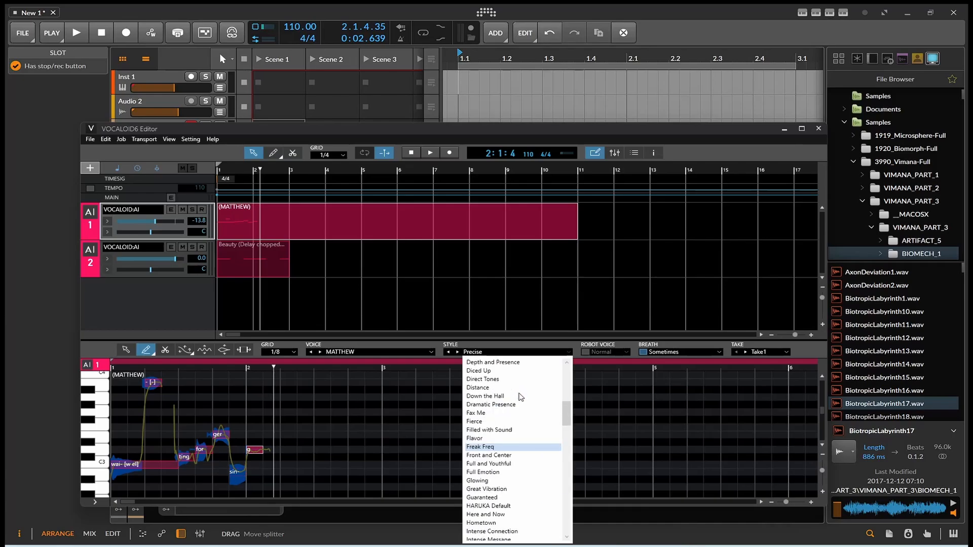
{"action": "scroll", "coordinate": [515, 458], "scroll_direction": "down", "scroll_amount": 10}
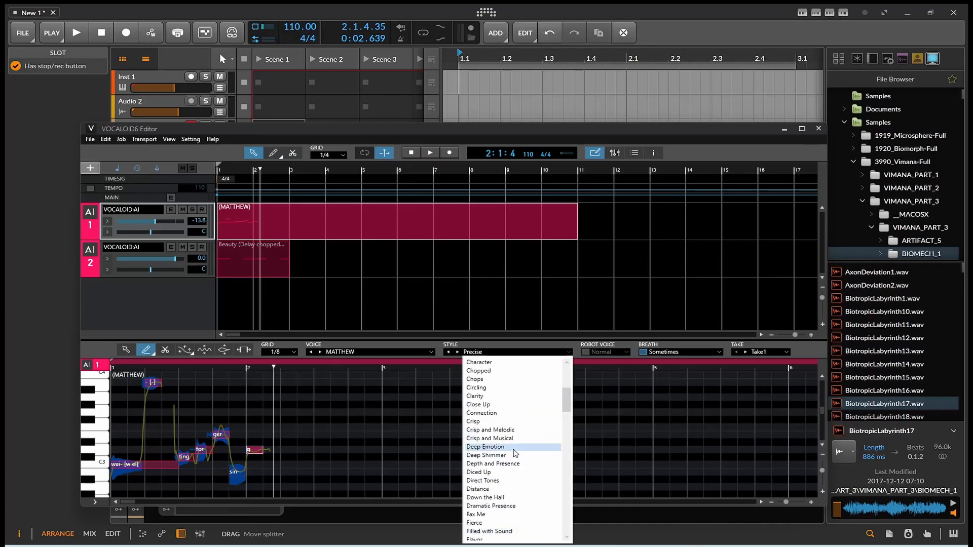
{"action": "scroll", "coordinate": [515, 429], "scroll_direction": "down", "scroll_amount": 4}
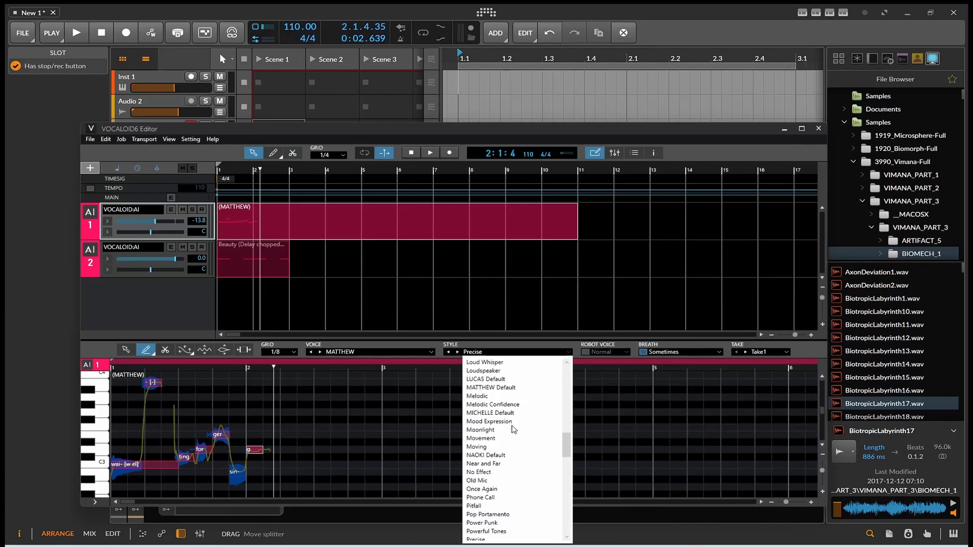
{"action": "left_click", "coordinate": [495, 388]}
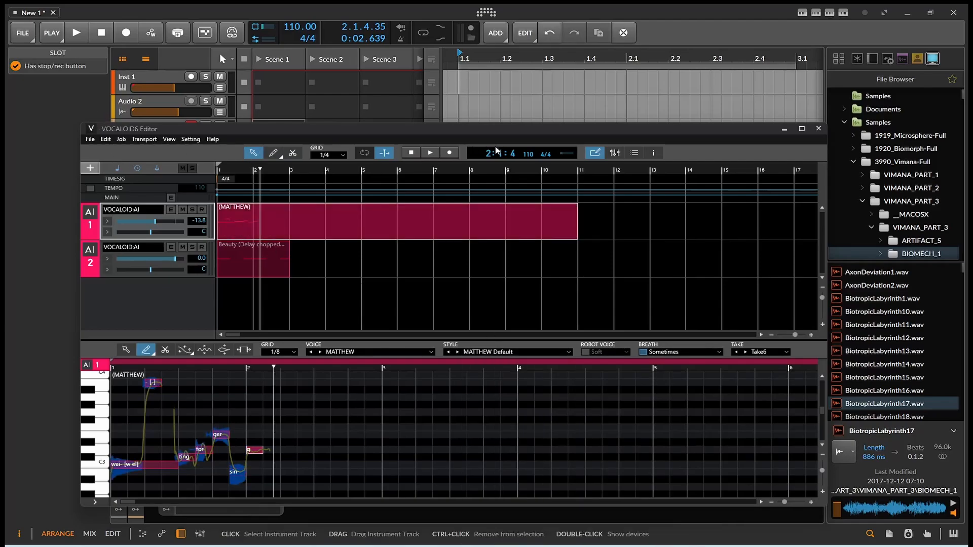
{"action": "left_click", "coordinate": [77, 32]}
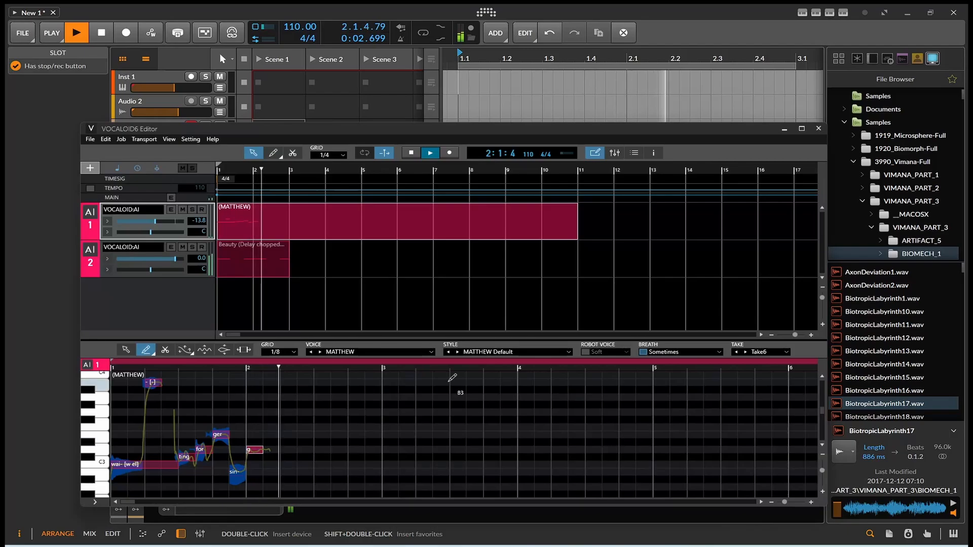
Step: In the Beauty part, raise chee to G#3 and ty to A3, and lower e to C3
{"action": "left_click", "coordinate": [268, 267]}
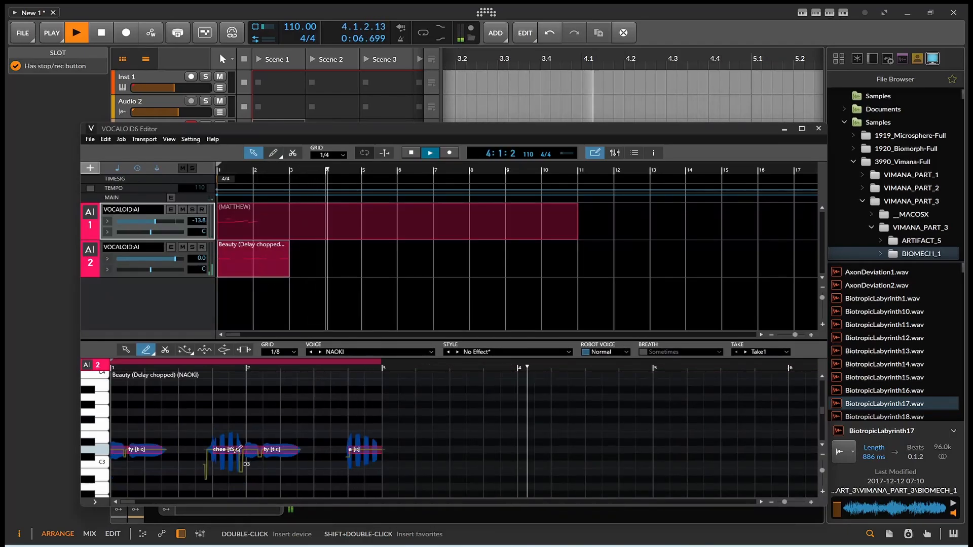
{"action": "left_click_drag", "start_coordinate": [237, 451], "coordinate": [239, 405]}
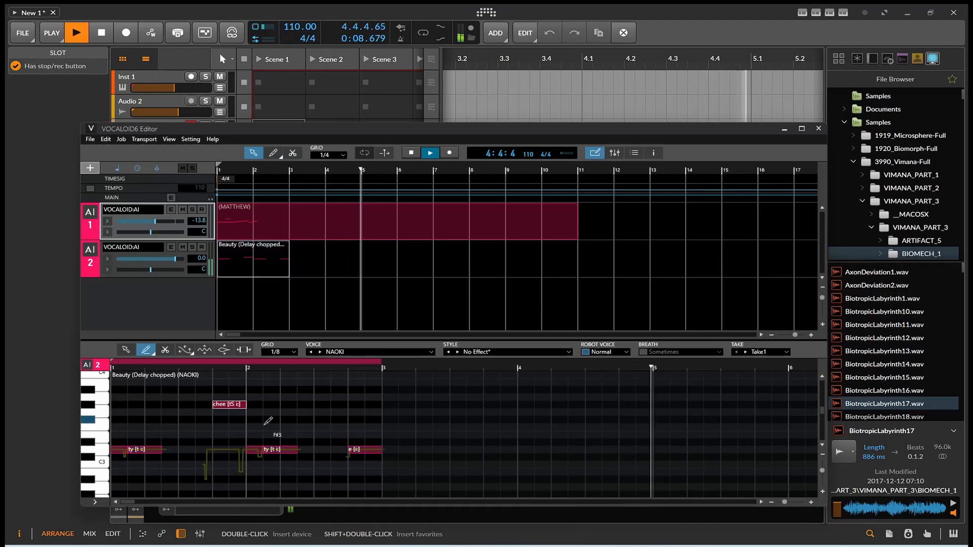
{"action": "left_click_drag", "start_coordinate": [272, 449], "coordinate": [267, 404]}
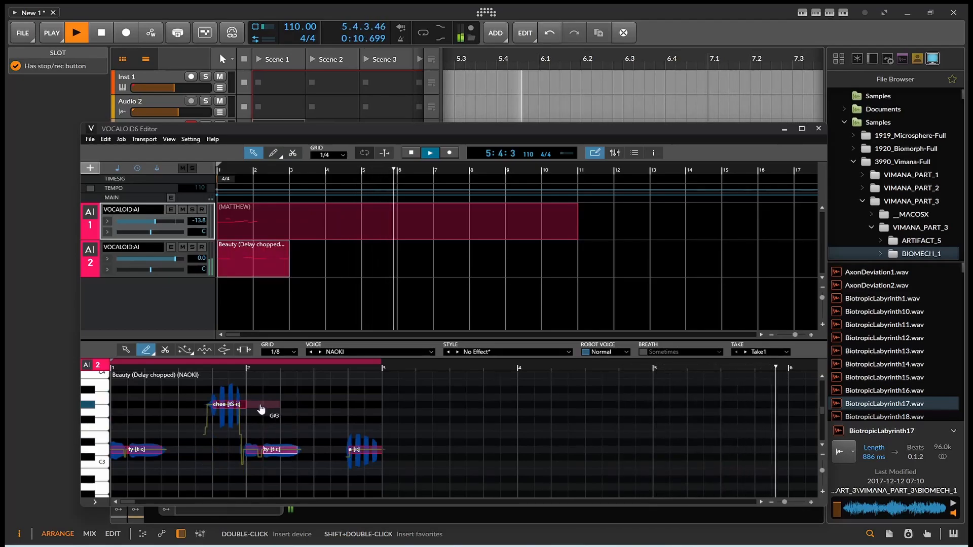
{"action": "left_click_drag", "start_coordinate": [366, 455], "coordinate": [365, 472]}
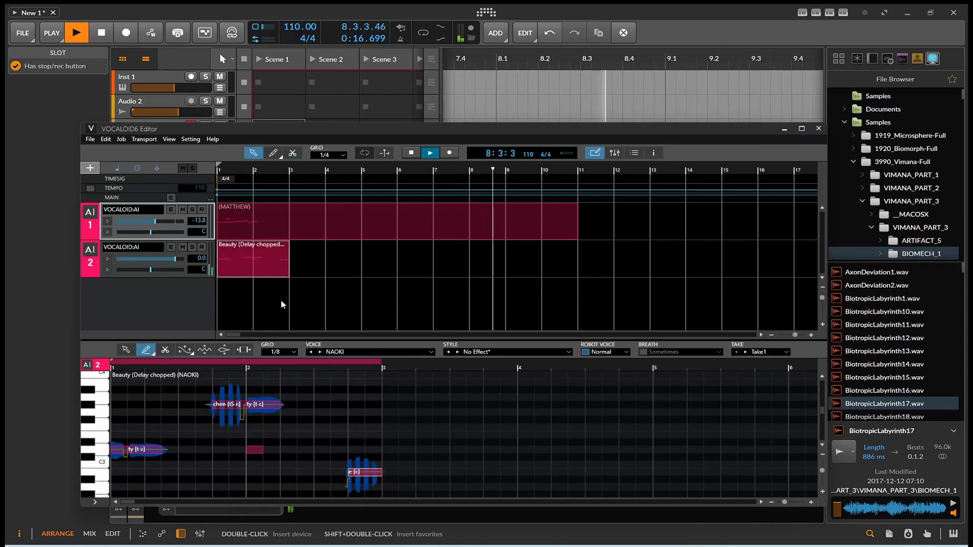
Step: Give the NAOKI part the Old Mic singing style and stop playback
{"action": "left_click", "coordinate": [482, 352]}
{"action": "key", "text": "Return"}
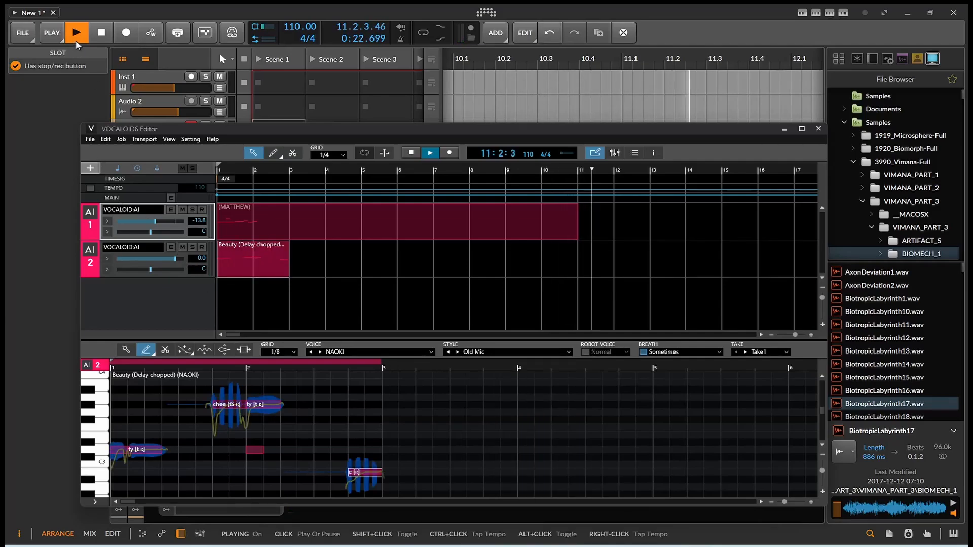
{"action": "left_click", "coordinate": [101, 33]}
Step: Replay the vocals from the song start, then stop playback
{"action": "left_click", "coordinate": [75, 36]}
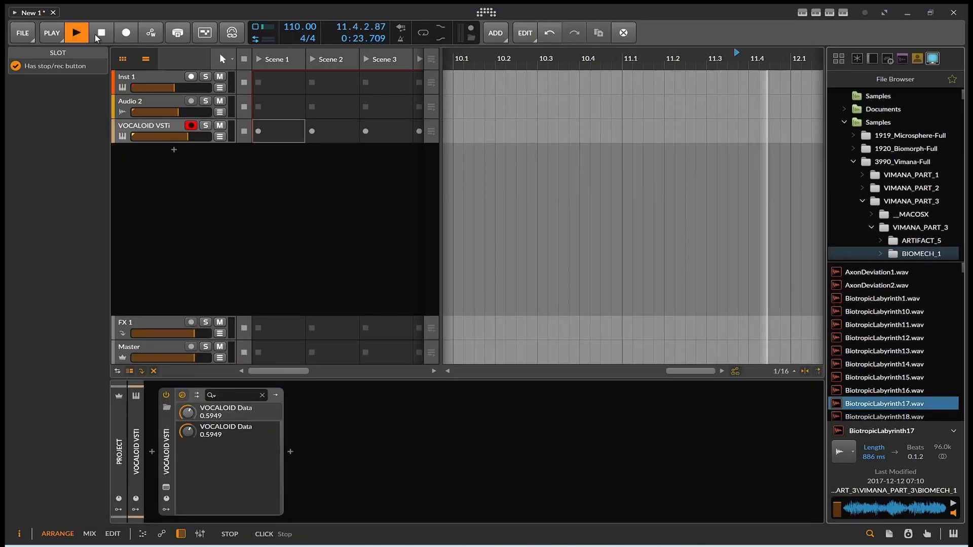
{"action": "double_click", "coordinate": [99, 36]}
{"action": "left_click", "coordinate": [75, 36]}
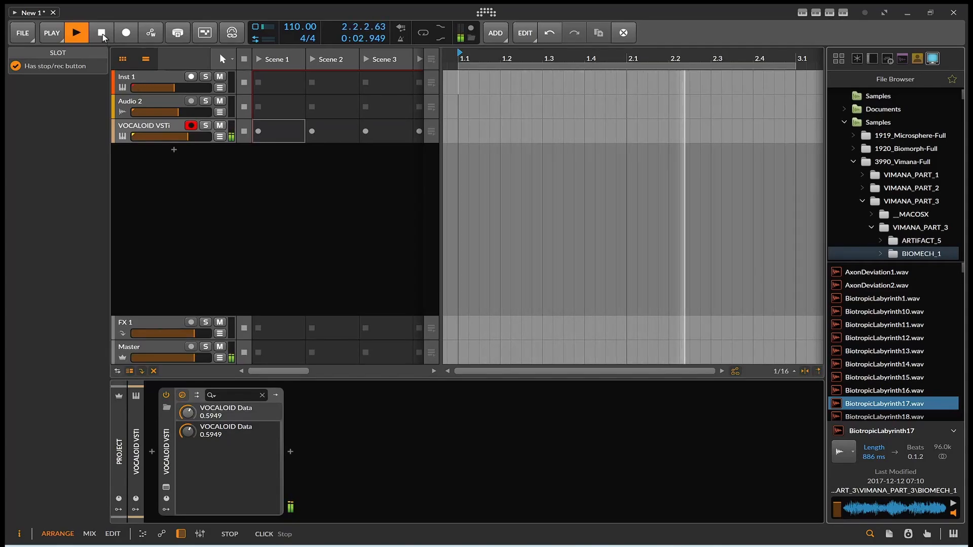
{"action": "left_click", "coordinate": [102, 35]}
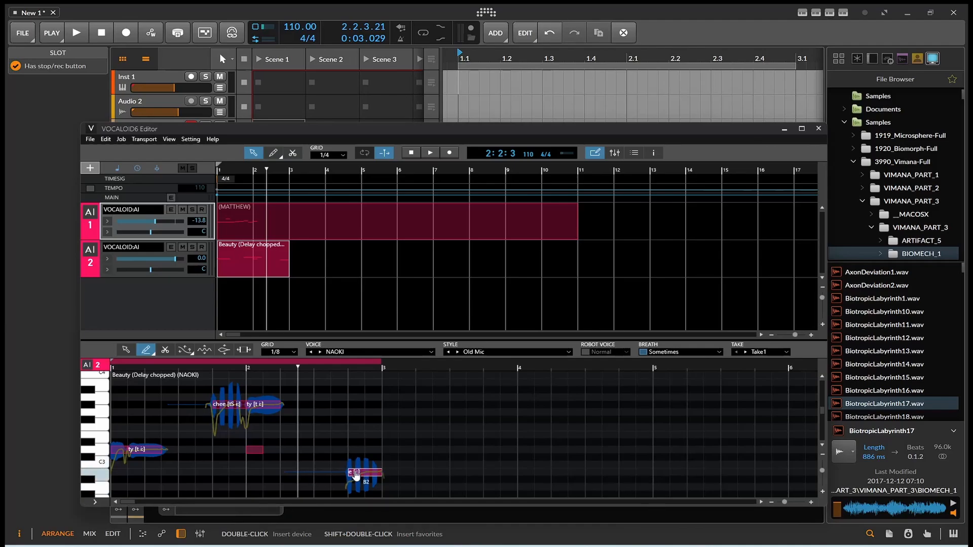
Step: Raise the final e note a semitone to C#3
{"action": "mouse_move", "coordinate": [360, 465]}
{"action": "left_mouse_down"}
{"action": "mouse_move", "coordinate": [350, 457]}
{"action": "mouse_move", "coordinate": [357, 450]}
{"action": "left_mouse_up"}
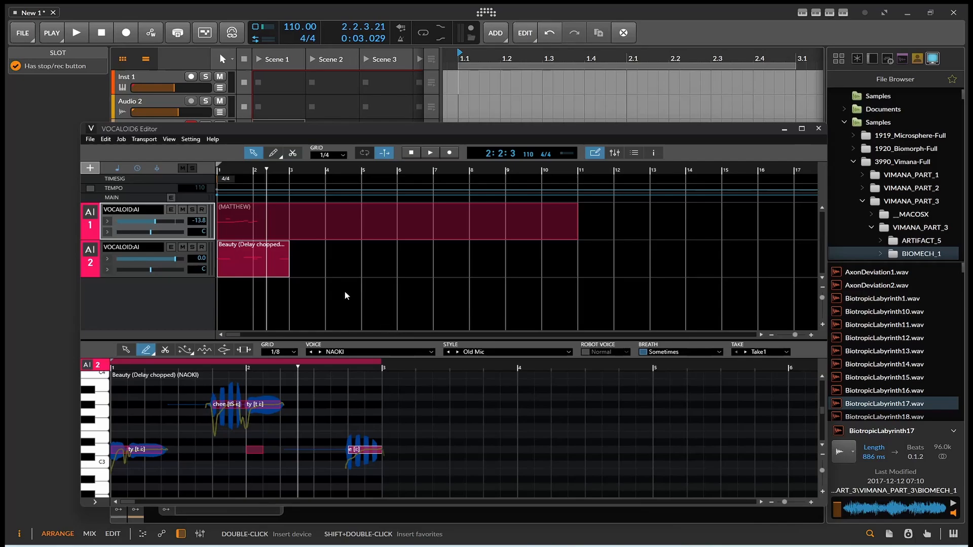
{"action": "left_click", "coordinate": [110, 142]}
{"action": "mouse_move", "coordinate": [120, 142]}
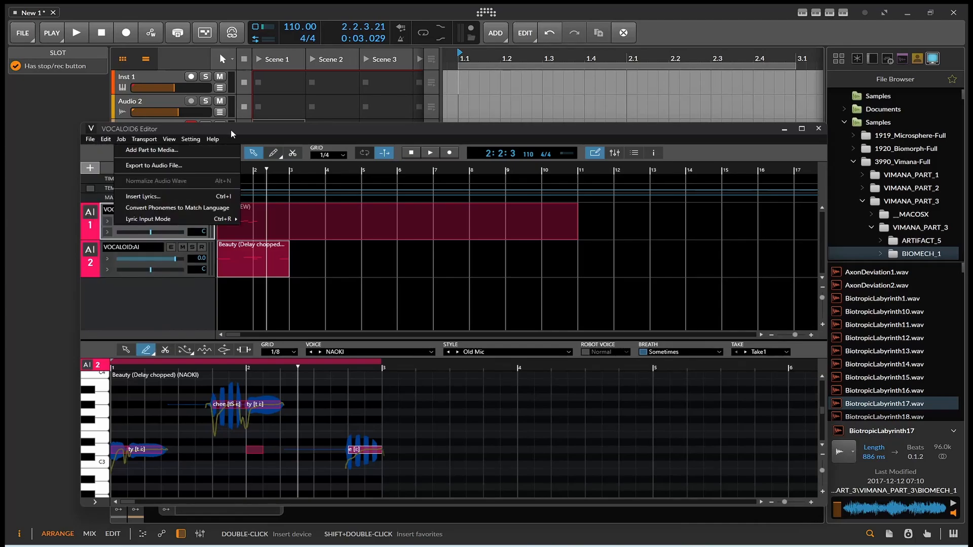
Step: Close the vocal editor and bounce bars 1–3 of the VOCALOID VSTi track in place to audio
{"action": "left_click", "coordinate": [818, 129]}
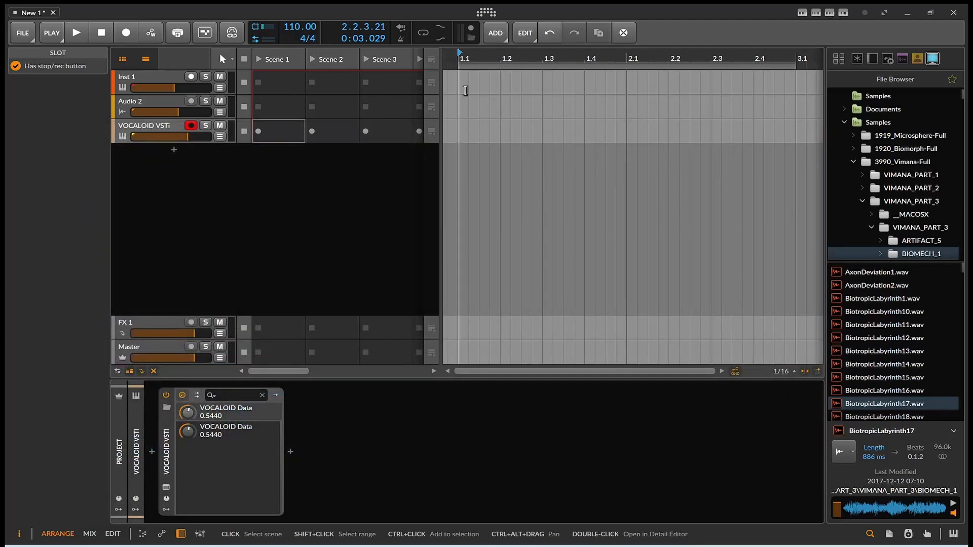
{"action": "left_click", "coordinate": [224, 58]}
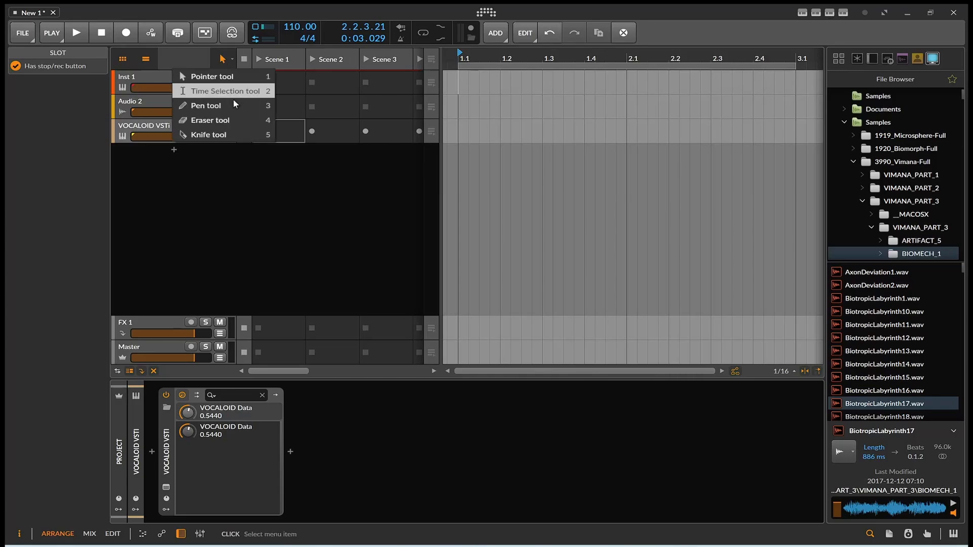
{"action": "left_click", "coordinate": [233, 94]}
{"action": "left_click_drag", "start_coordinate": [459, 132], "coordinate": [767, 123]}
{"action": "right_click", "coordinate": [706, 140]}
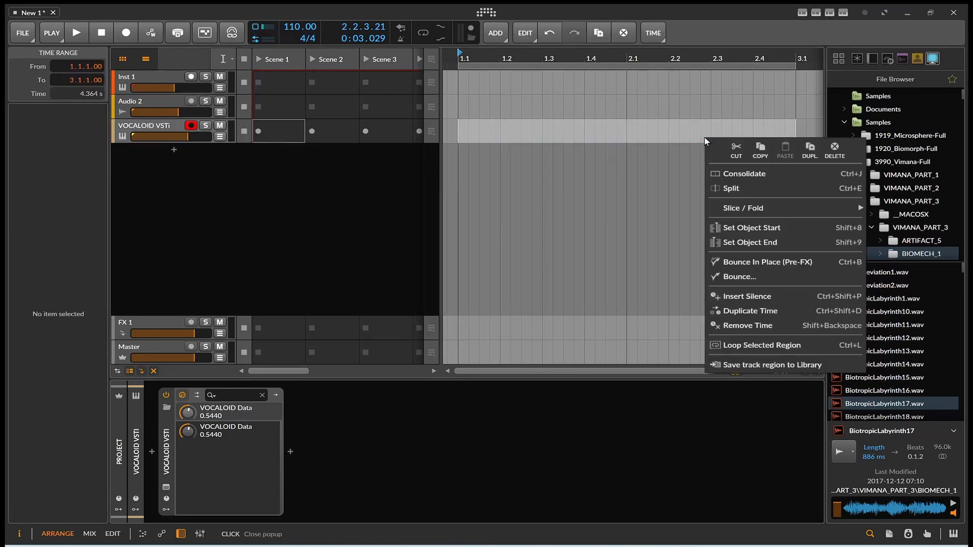
{"action": "left_click", "coordinate": [736, 260]}
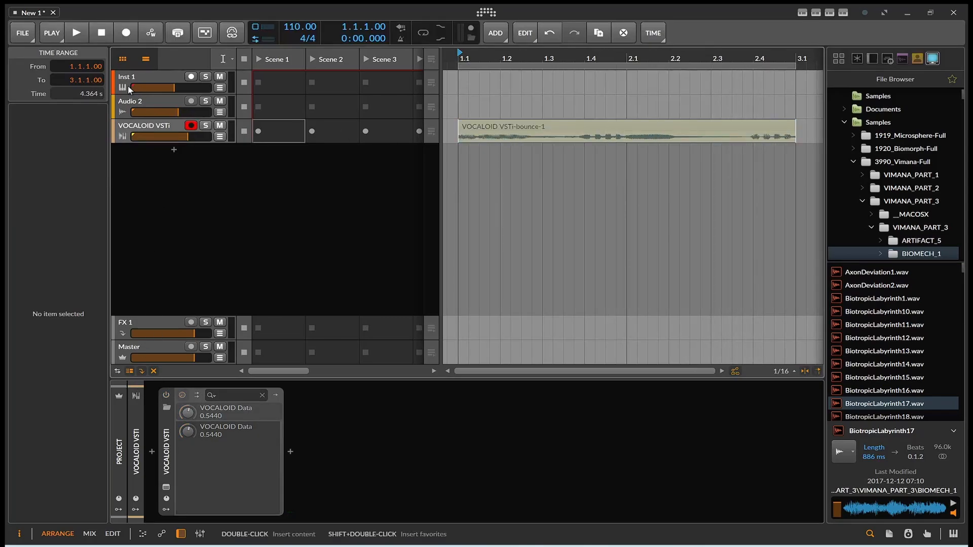
Step: Audition the bounce, then drag 'VOCALOID VSTi-bounce-1' up onto the Audio 2 track and select it
{"action": "left_click", "coordinate": [76, 32]}
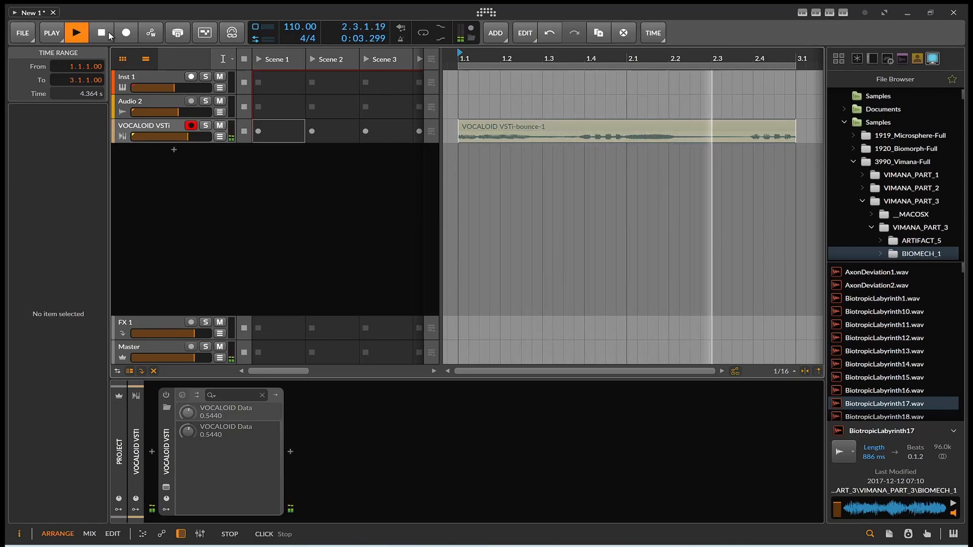
{"action": "left_click", "coordinate": [108, 32]}
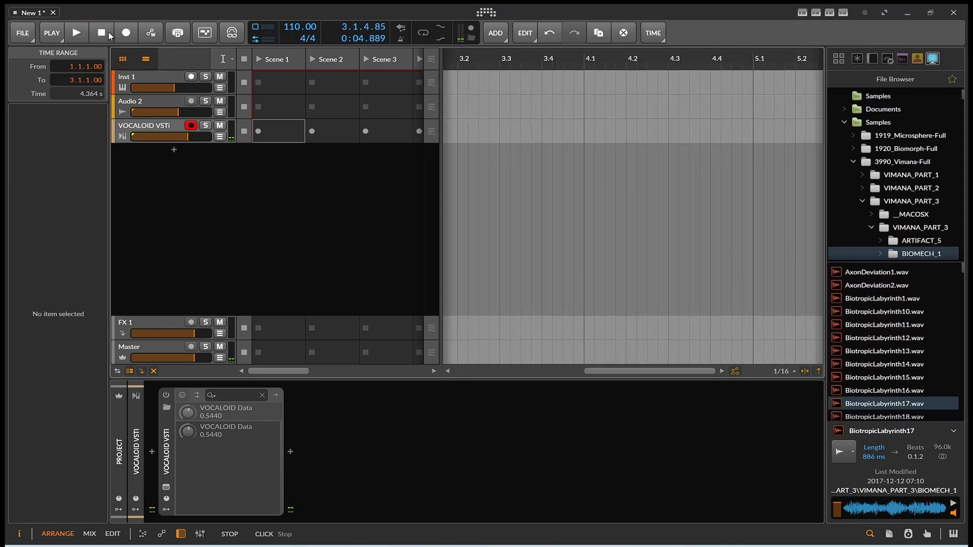
{"action": "left_click_drag", "start_coordinate": [649, 372], "coordinate": [507, 371]}
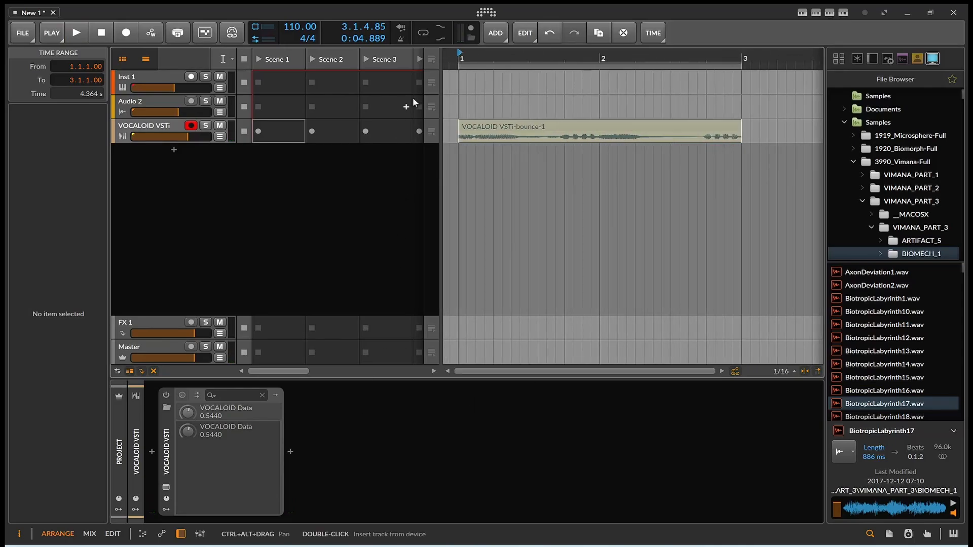
{"action": "left_click_drag", "start_coordinate": [489, 134], "coordinate": [489, 110]}
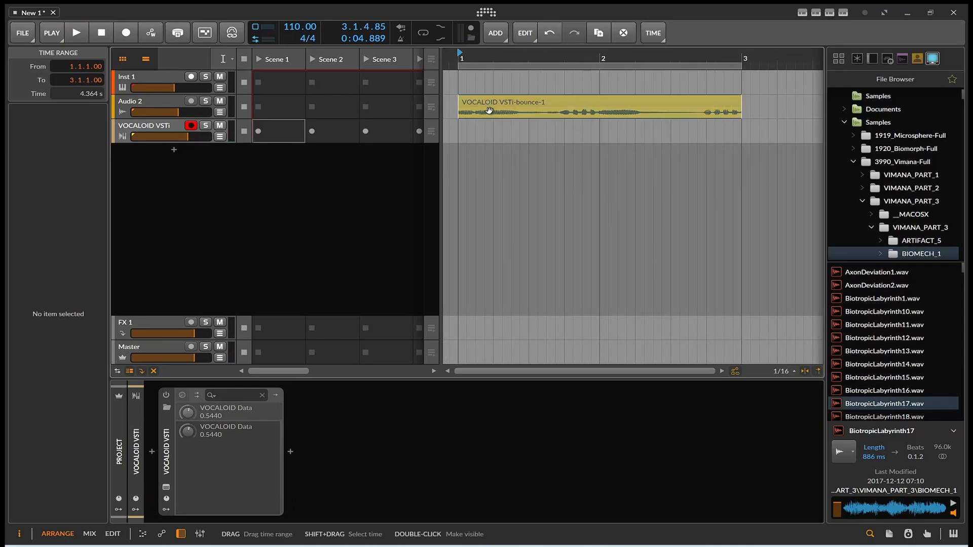
{"action": "left_click", "coordinate": [141, 101]}
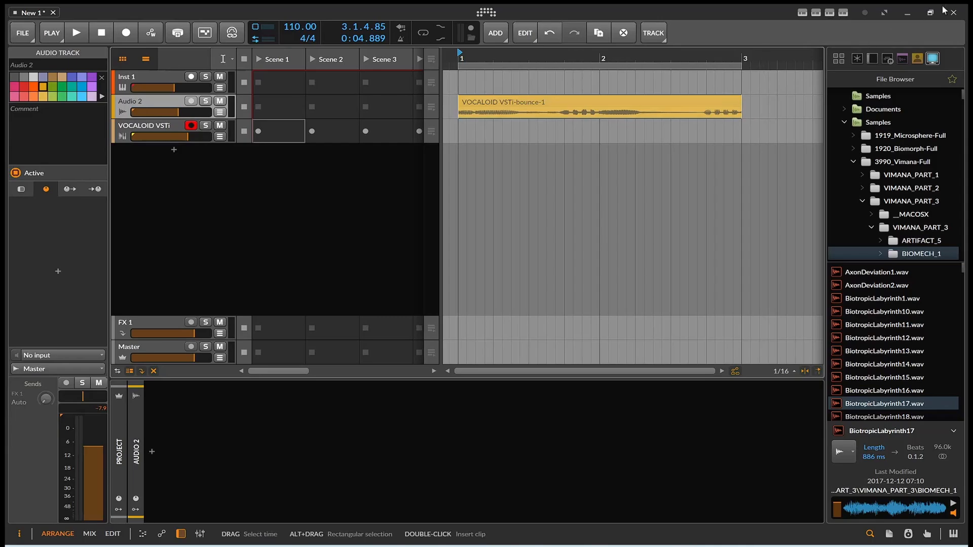
Step: Find the Raum reverb in the device browser and add it to Audio 2's device chain
{"action": "left_click", "coordinate": [872, 59]}
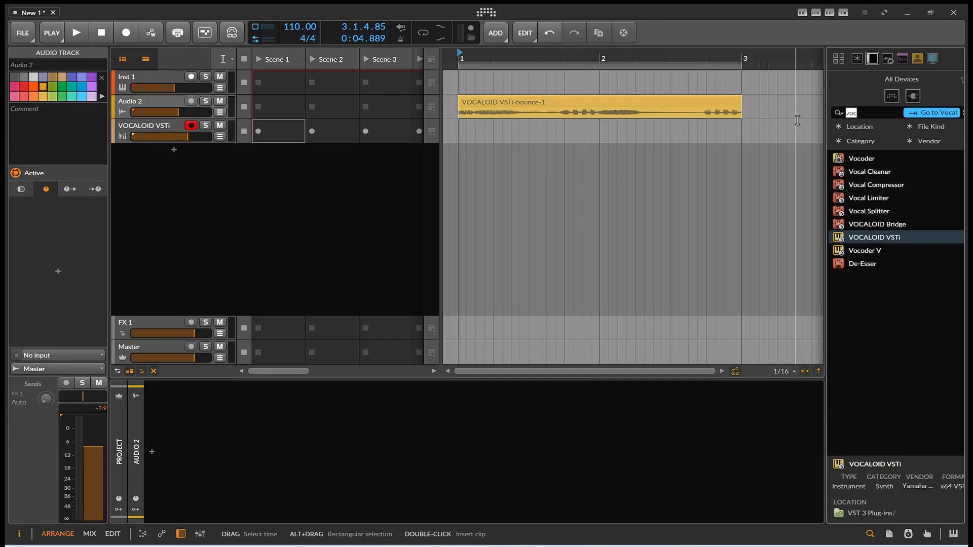
{"action": "type", "text": "re"}
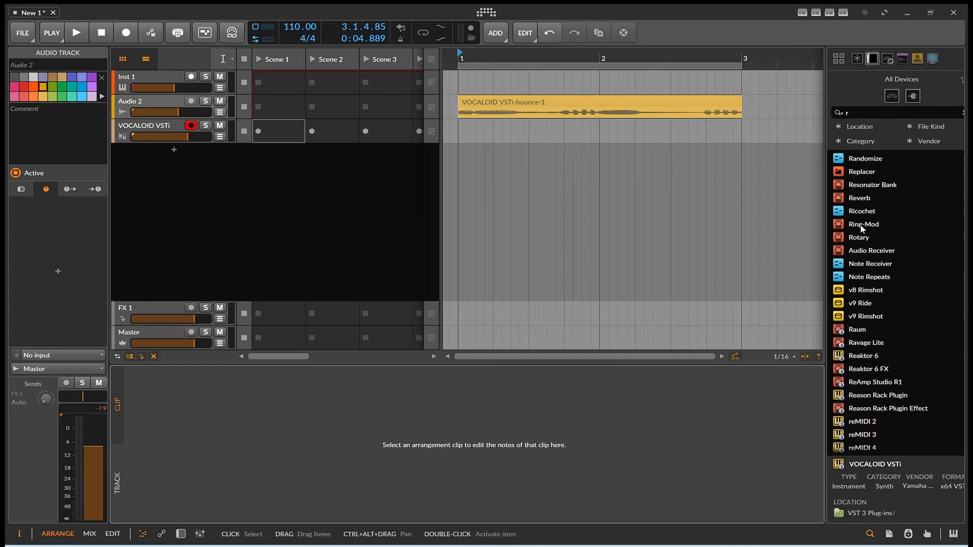
{"action": "left_click", "coordinate": [178, 536]}
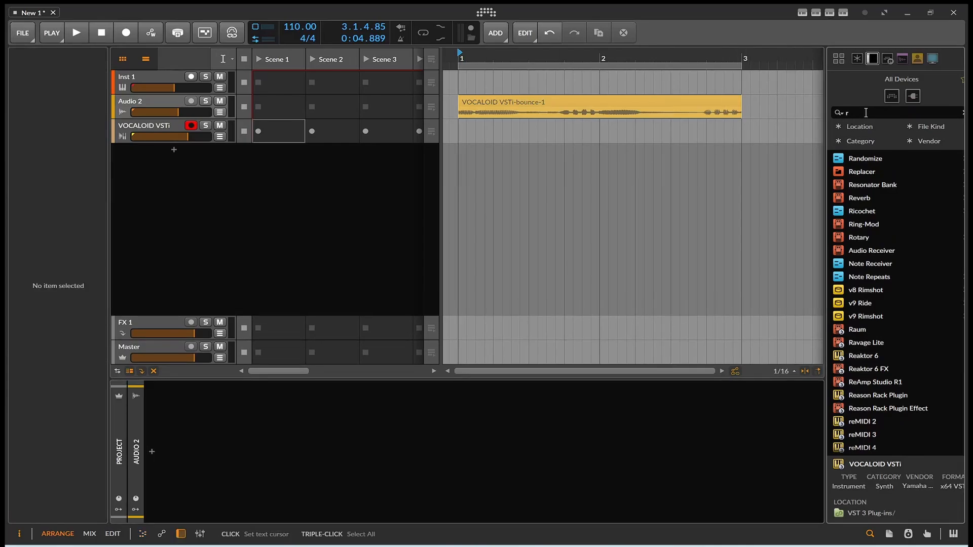
{"action": "type", "text": "au"}
{"action": "left_click_drag", "start_coordinate": [857, 158], "coordinate": [617, 456]}
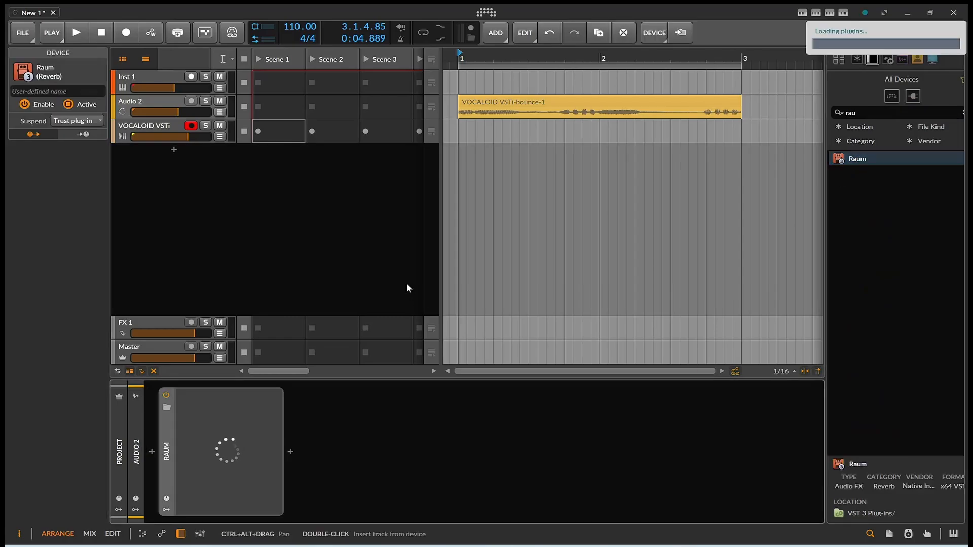
Step: Load Raum's Backwash Grains preset, audition it, and close the plugin window
{"action": "key", "text": "space"}
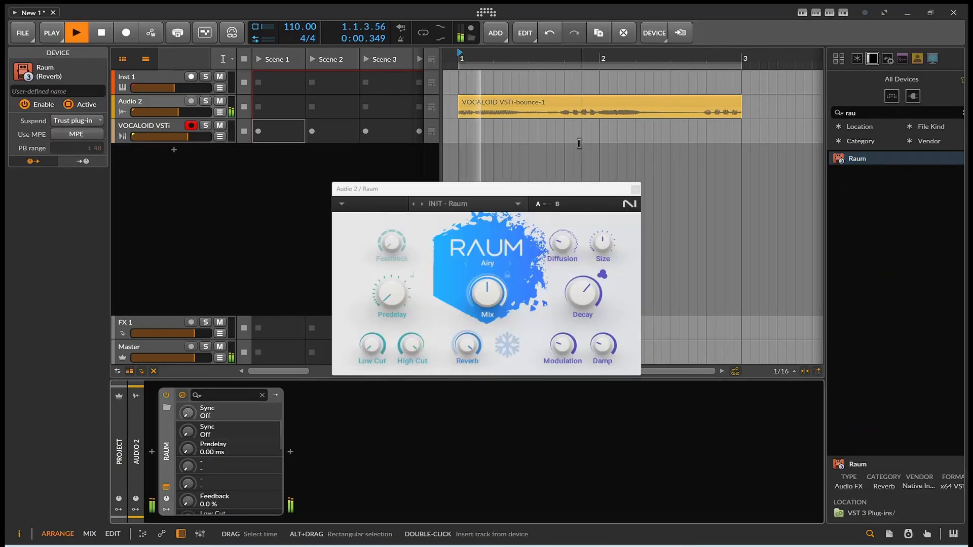
{"action": "key", "text": "space"}
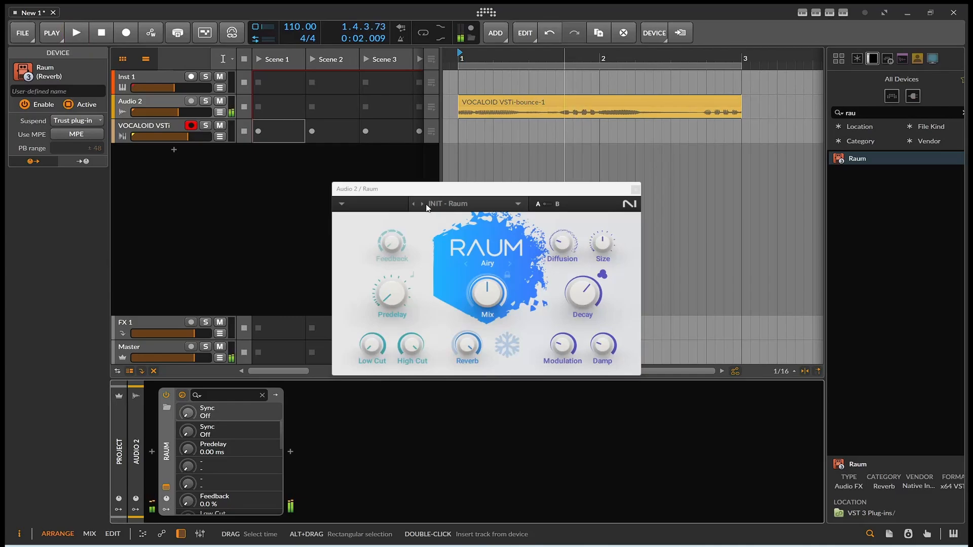
{"action": "left_click", "coordinate": [426, 206]}
{"action": "left_click", "coordinate": [421, 204]}
{"action": "key", "text": "space"}
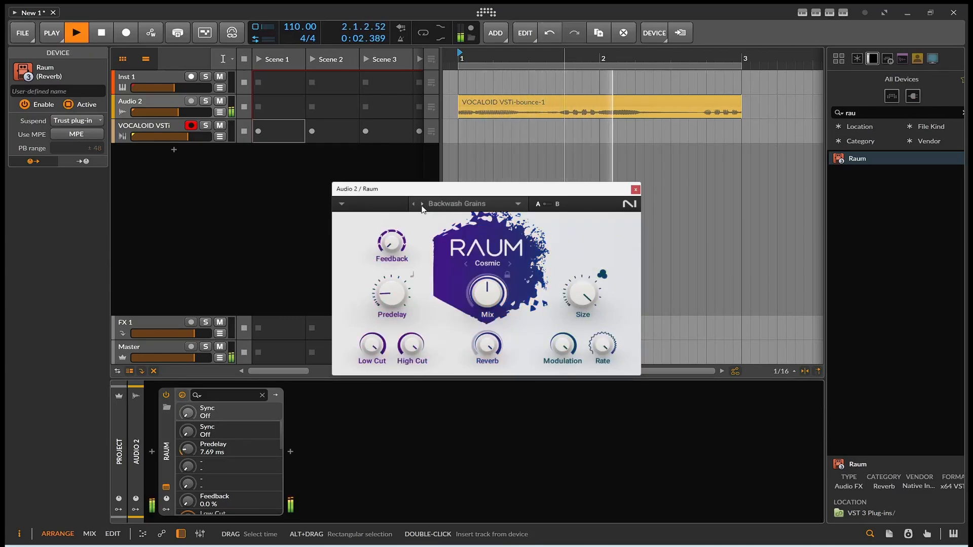
{"action": "key", "text": "space"}
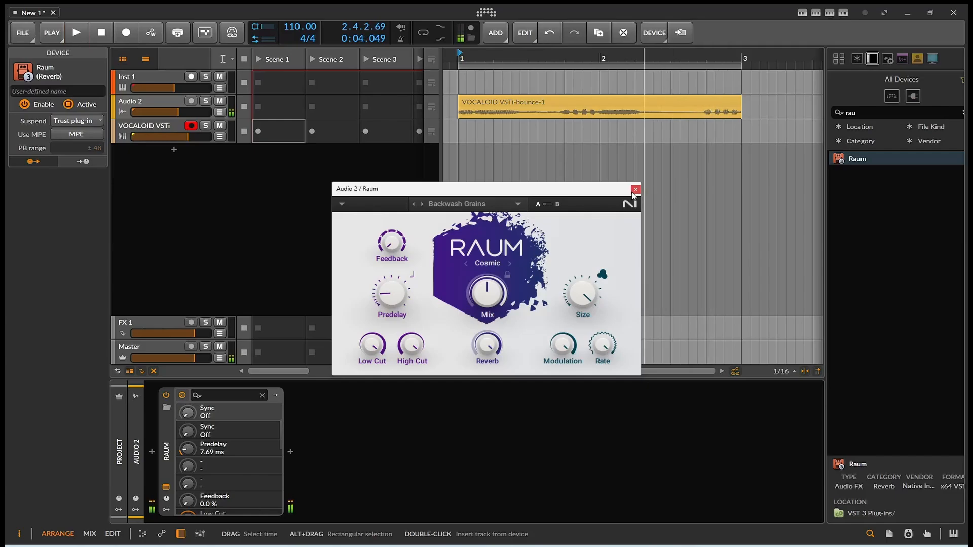
{"action": "left_click", "coordinate": [636, 190]}
{"action": "left_click_drag", "start_coordinate": [868, 114], "coordinate": [797, 114]}
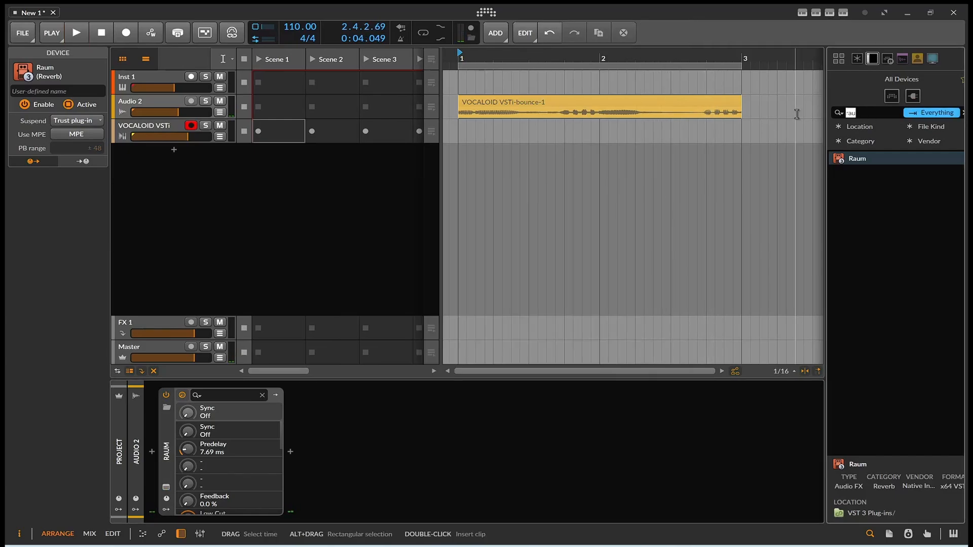
Step: Search the device browser for 'efx' and drop Efx FRAGMENTS after Raum on Audio 2
{"action": "key", "text": "BackSpace"}
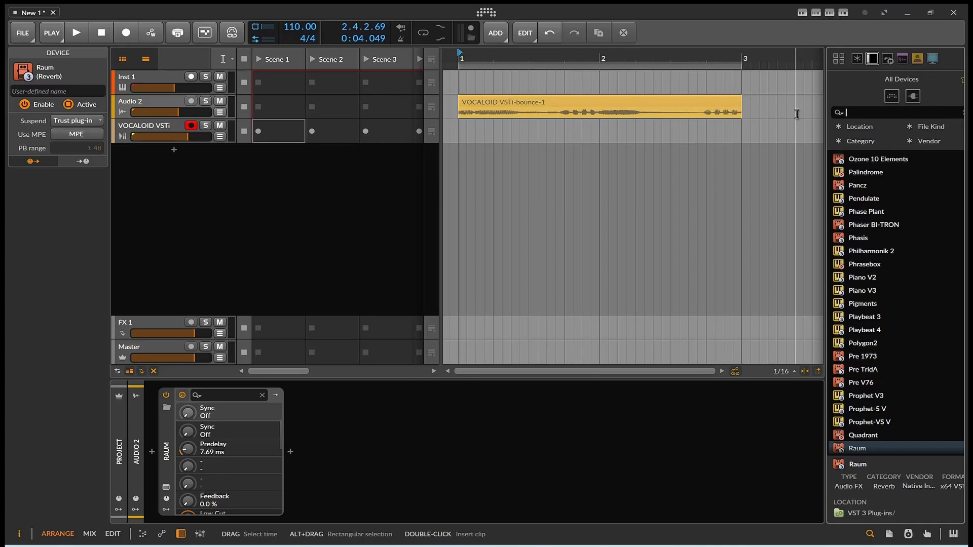
{"action": "type", "text": "vf"}
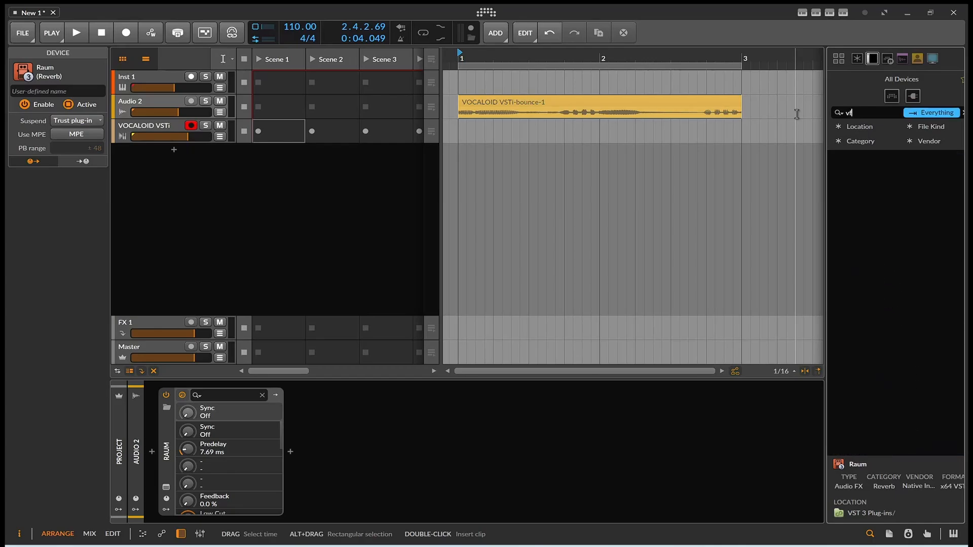
{"action": "key", "text": "BackSpace"}
{"action": "key", "text": "BackSpace"}
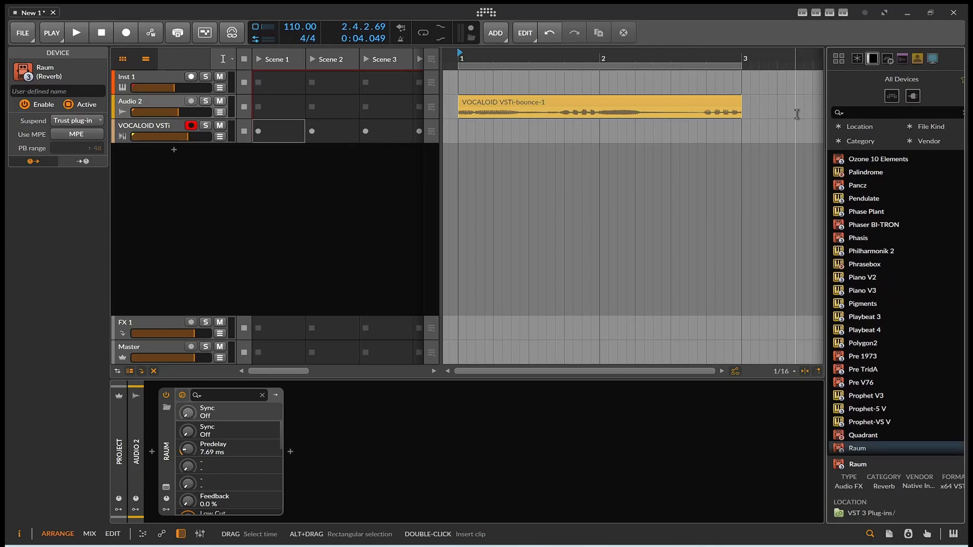
{"action": "type", "text": "mo"}
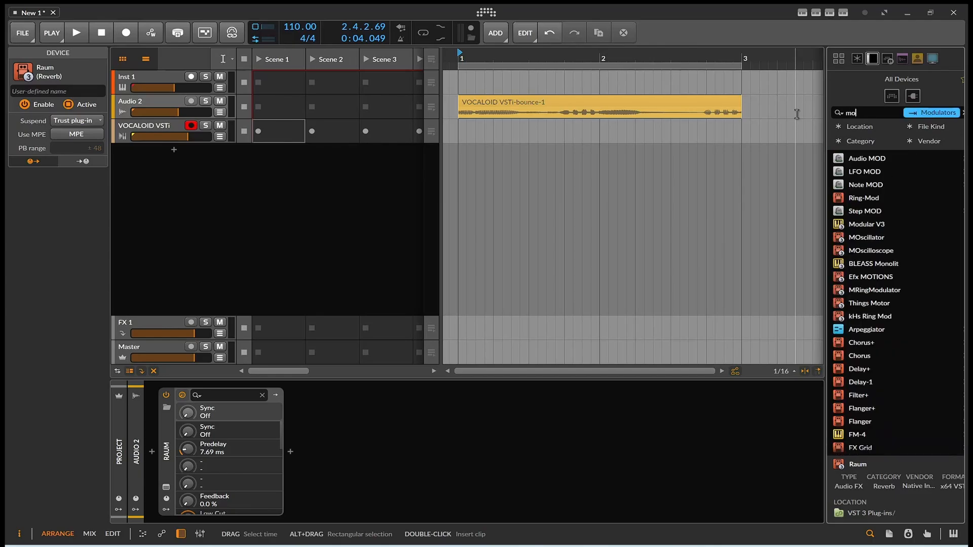
{"action": "type", "text": "tion"}
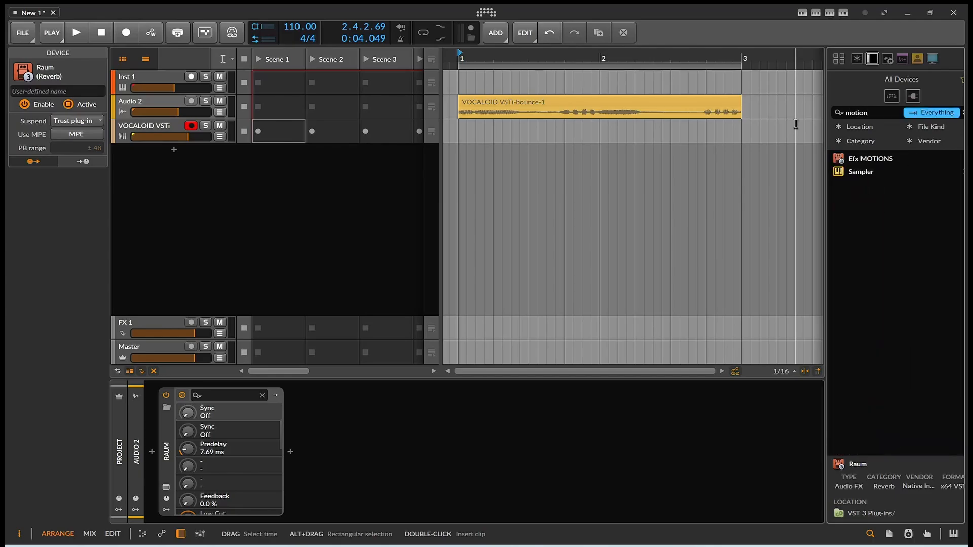
{"action": "key", "text": "BackSpace"}
{"action": "key", "text": "BackSpace"}
{"action": "key", "text": "BackSpace"}
{"action": "key", "text": "BackSpace"}
{"action": "key", "text": "BackSpace"}
{"action": "type", "text": "ef"}
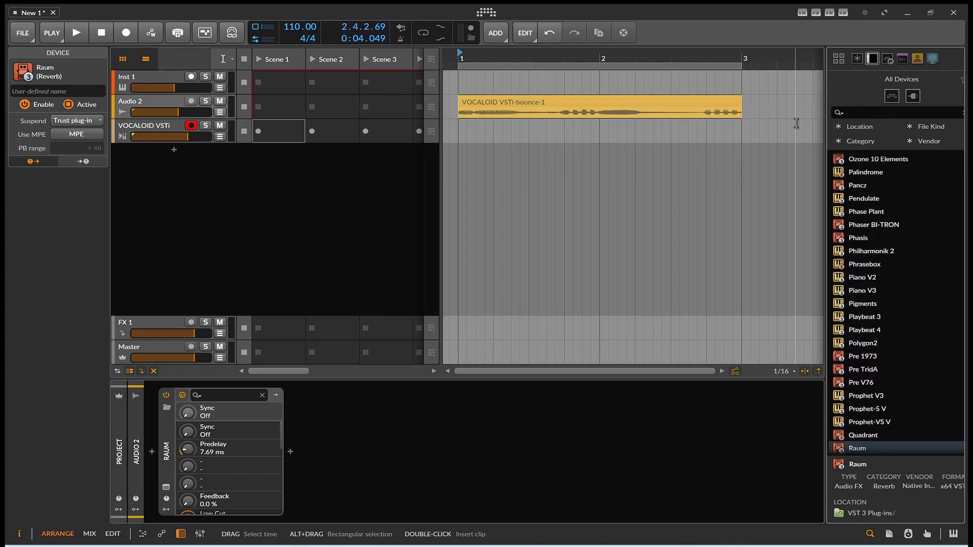
{"action": "type", "text": "x"}
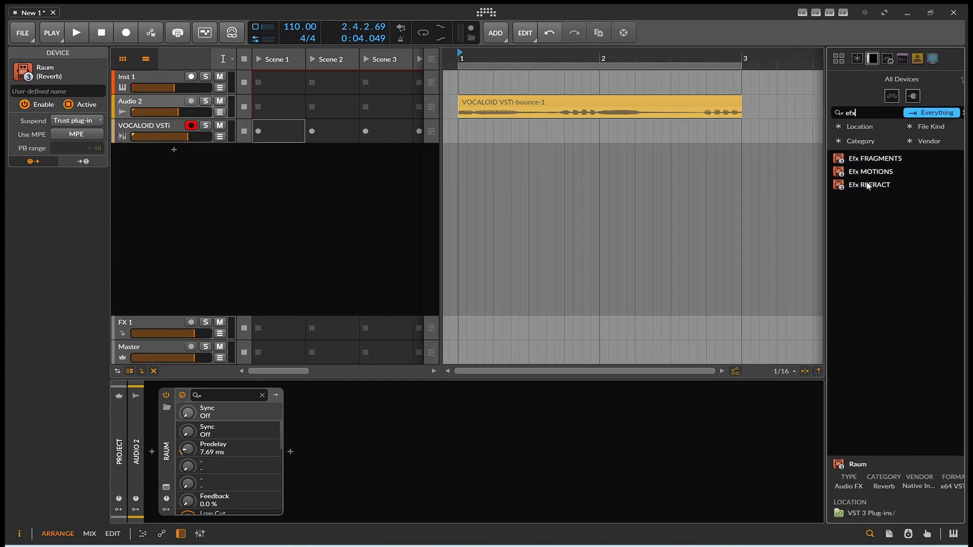
{"action": "left_click_drag", "start_coordinate": [875, 163], "coordinate": [707, 422]}
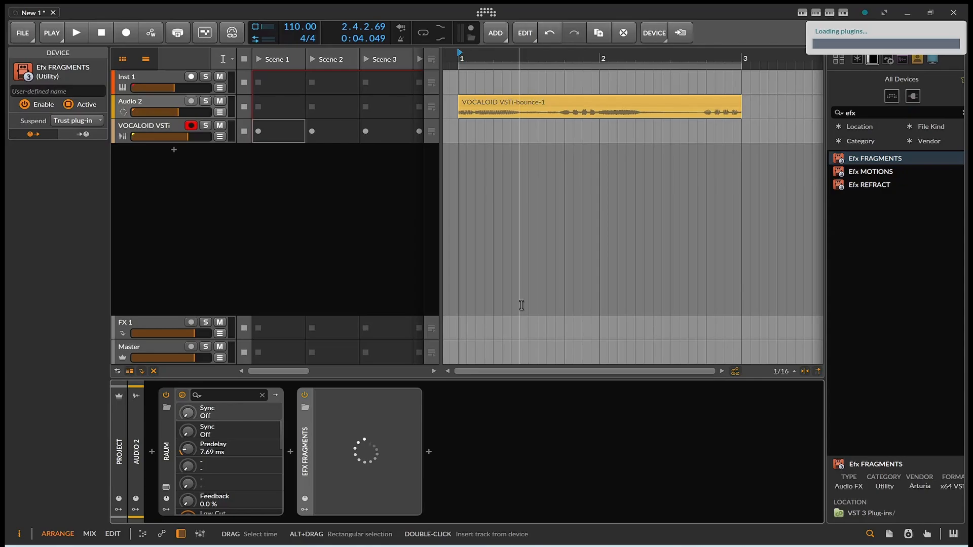
Step: Audition Efx FRAGMENTS and step it to the 1 Bar Glimmers preset
{"action": "key", "text": "space"}
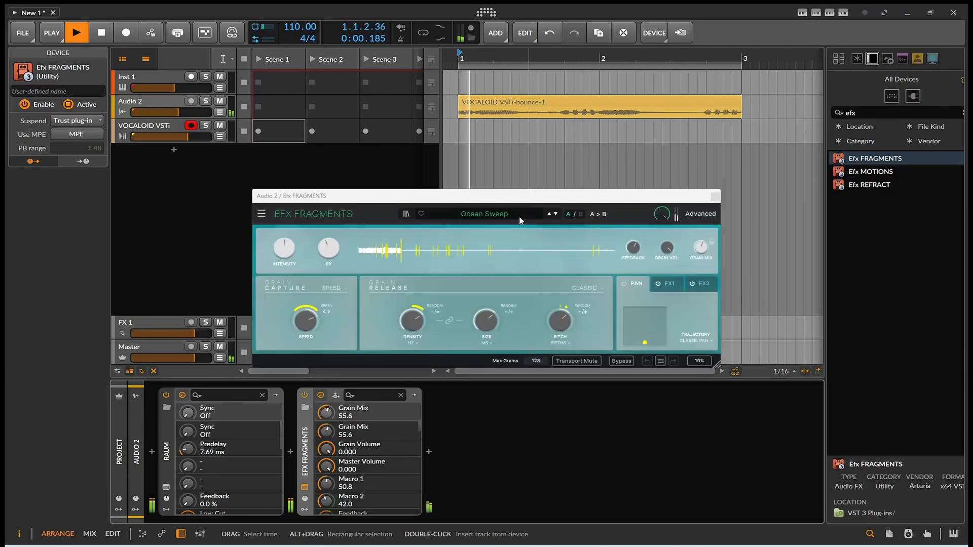
{"action": "key", "text": "space"}
{"action": "left_click", "coordinate": [555, 214]}
{"action": "key", "text": "space"}
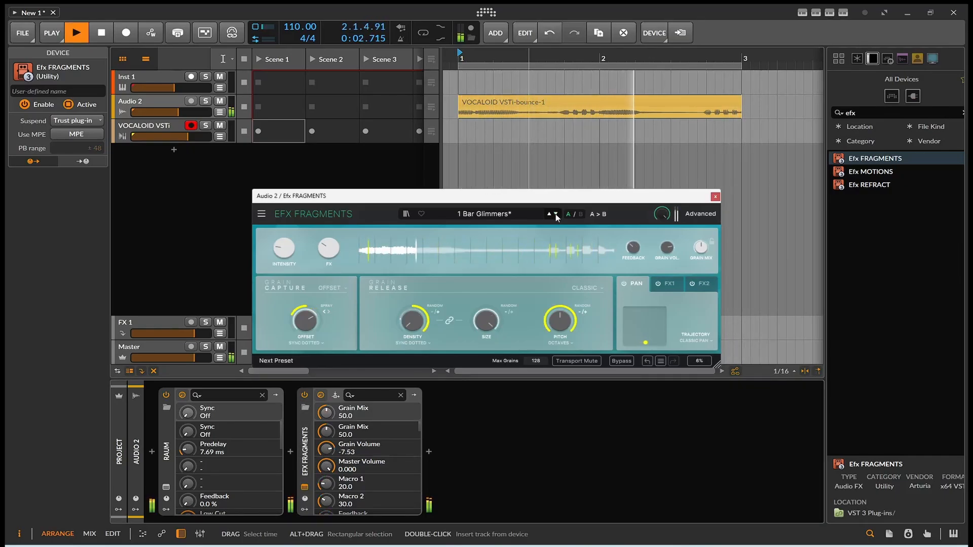
Step: Set Master Volume -3.11, Grain Volume -15.0 and Grain Mix 27.6, then close the window
{"action": "left_click_drag", "start_coordinate": [675, 212], "coordinate": [663, 215]}
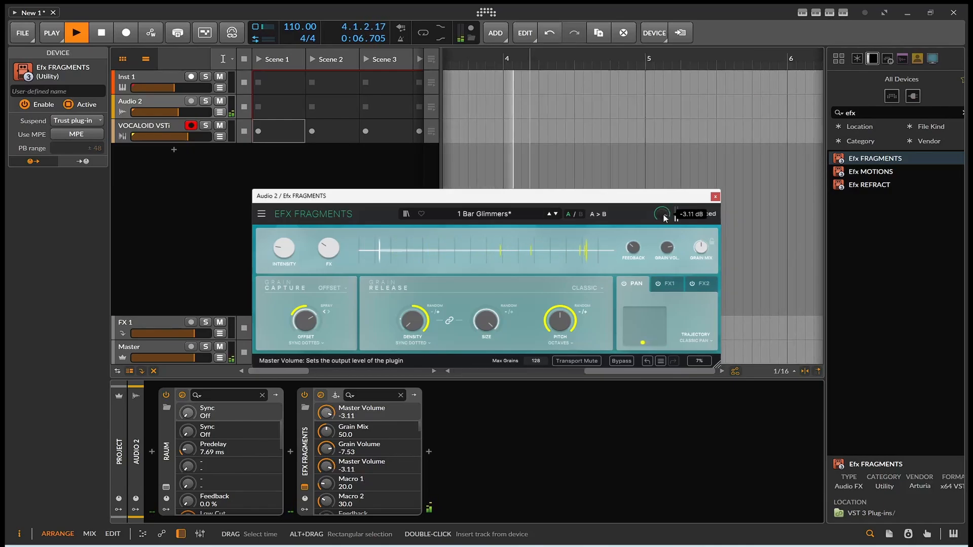
{"action": "key", "text": "space"}
{"action": "key", "text": "space"}
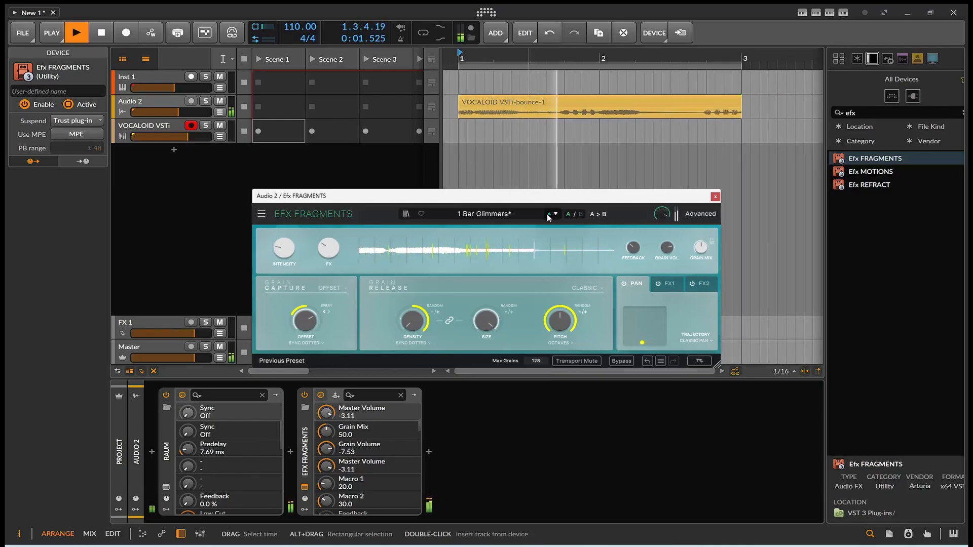
{"action": "left_click_drag", "start_coordinate": [700, 249], "coordinate": [666, 260]}
{"action": "key", "text": "space"}
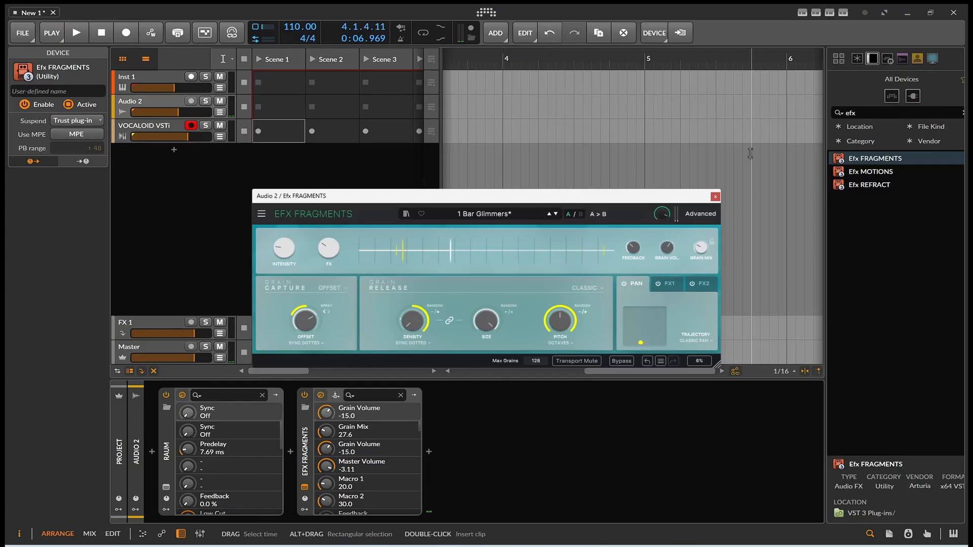
{"action": "left_click", "coordinate": [714, 197]}
{"action": "left_click_drag", "start_coordinate": [611, 372], "coordinate": [584, 360]}
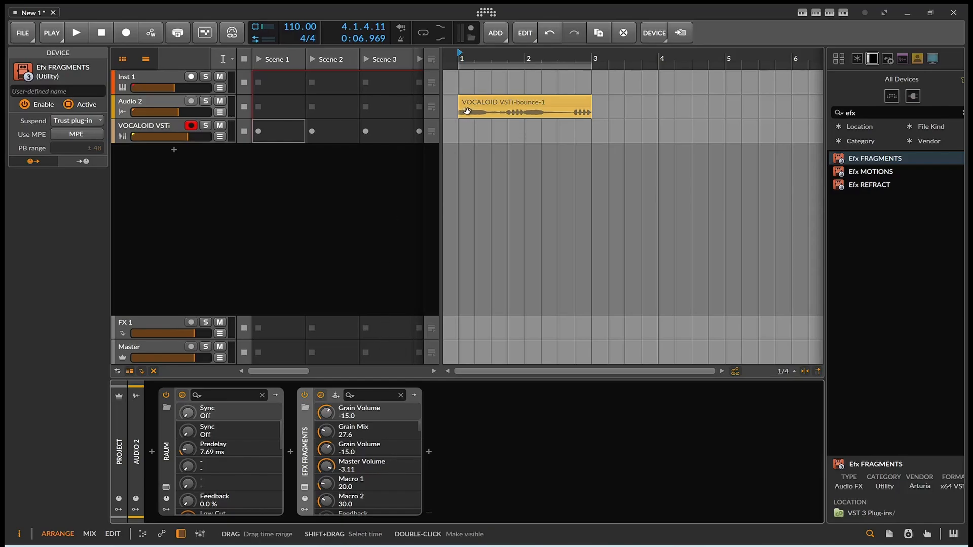
Step: Set the VOCALOID VSTi-bounce-1 clip to Elastique Pro stretching, lower the project tempo, and play
{"action": "left_click", "coordinate": [484, 102]}
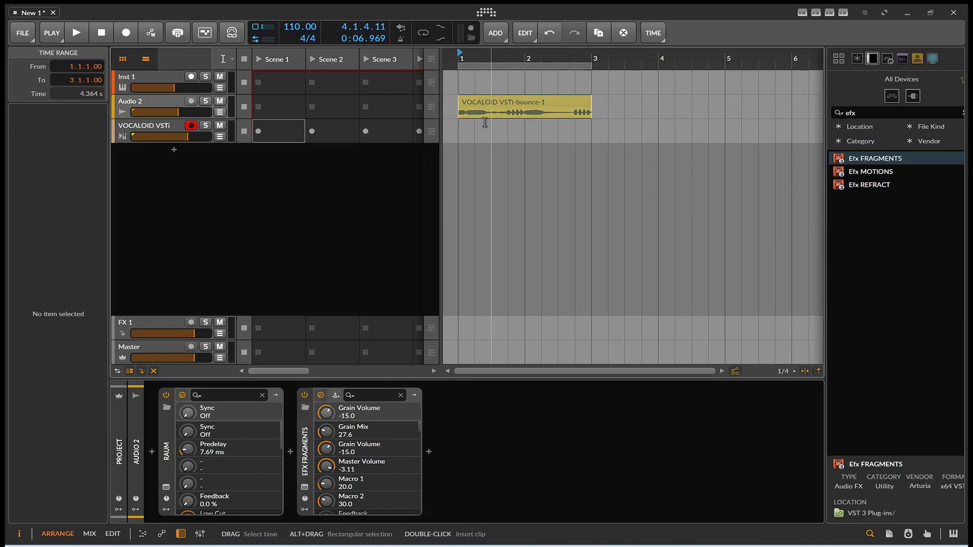
{"action": "left_click", "coordinate": [510, 84]}
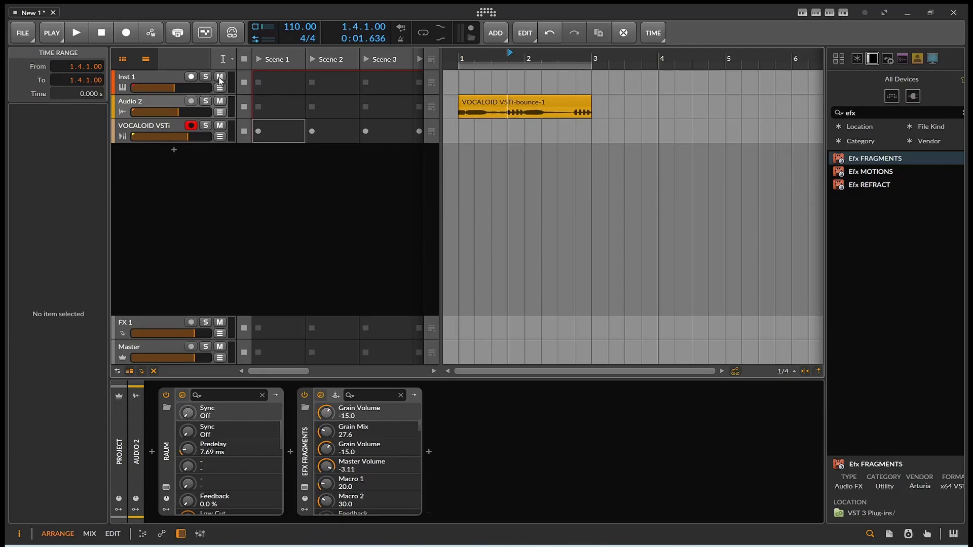
{"action": "left_click", "coordinate": [230, 59]}
{"action": "left_click", "coordinate": [213, 76]}
{"action": "left_click", "coordinate": [504, 107]}
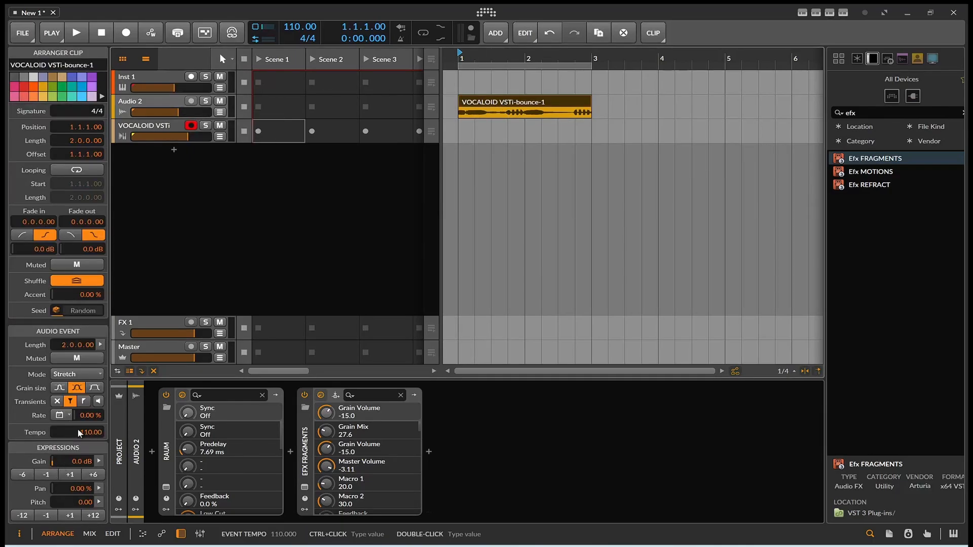
{"action": "left_click", "coordinate": [71, 382]}
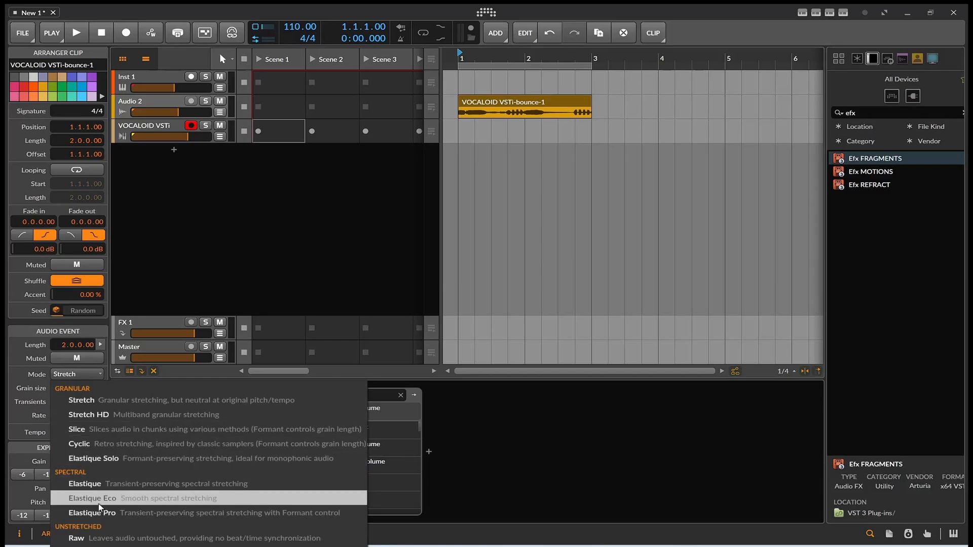
{"action": "left_click", "coordinate": [152, 495]}
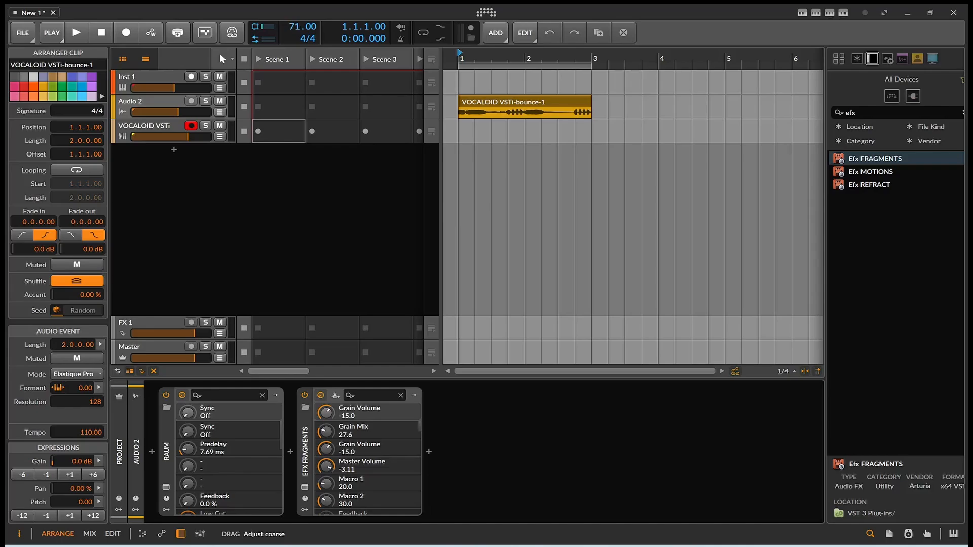
{"action": "scroll", "coordinate": [291, 30], "scroll_direction": "up", "scroll_amount": 1}
{"action": "key", "text": "space"}
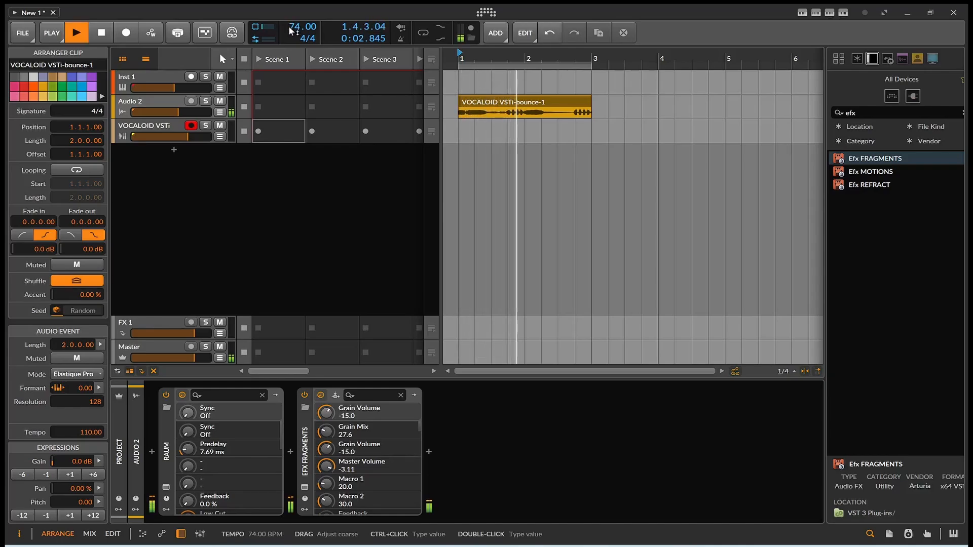
Step: Raise the project tempo to 128 BPM and audition it
{"action": "left_click", "coordinate": [101, 33]}
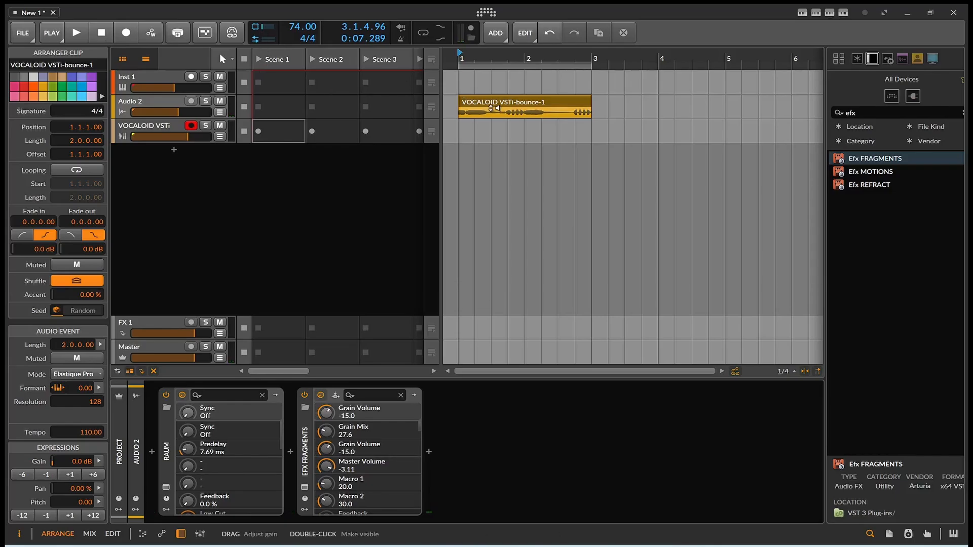
{"action": "left_click_drag", "start_coordinate": [303, 27], "coordinate": [303, 10]}
{"action": "key", "text": "space"}
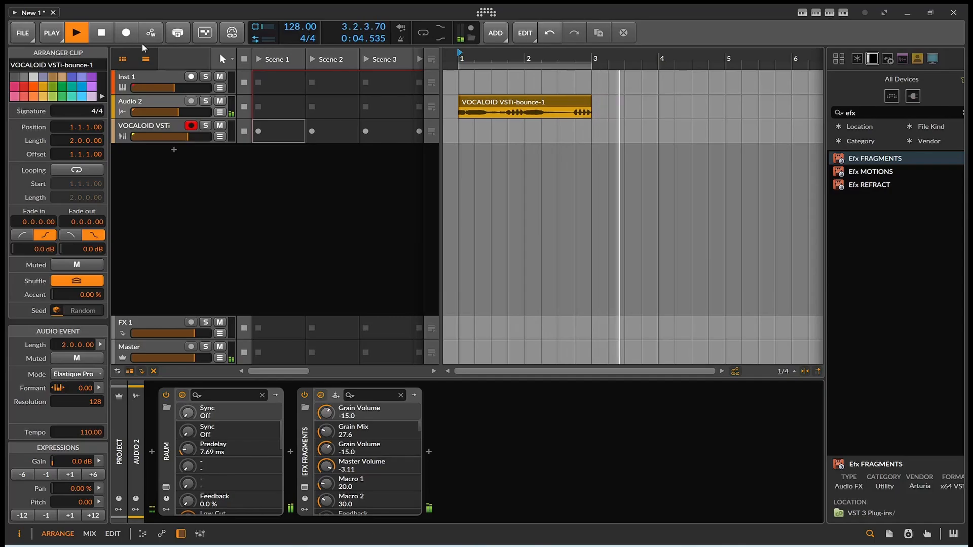
{"action": "left_click", "coordinate": [94, 35]}
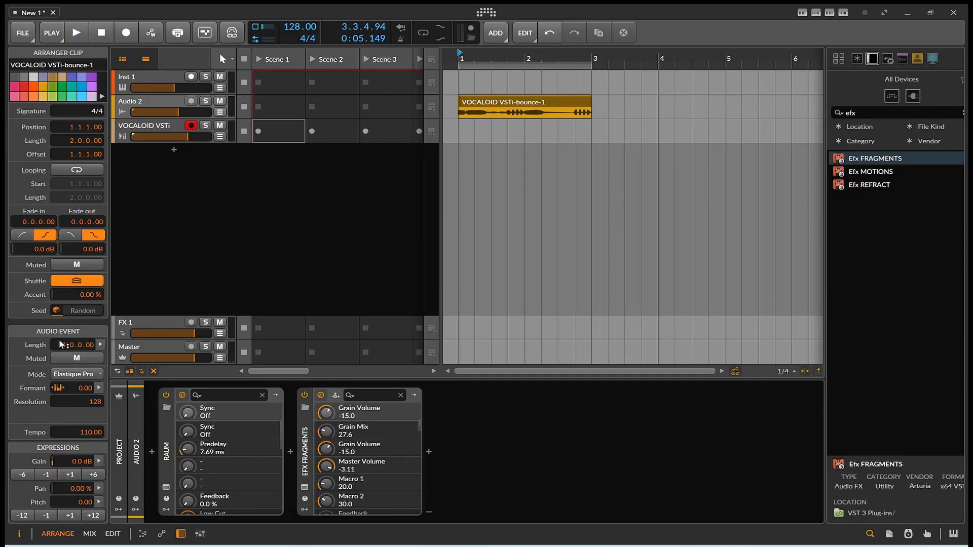
Step: Change the vocal clip's Audio Event Mode to Stretch HD and play it back
{"action": "left_click", "coordinate": [63, 377]}
{"action": "left_click", "coordinate": [92, 413]}
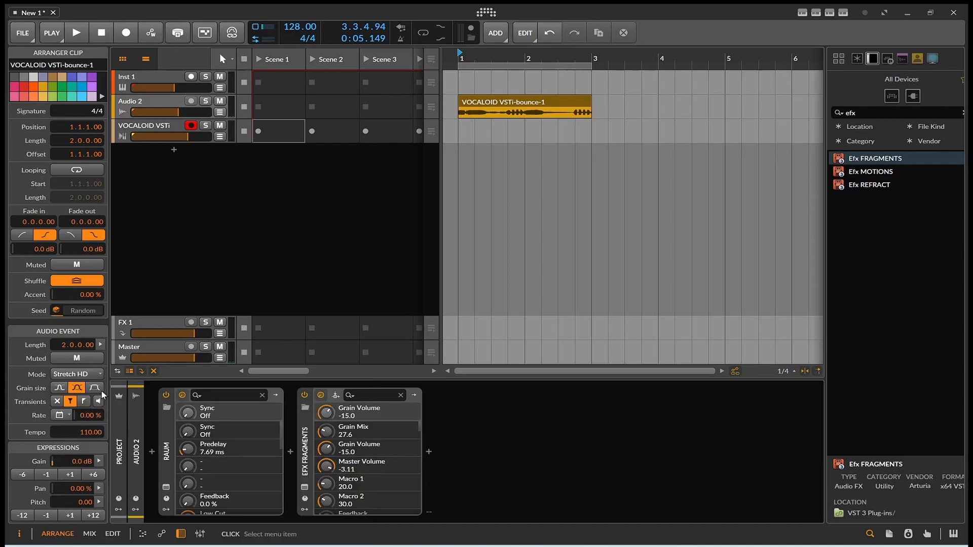
{"action": "left_click", "coordinate": [77, 33]}
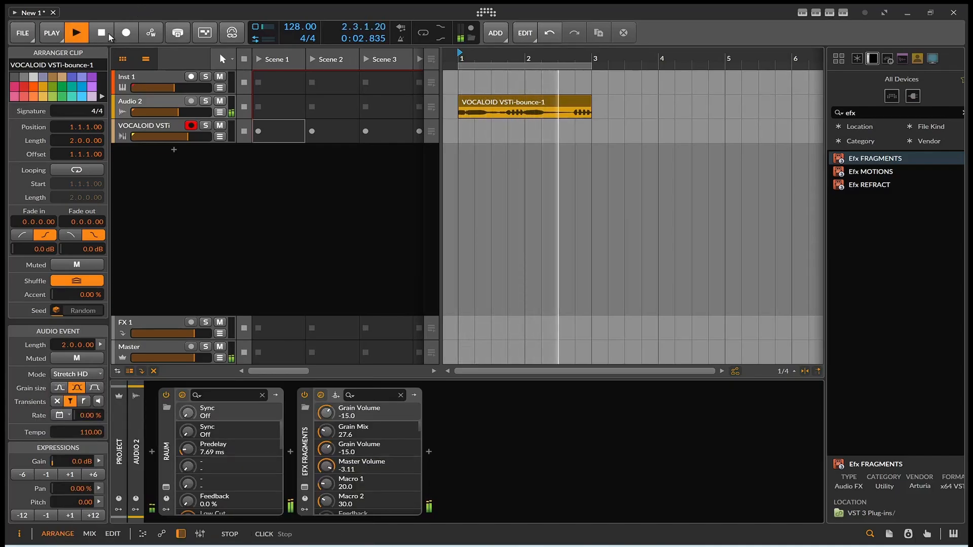
{"action": "left_click", "coordinate": [102, 32]}
Step: Delete the VOCALOID VSTi instrument device from its track, leaving Hybrid 3 empty
{"action": "left_click", "coordinate": [168, 127]}
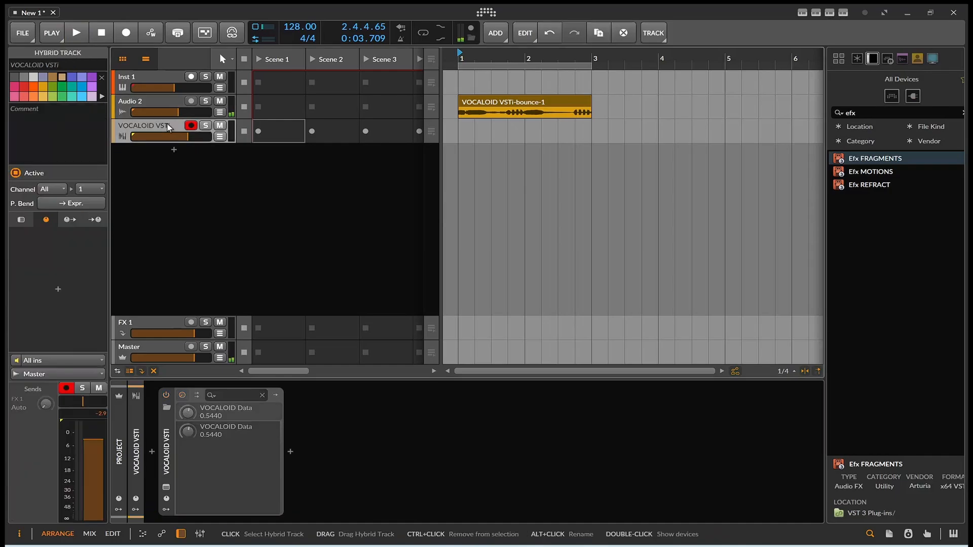
{"action": "left_click", "coordinate": [169, 424]}
{"action": "key", "text": "Delete"}
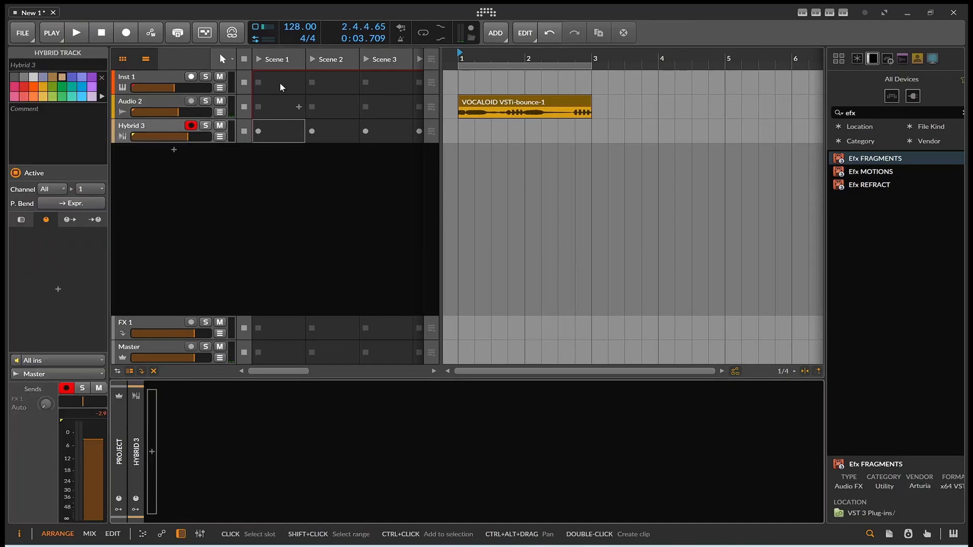
Step: Briefly play back the project, then show Audio 2's Raum and Efx FRAGMENTS devices
{"action": "left_click", "coordinate": [76, 32]}
{"action": "left_click", "coordinate": [106, 29]}
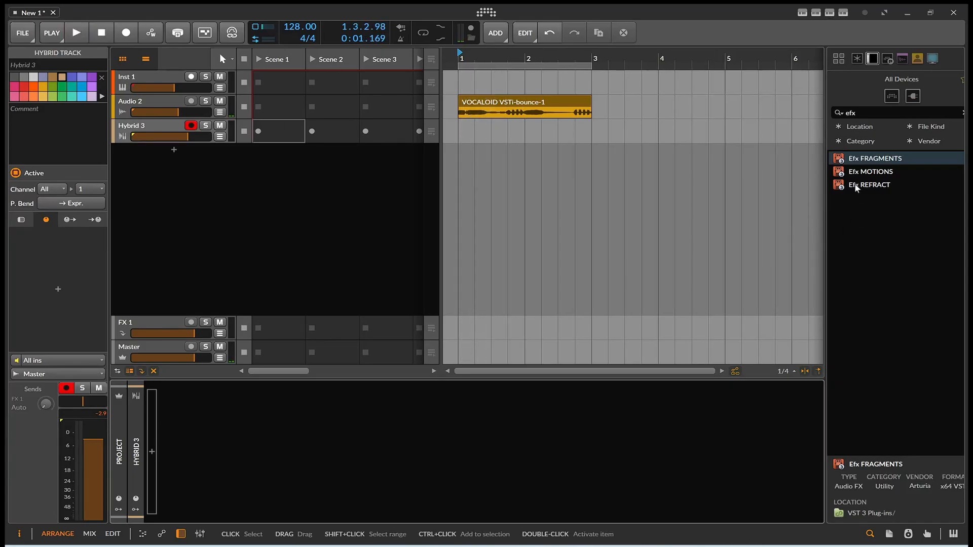
{"action": "left_click", "coordinate": [179, 102]}
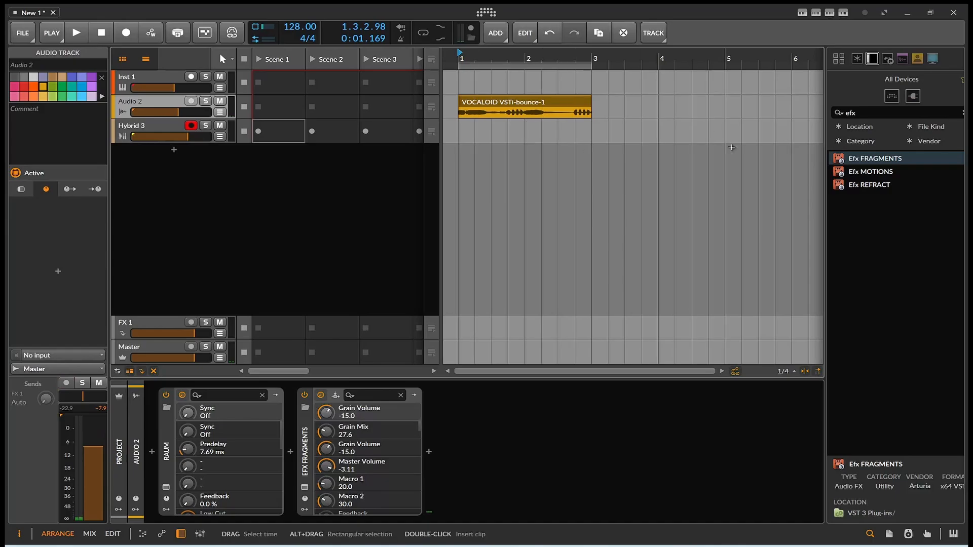